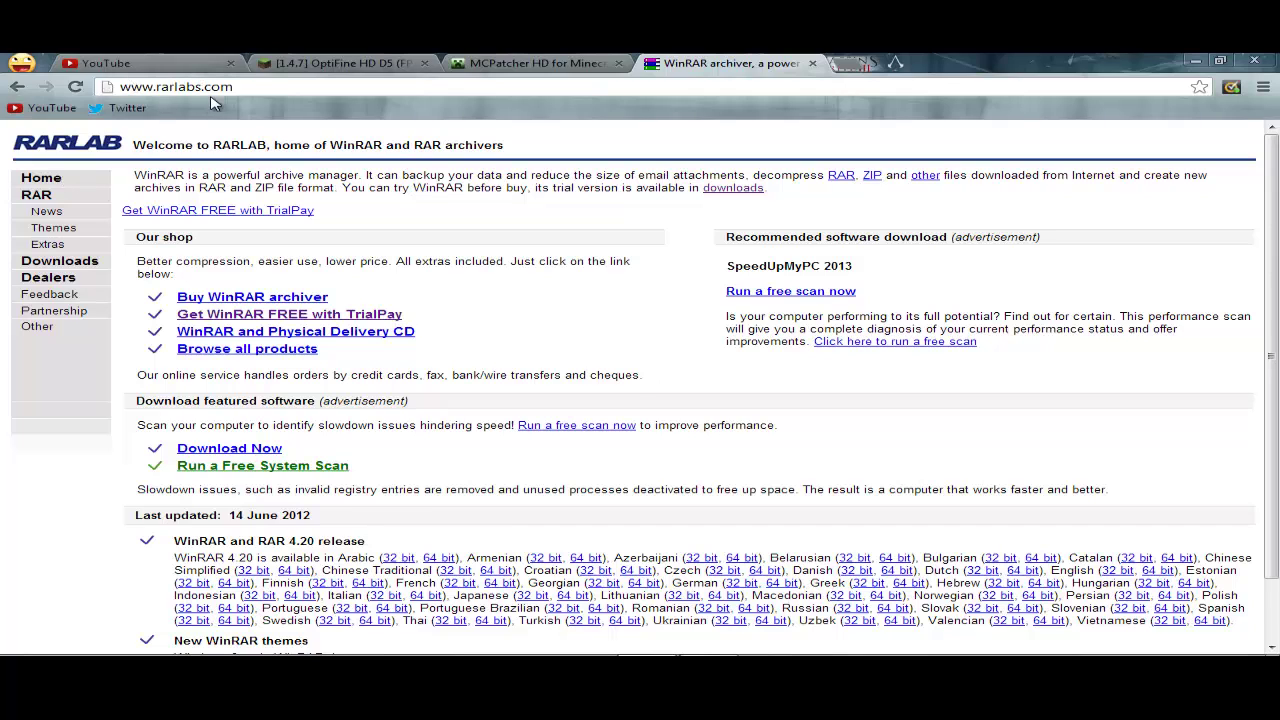
# Step: Go to the RARLAB Downloads page listing the WinRAR 4.20 builds
pyautogui.click(86, 267)
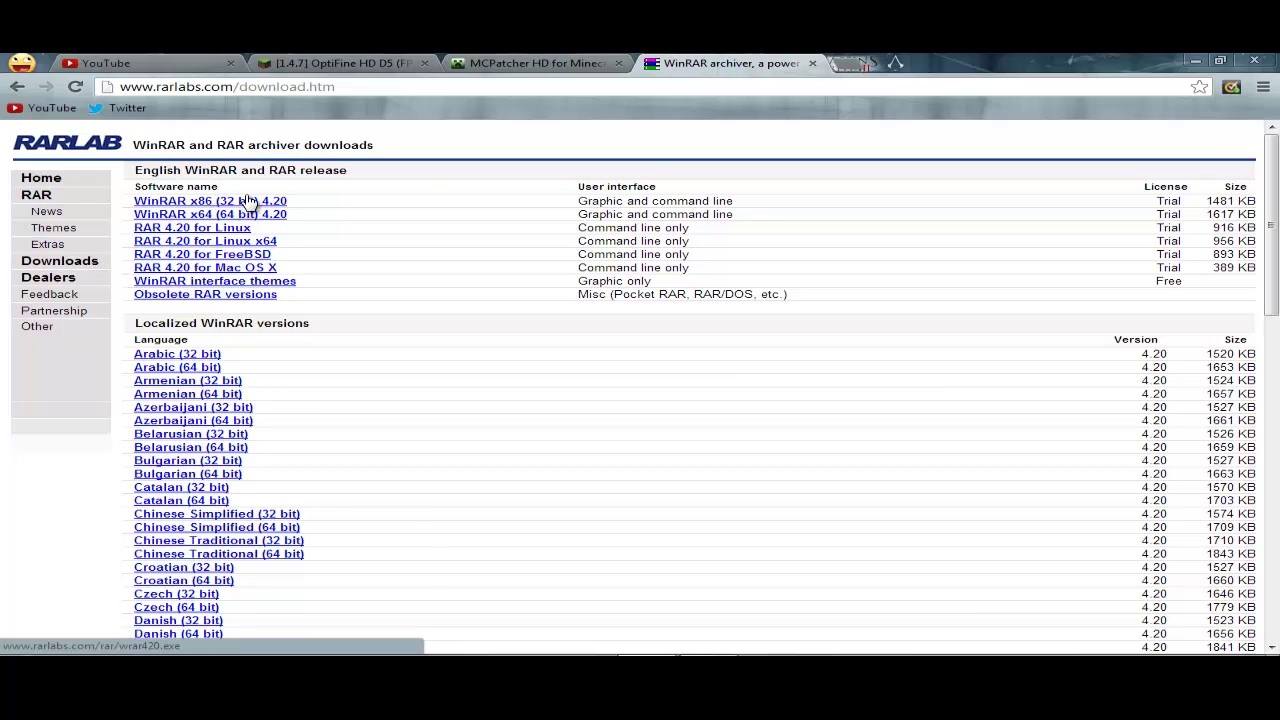
# Step: Start downloading the WinRAR x64 (64 bit) 4.20 installer
pyautogui.scroll(-4, 248, 221)
pyautogui.scroll(4, 203, 323)
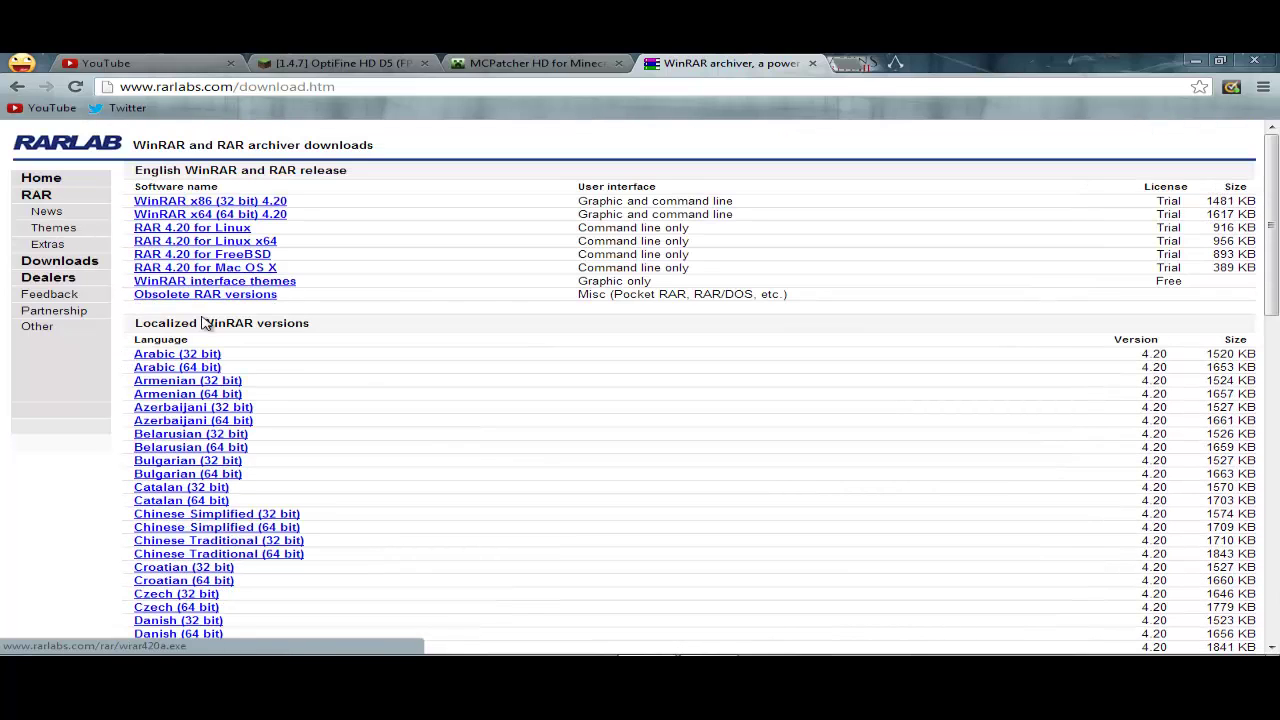
pyautogui.click(224, 214)
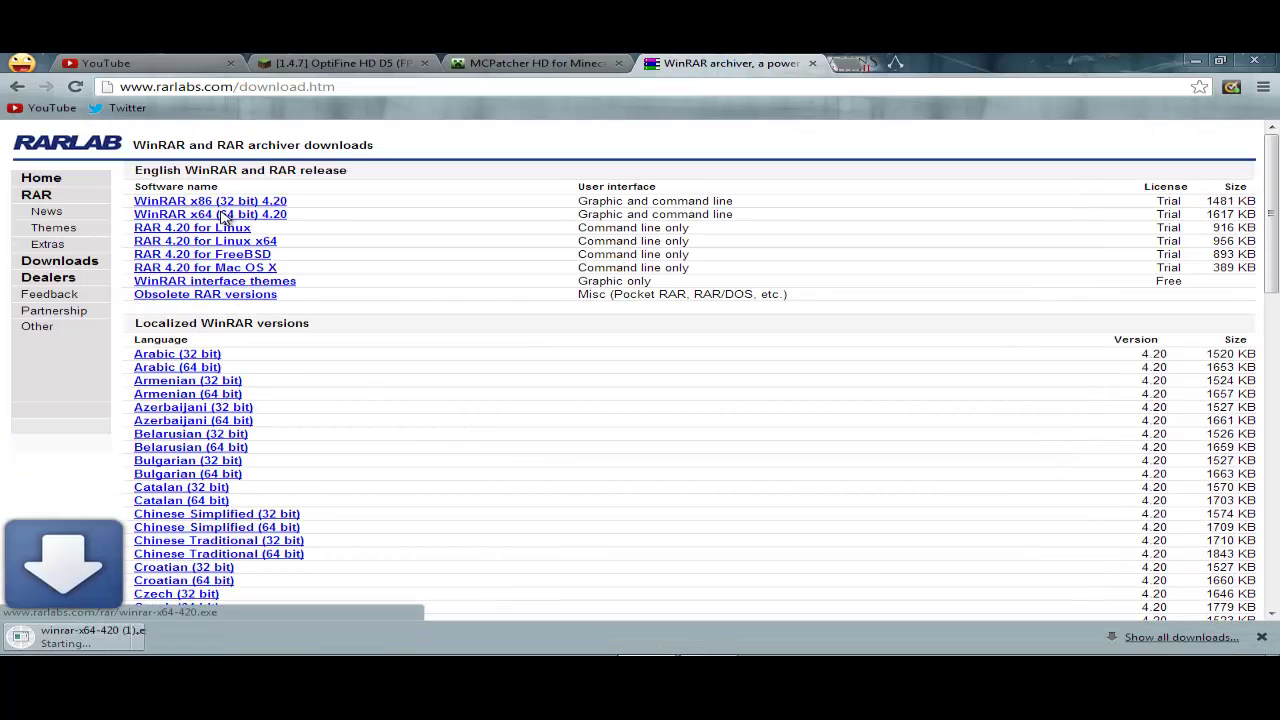
# Step: Cancel the WinRAR download and dismiss the download bar
pyautogui.rightClick(117, 630)
pyautogui.click(155, 618)
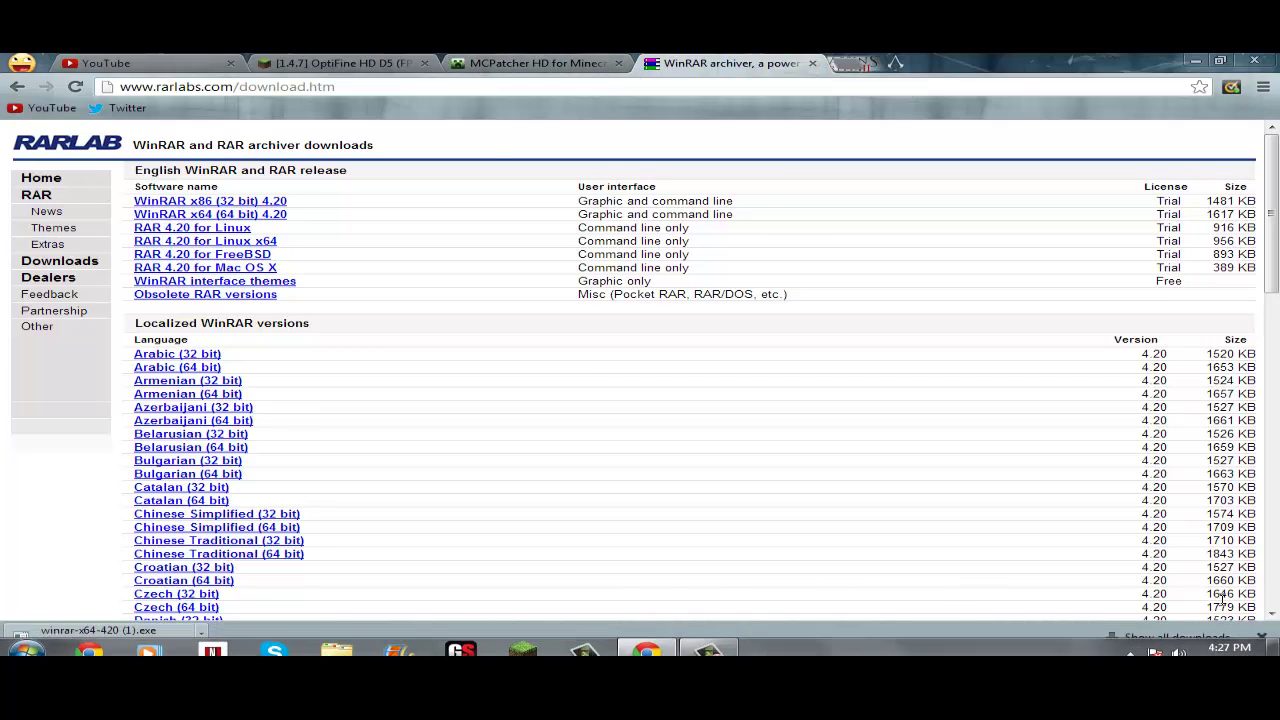
pyautogui.click(1263, 638)
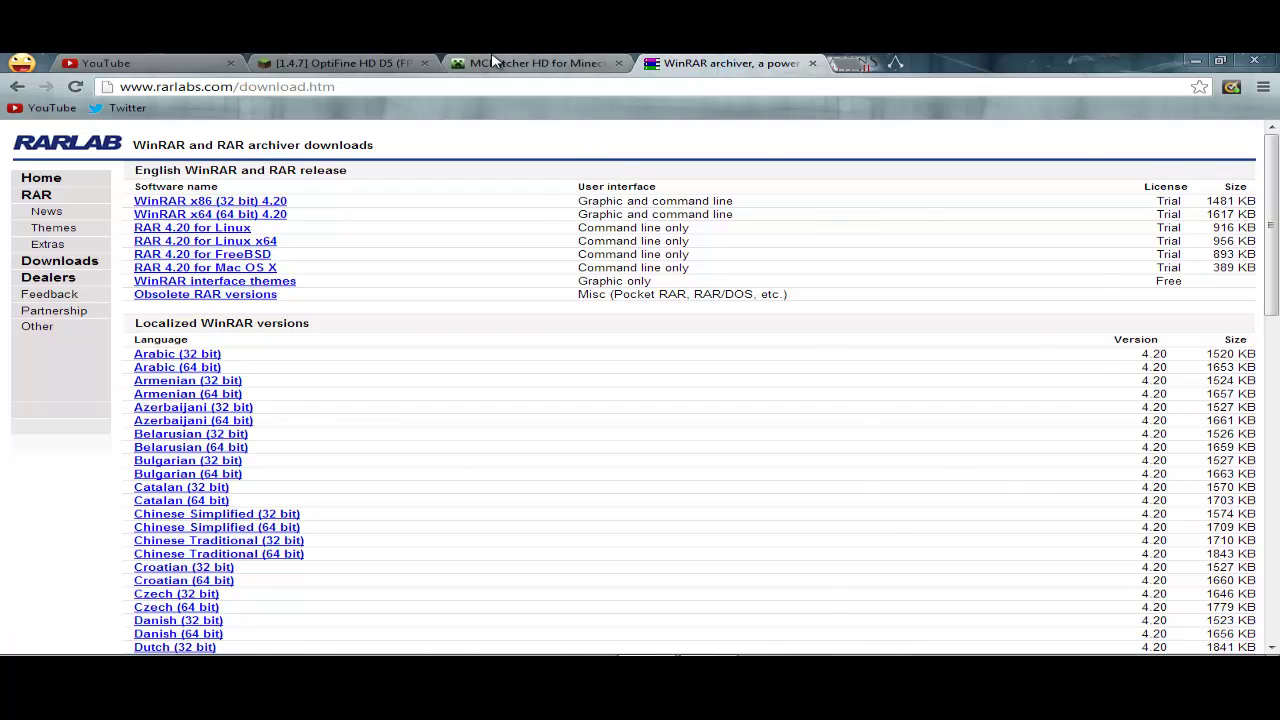
pyautogui.click(530, 63)
# Step: Read through the first post of the '[1.4.7] OptiFine HD D5' forum thread, ending back at the top
pyautogui.click(335, 63)
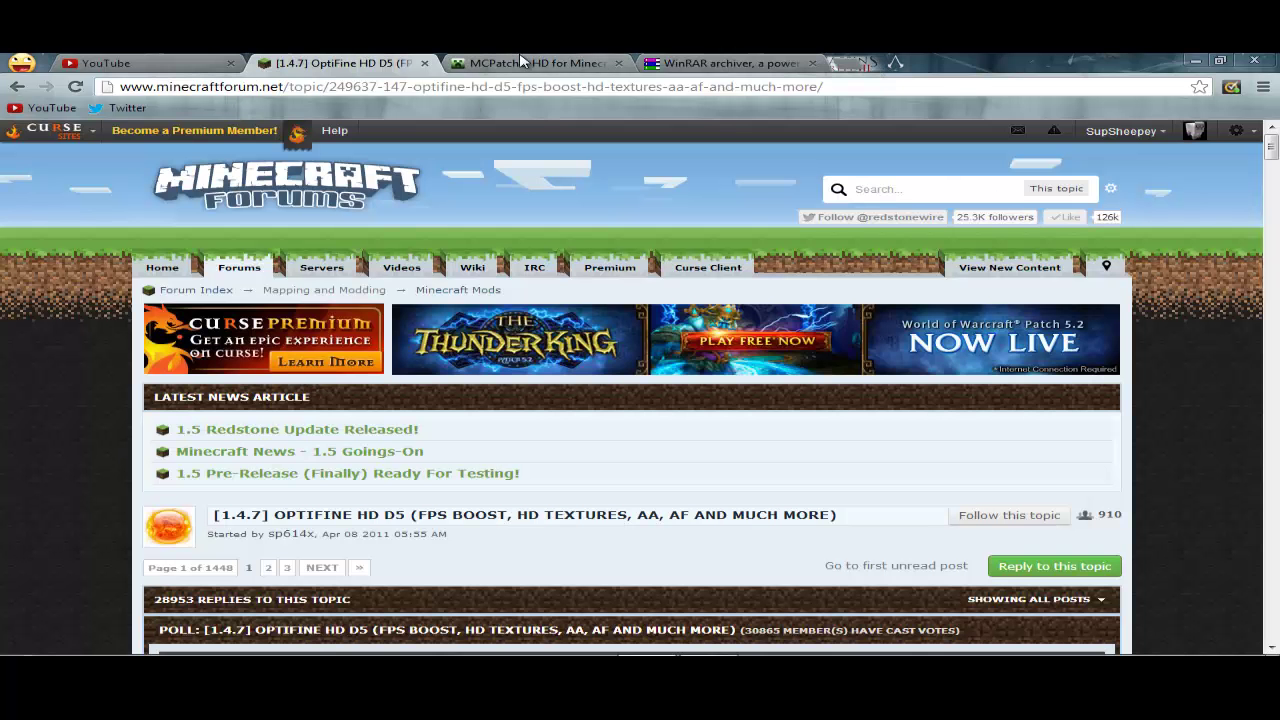
pyautogui.scroll(-3, 18, 382)
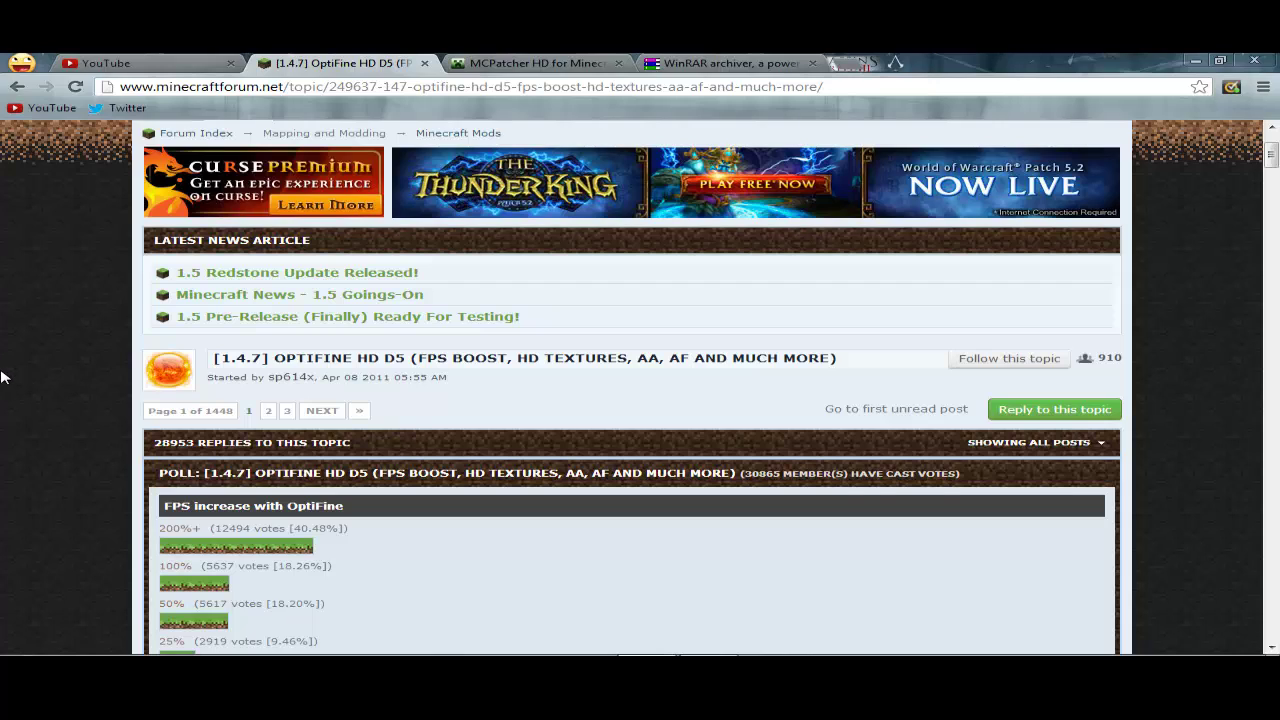
pyautogui.scroll(-10, 2, 377)
pyautogui.scroll(13, 214, 480)
pyautogui.scroll(-12, 347, 437)
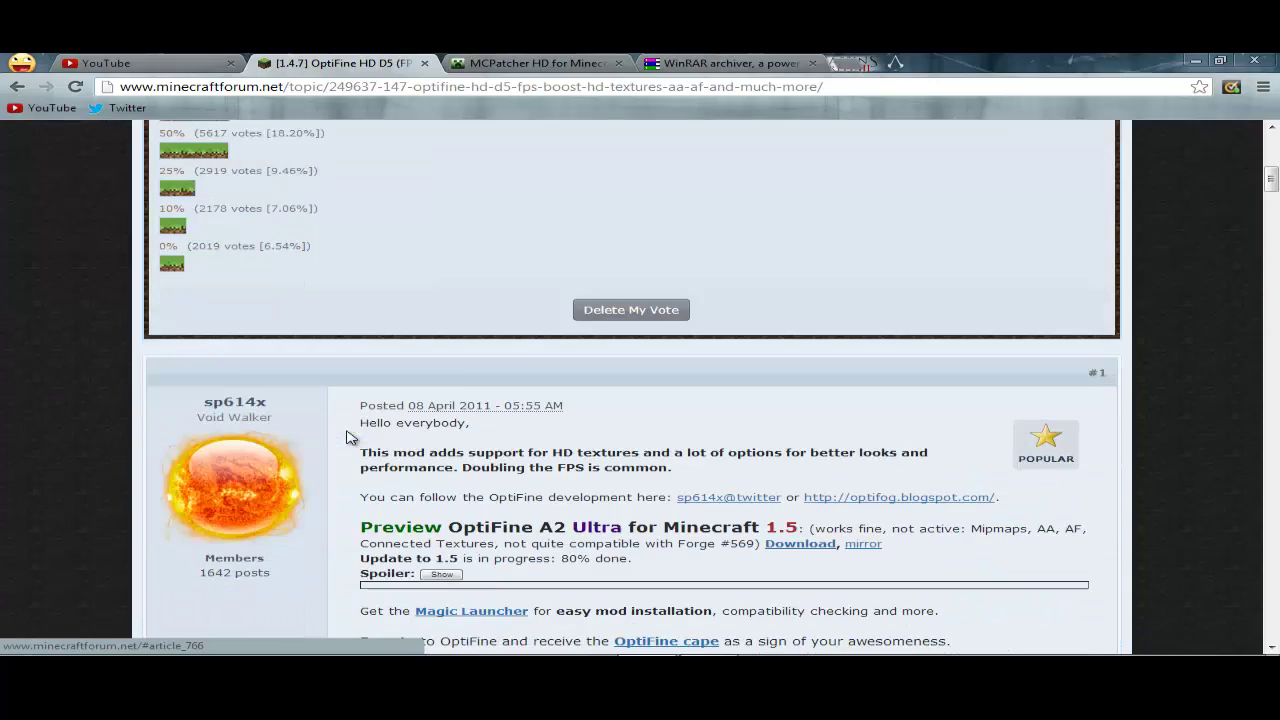
pyautogui.scroll(-9, 347, 437)
pyautogui.scroll(20, 370, 455)
pyautogui.scroll(-20, 361, 435)
pyautogui.scroll(-5, 361, 435)
pyautogui.scroll(11, 361, 435)
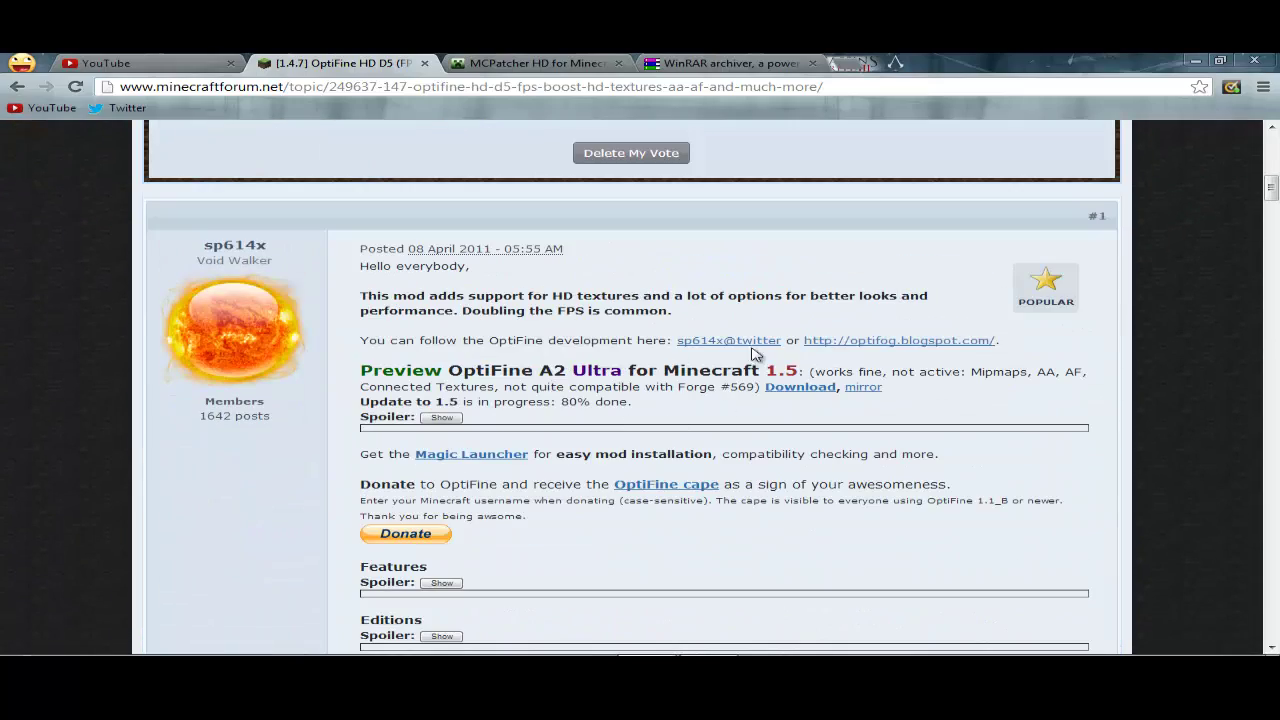
pyautogui.scroll(13, 392, 340)
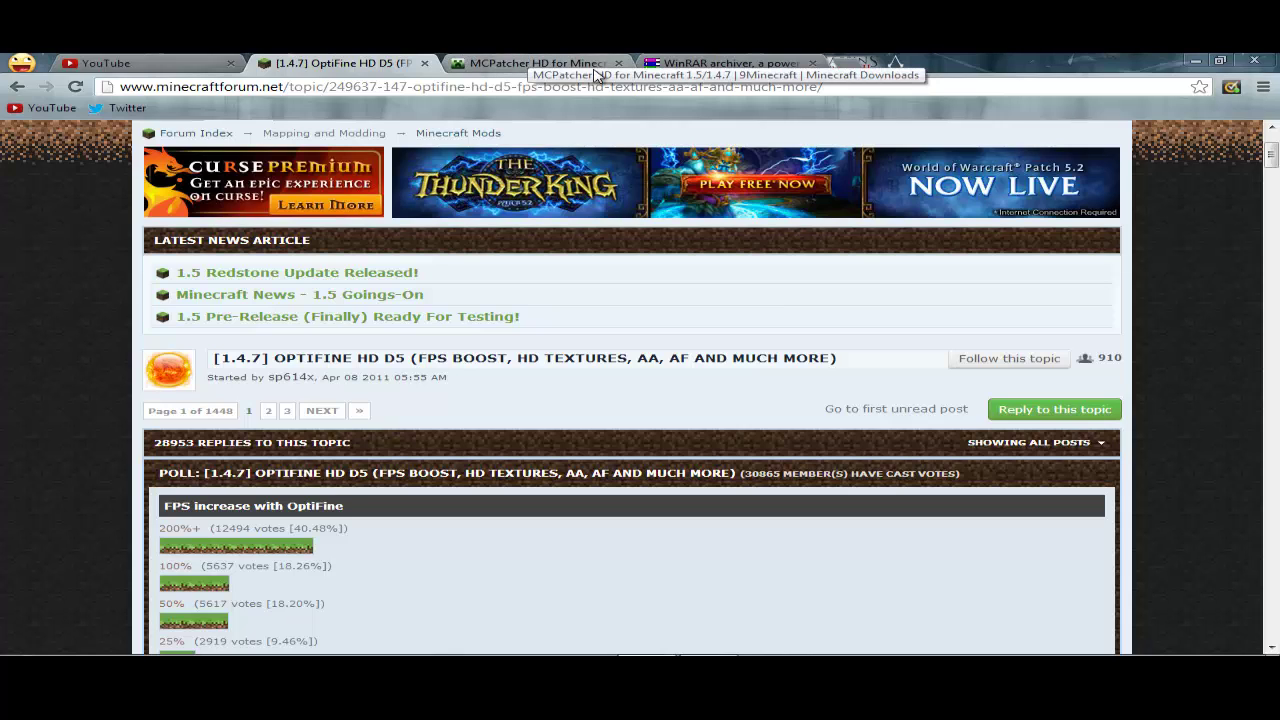
# Step: Scroll through the 9Minecraft MCPatcher HD page and its feature list
pyautogui.click(556, 66)
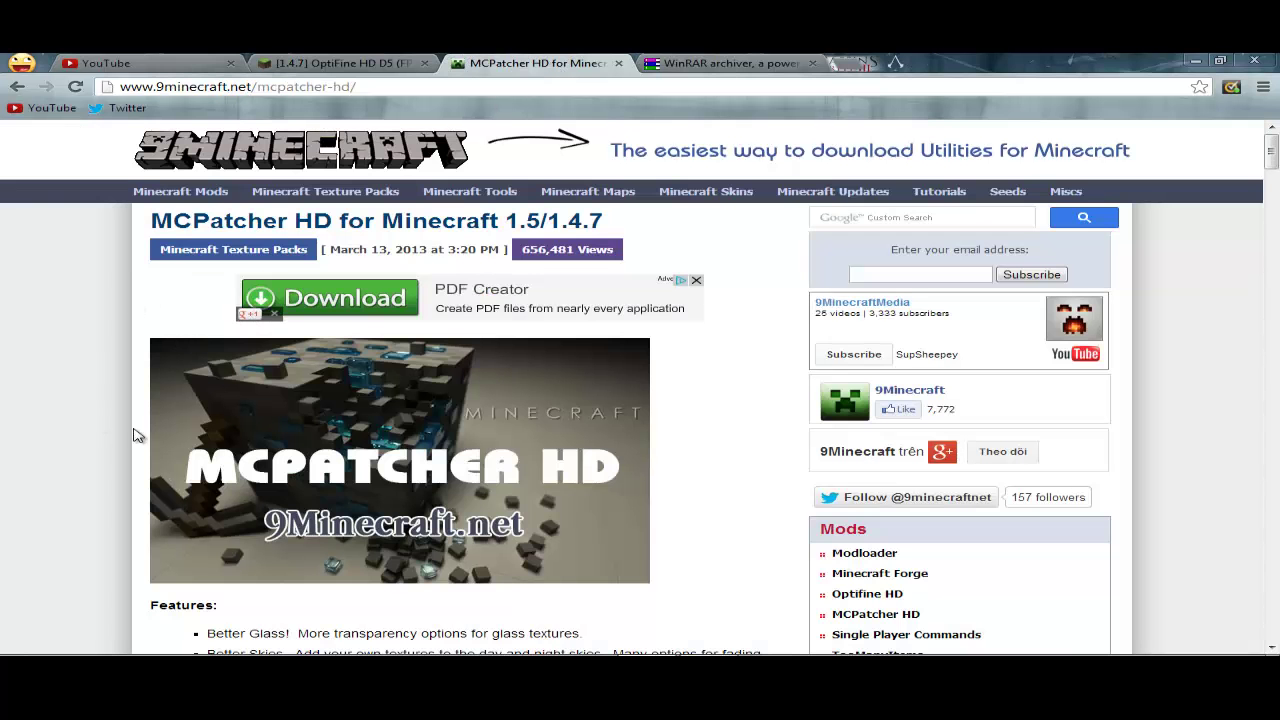
pyautogui.scroll(-5, 118, 500)
pyautogui.scroll(-6, 118, 500)
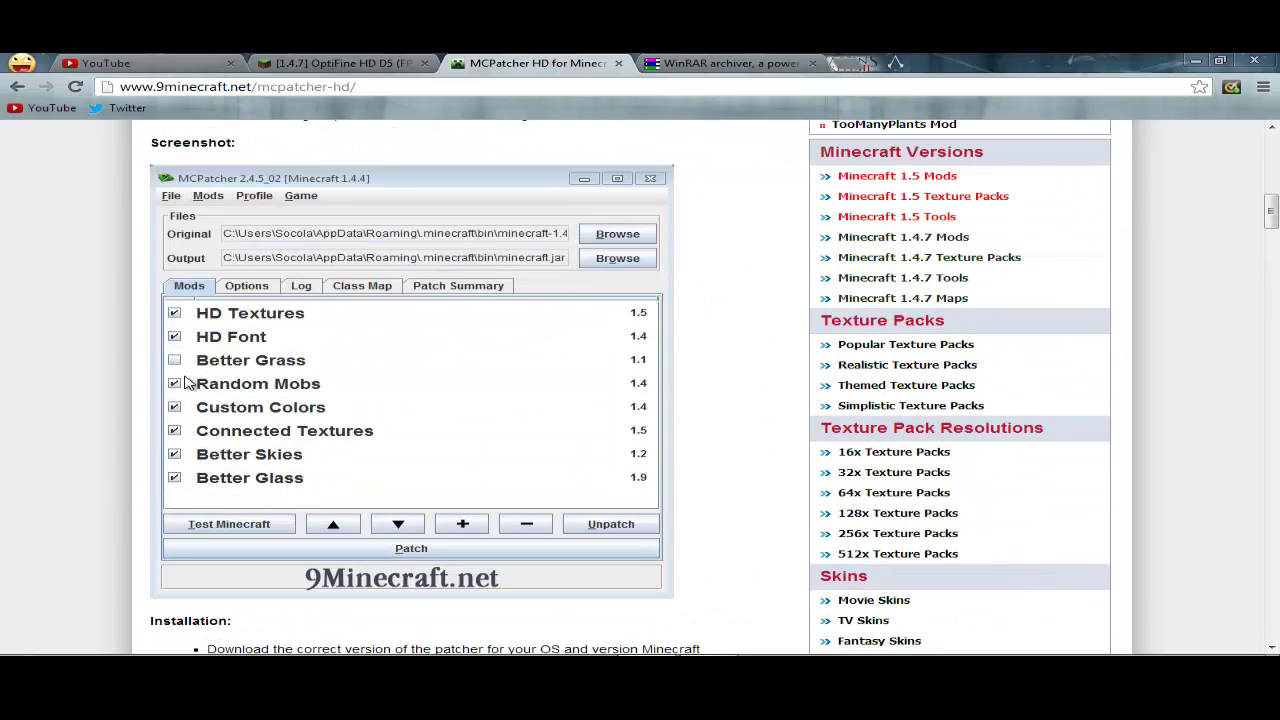
pyautogui.scroll(5, 218, 490)
pyautogui.scroll(-5, 204, 445)
pyautogui.scroll(-3, 72, 422)
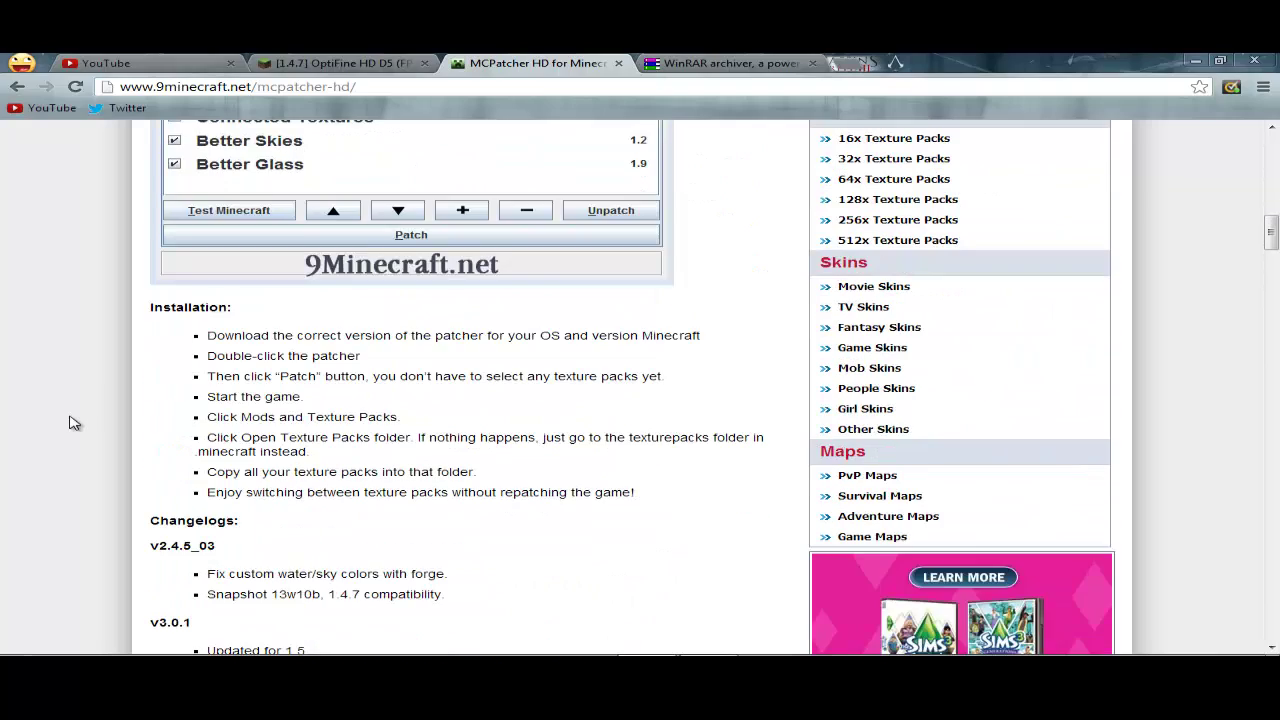
pyautogui.scroll(-2, 100, 440)
pyautogui.scroll(-2, 100, 448)
pyautogui.scroll(8, 103, 449)
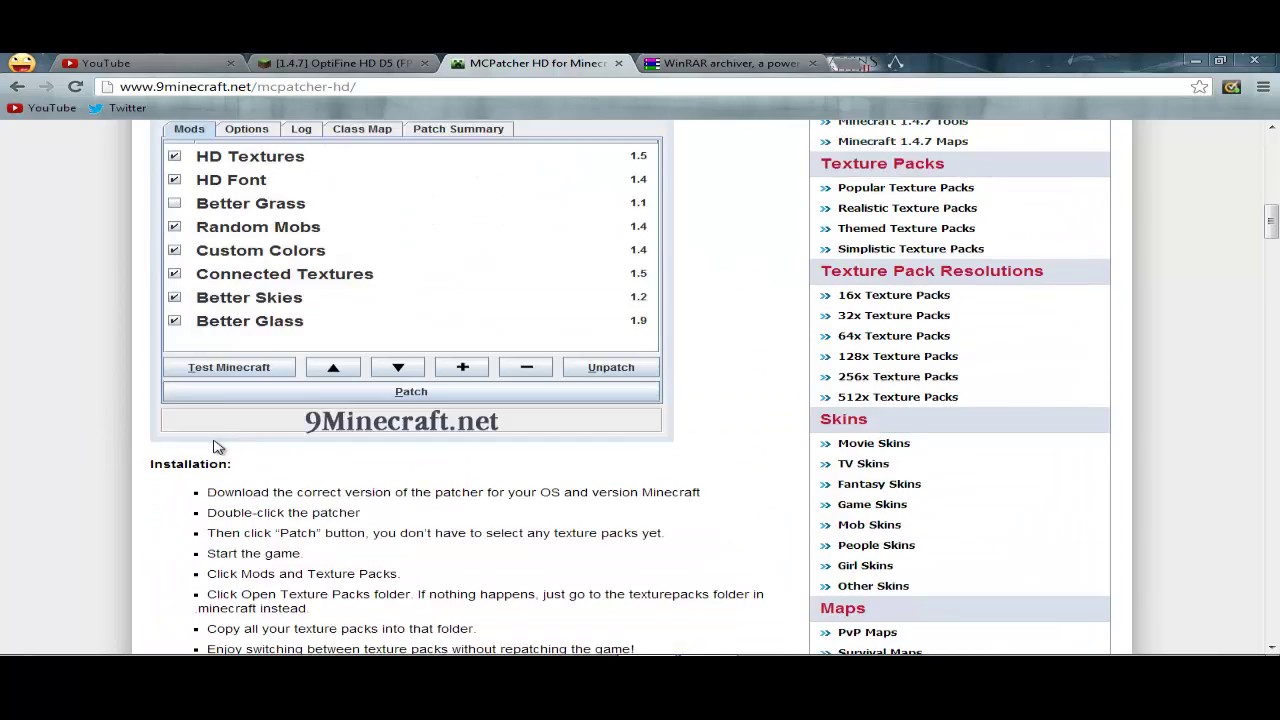
pyautogui.scroll(-1, 163, 413)
pyautogui.scroll(-1, 165, 400)
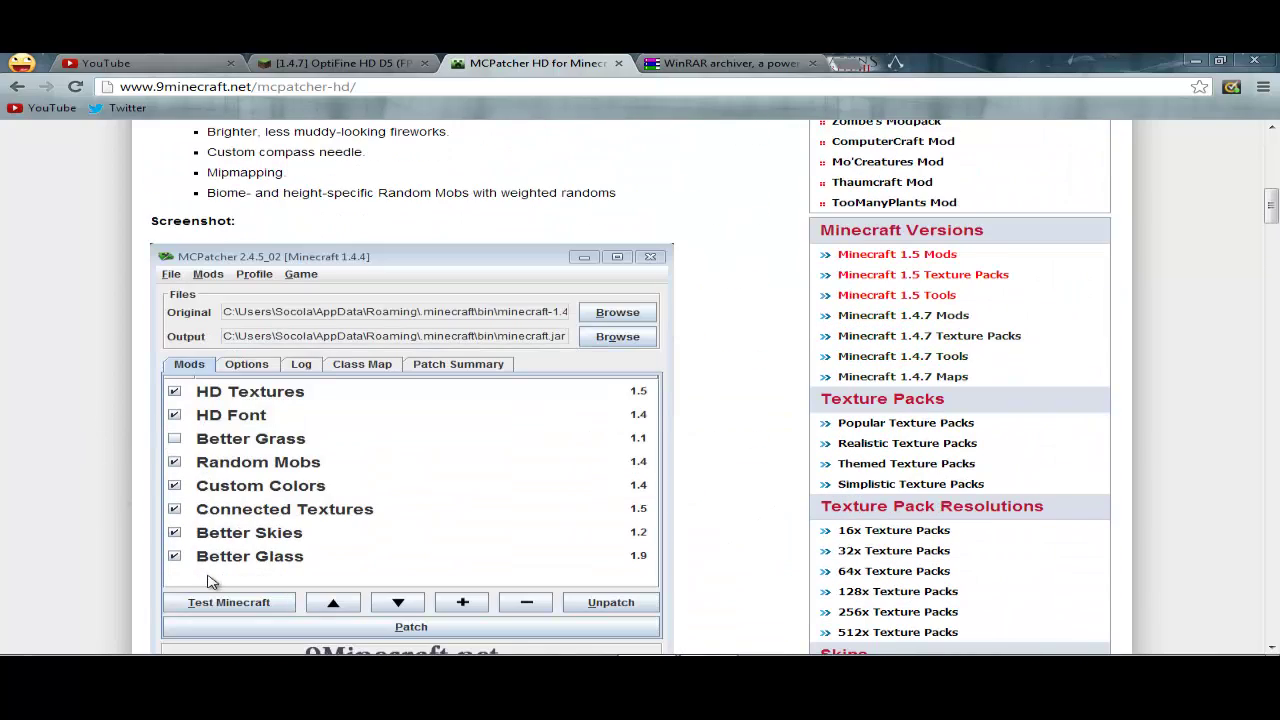
pyautogui.scroll(6, 360, 190)
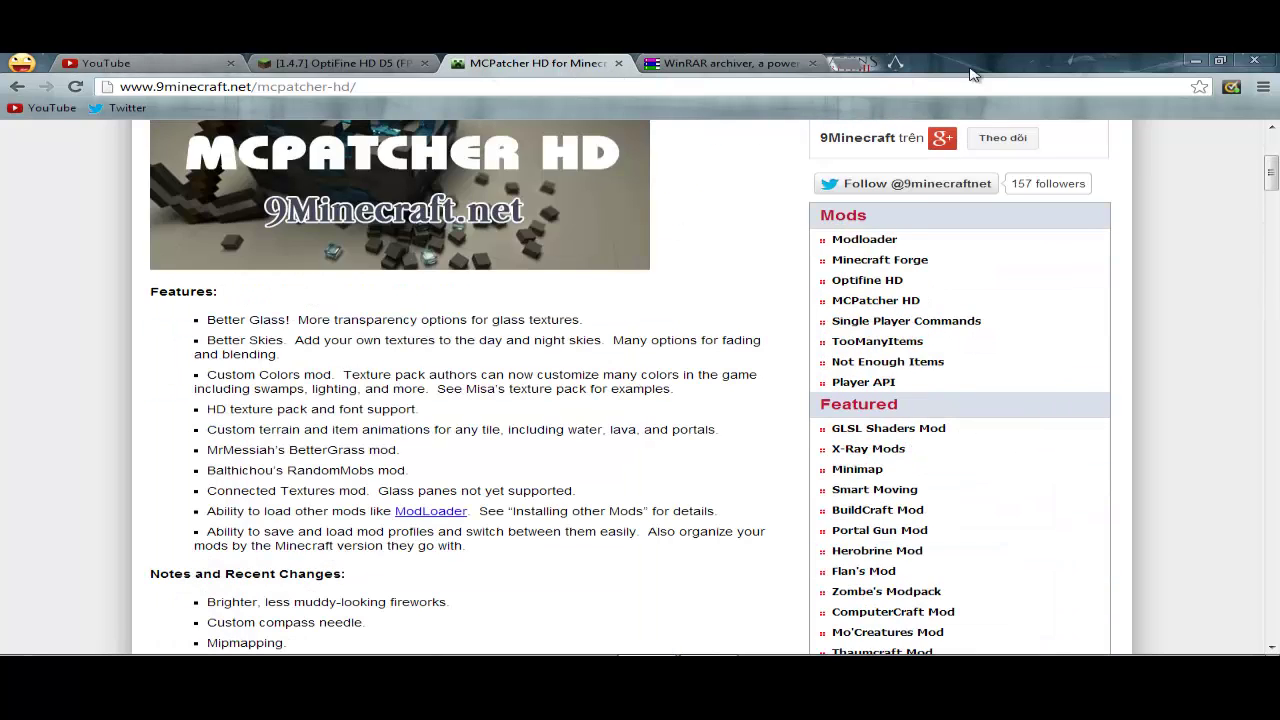
# Step: Restore and re-maximize Chrome, then minimize it to show the desktop
pyautogui.click(1220, 62)
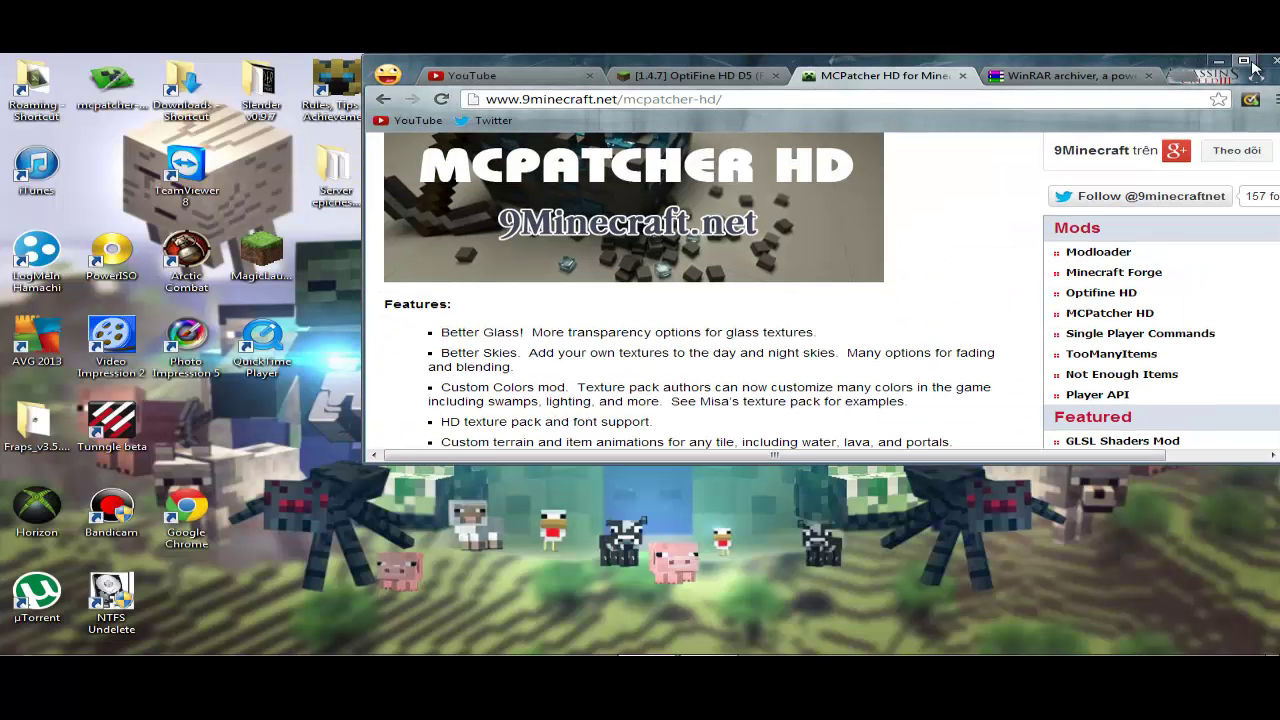
pyautogui.click(1205, 64)
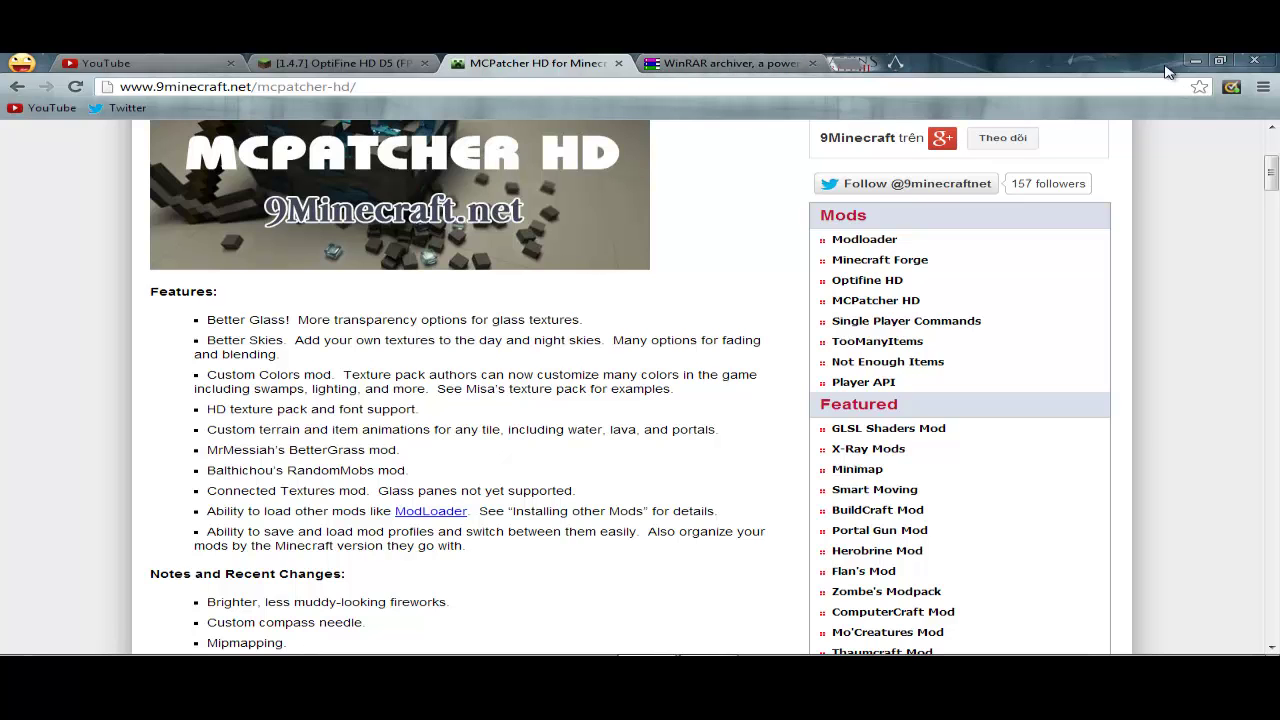
pyautogui.click(1198, 62)
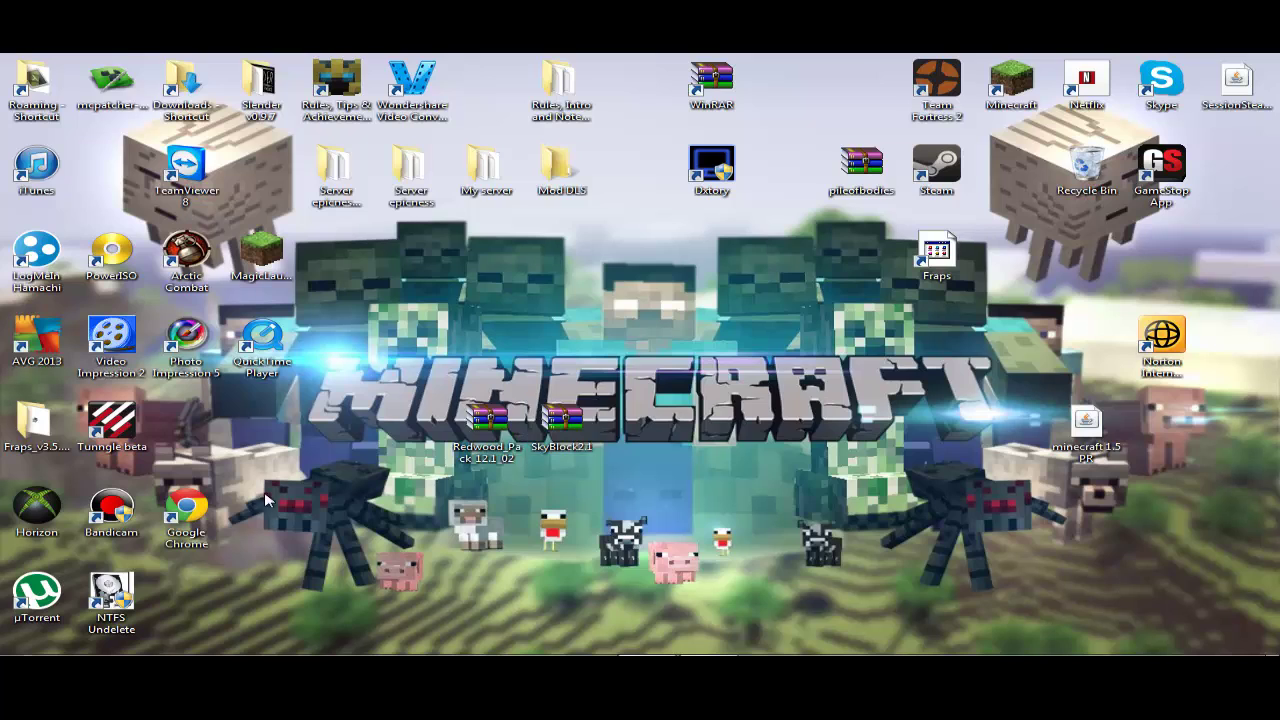
# Step: Search for %appdata% from the Start menu's All Programs list
pyautogui.moveTo(25, 650)
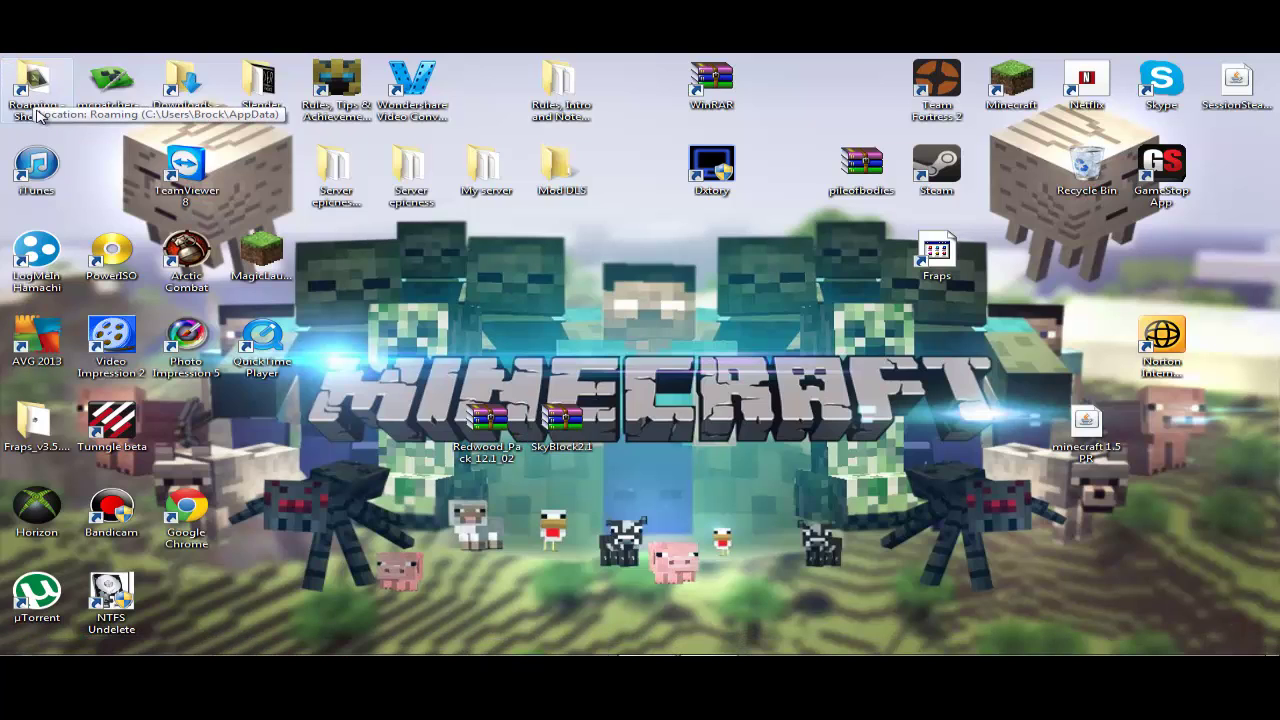
pyautogui.click(10, 648)
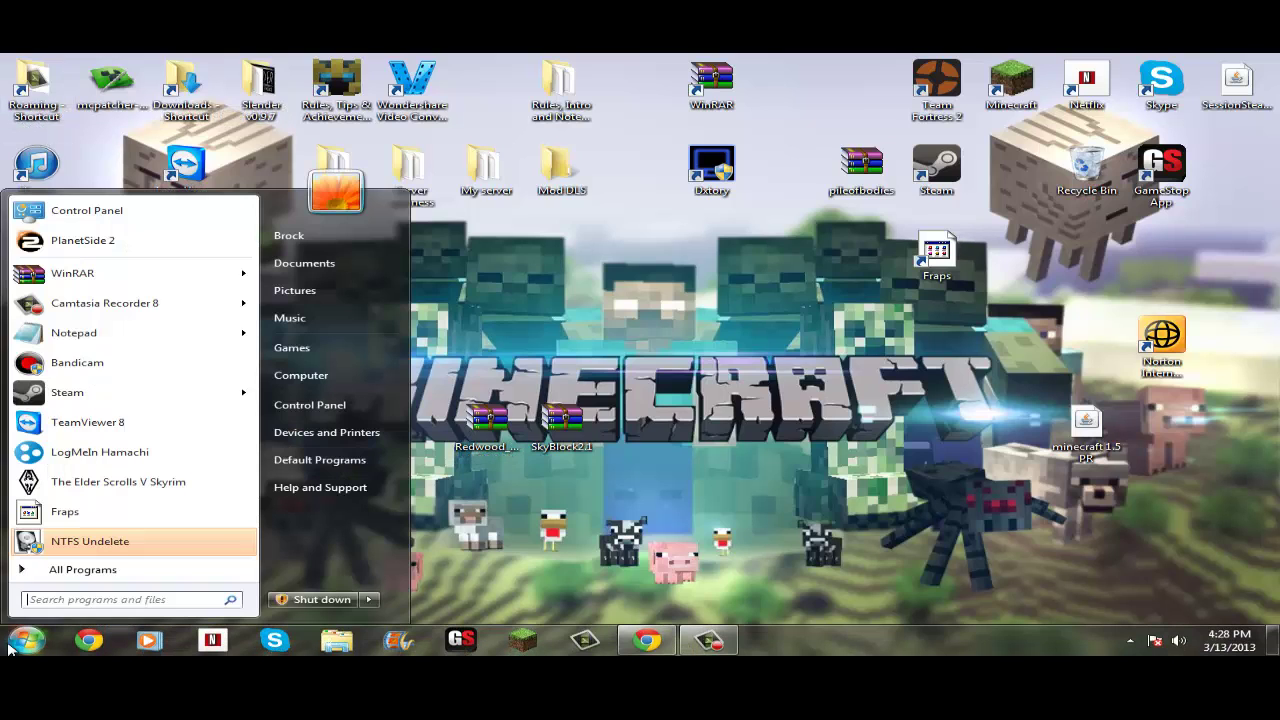
pyautogui.click(222, 571)
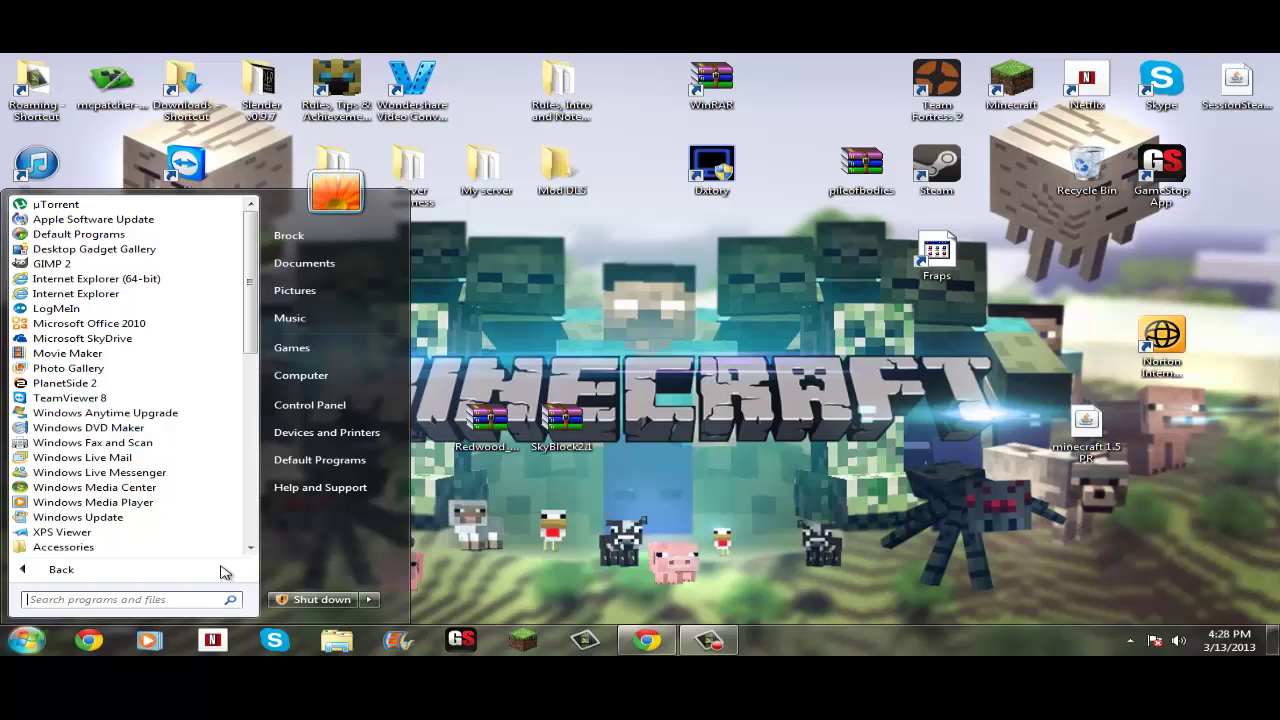
pyautogui.write('%appdata%')
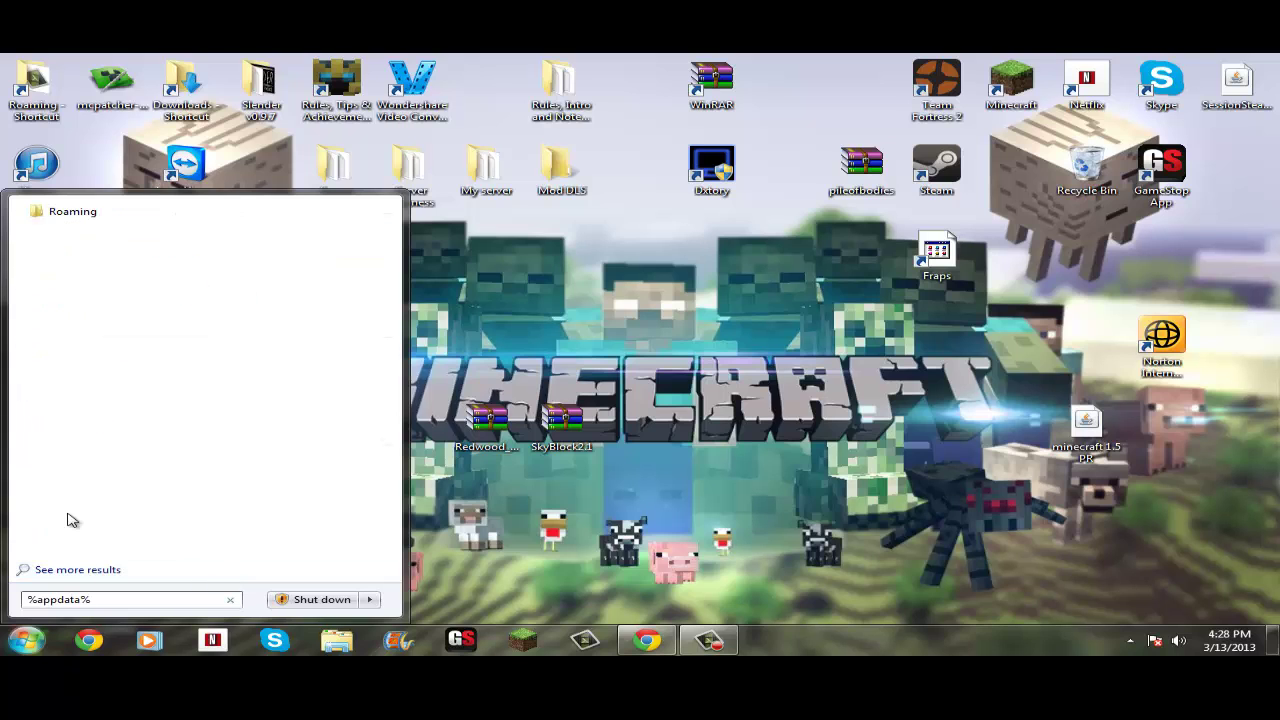
# Step: Go from Roaming into .minecraft and then into its texturepacks folder
pyautogui.click(72, 222)
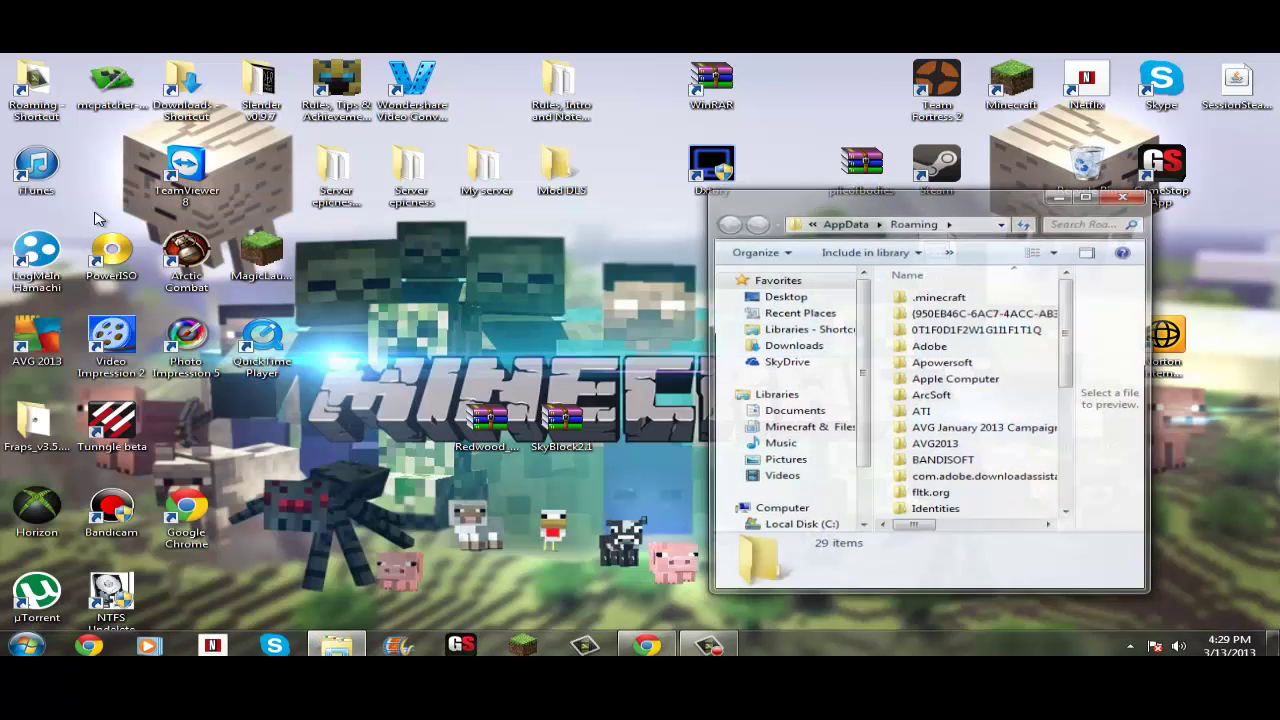
pyautogui.moveTo(770, 210); pyautogui.dragTo(993, 174)
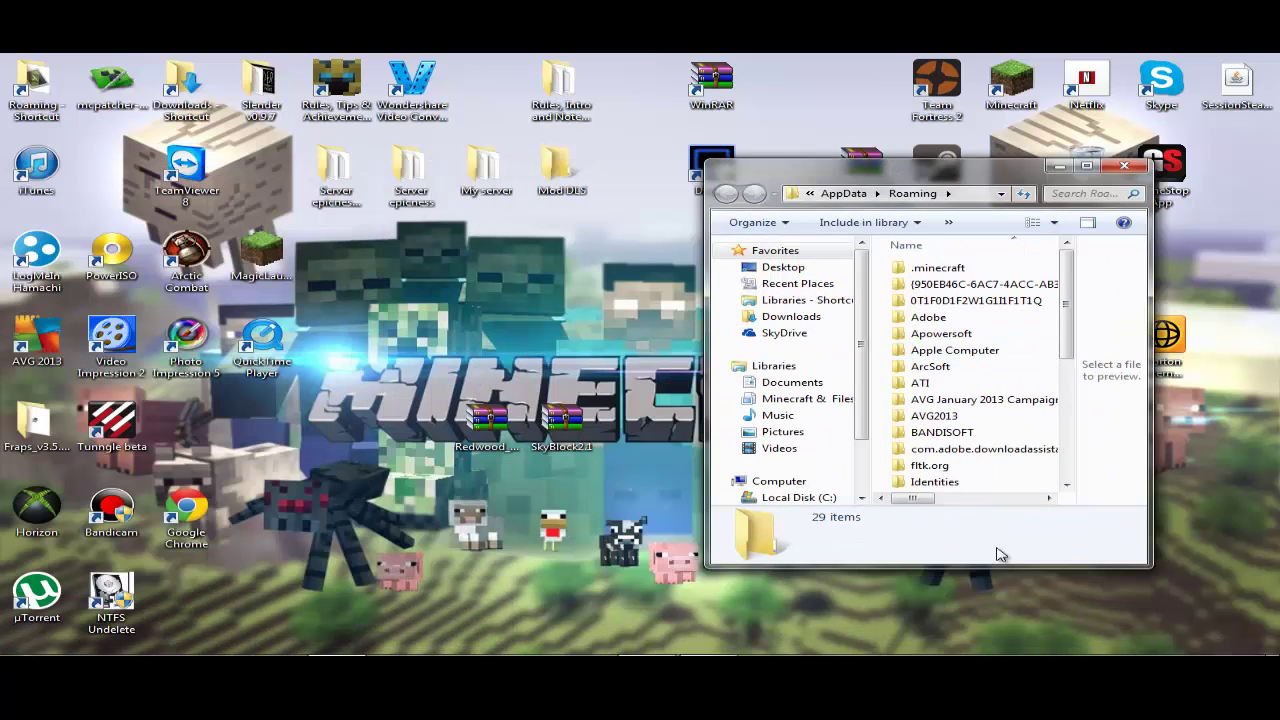
pyautogui.doubleClick(905, 265)
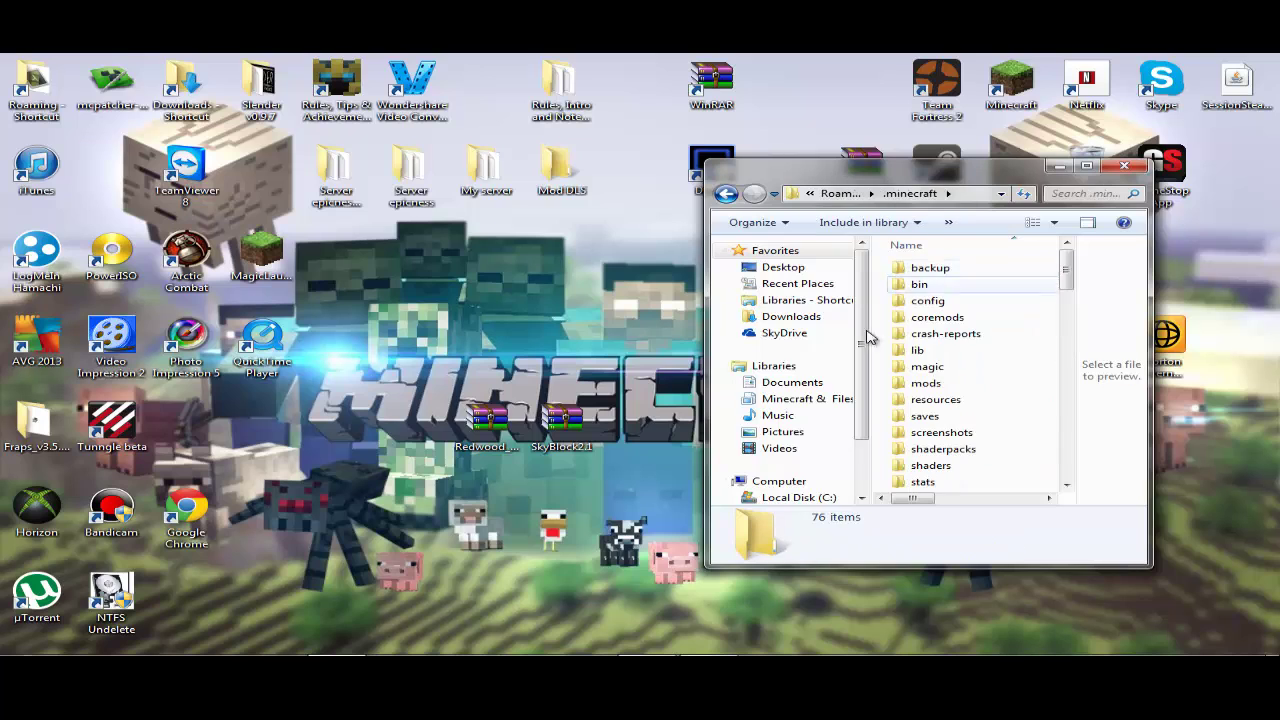
pyautogui.scroll(-5, 1007, 365)
pyautogui.scroll(-15, 1007, 365)
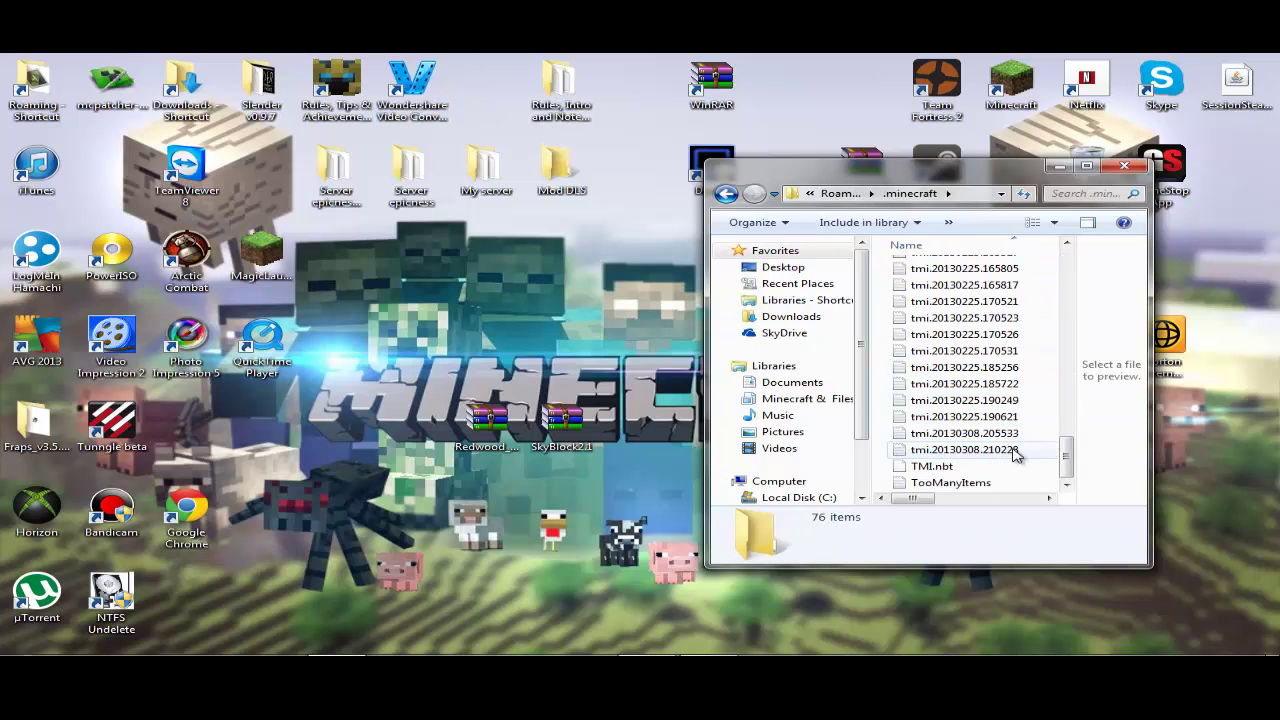
pyautogui.scroll(20, 1003, 452)
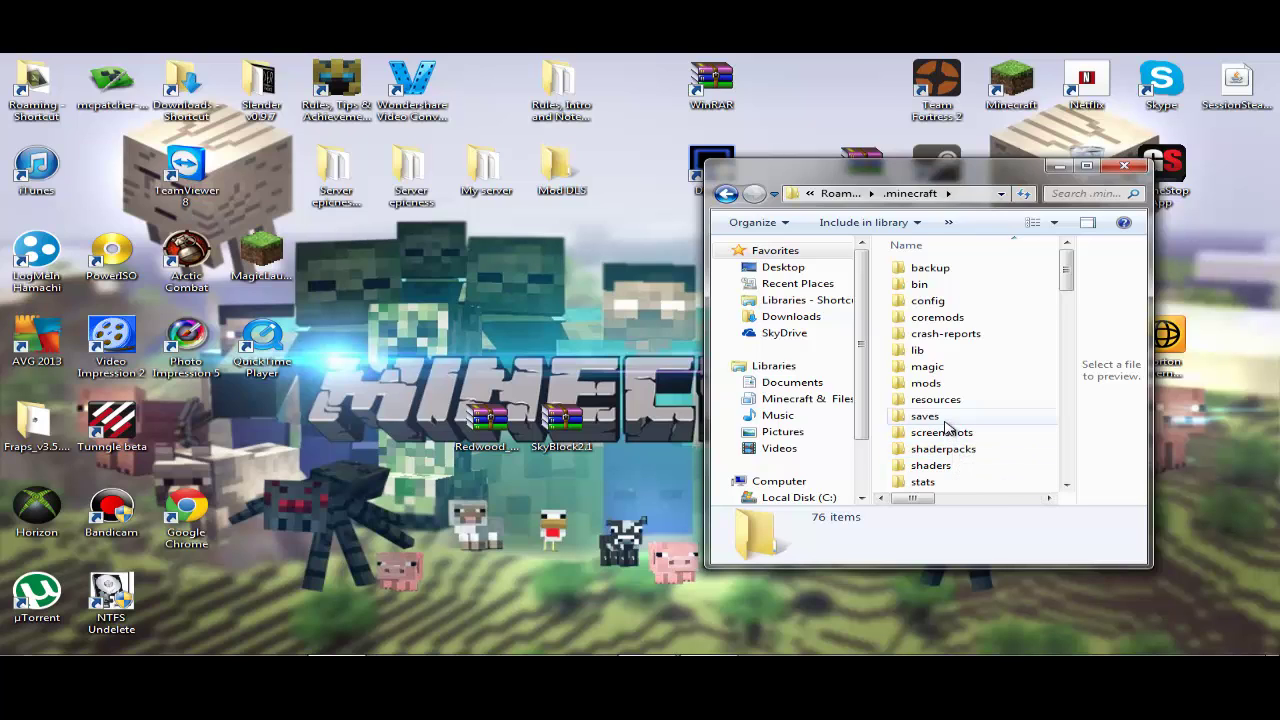
pyautogui.scroll(-2, 958, 452)
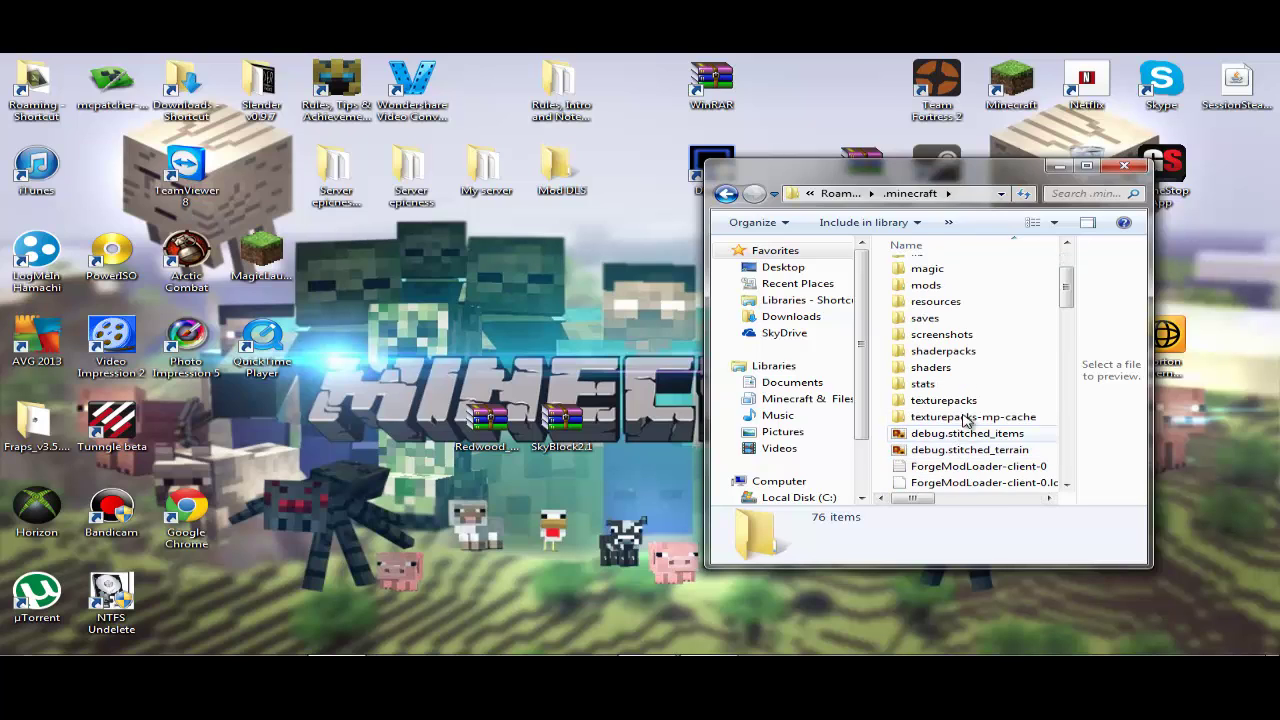
pyautogui.scroll(2, 975, 395)
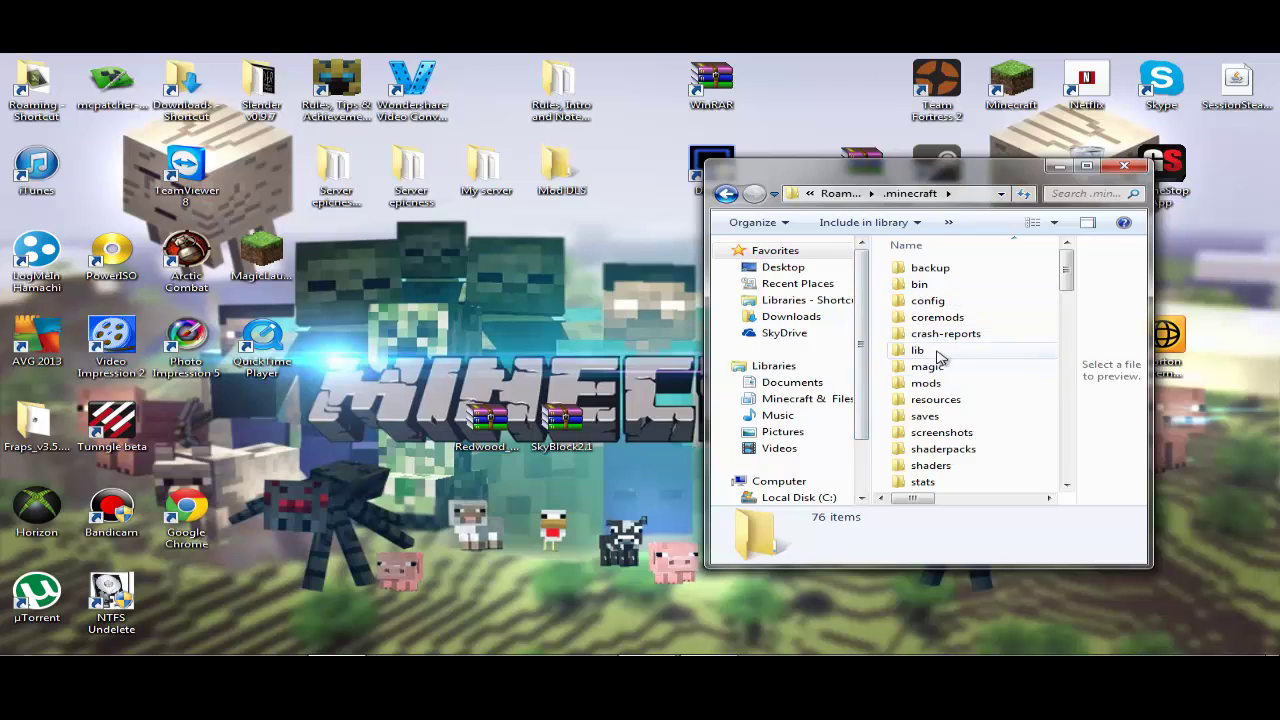
pyautogui.scroll(-1, 952, 470)
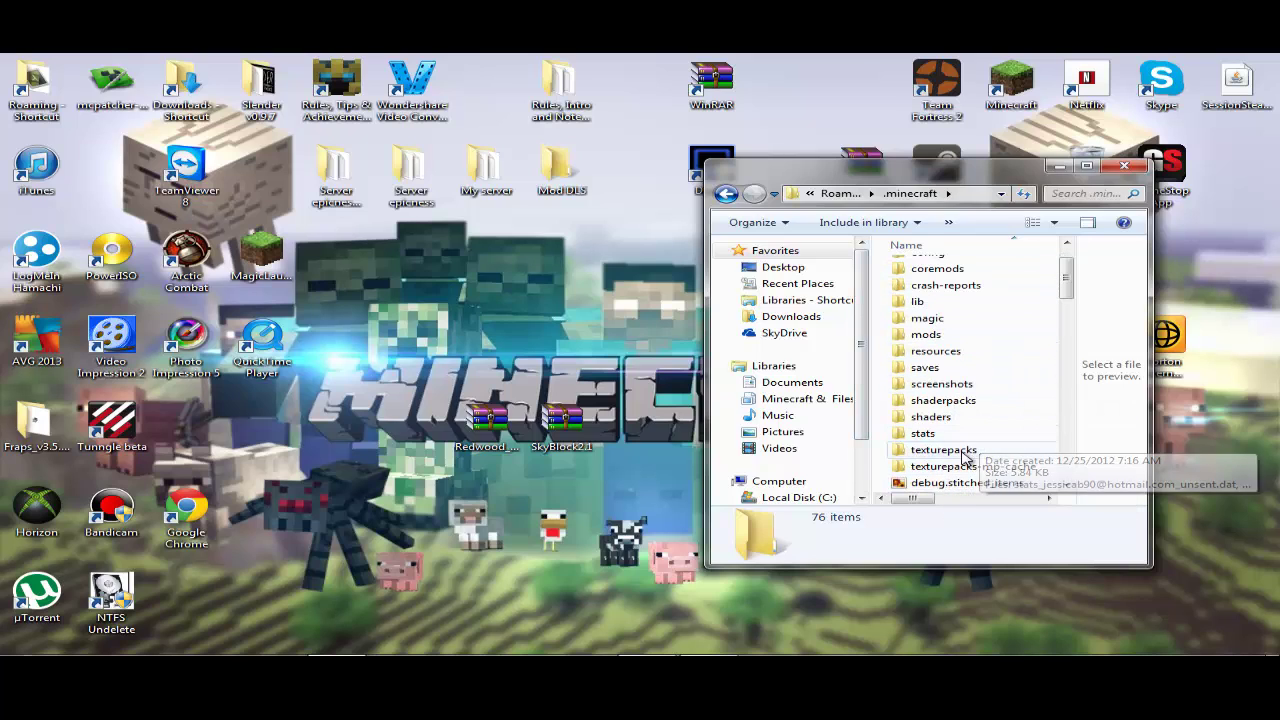
pyautogui.doubleClick(1043, 446)
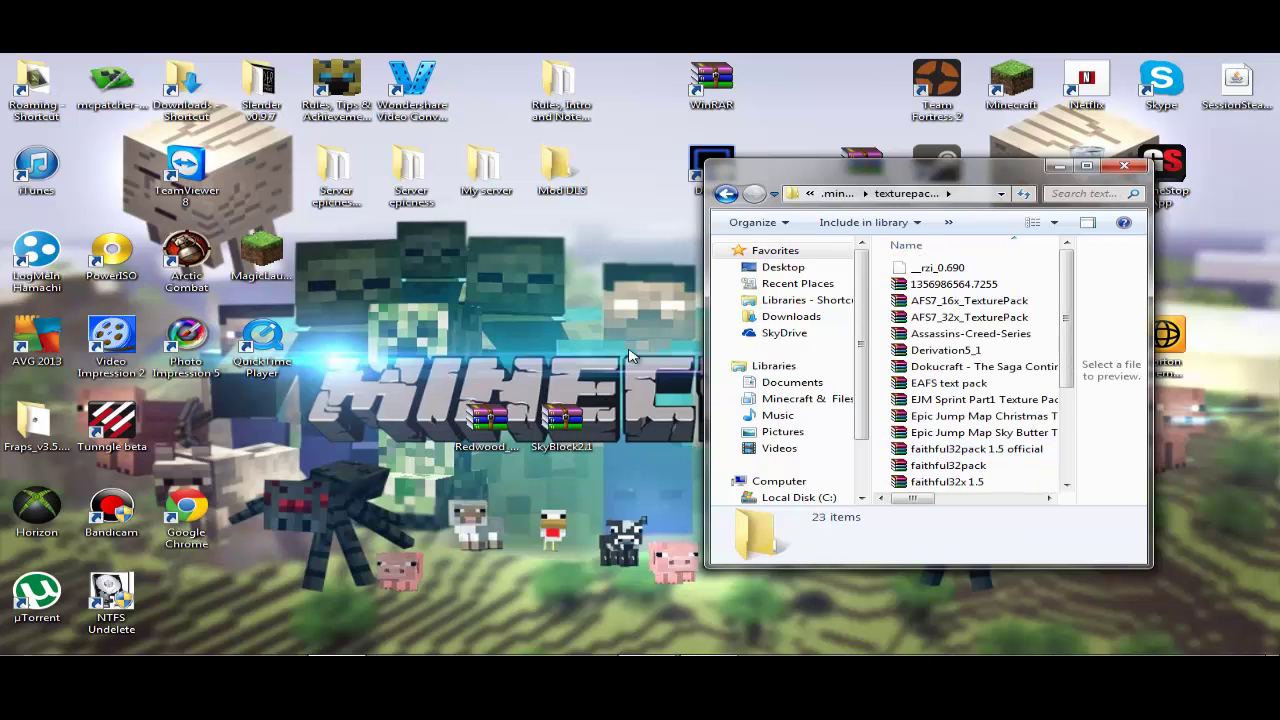
# Step: Move Redwood_Pack_12.1_02 zip into texturepacks, then go back and open saves
pyautogui.moveTo(486, 440); pyautogui.dragTo(972, 249)
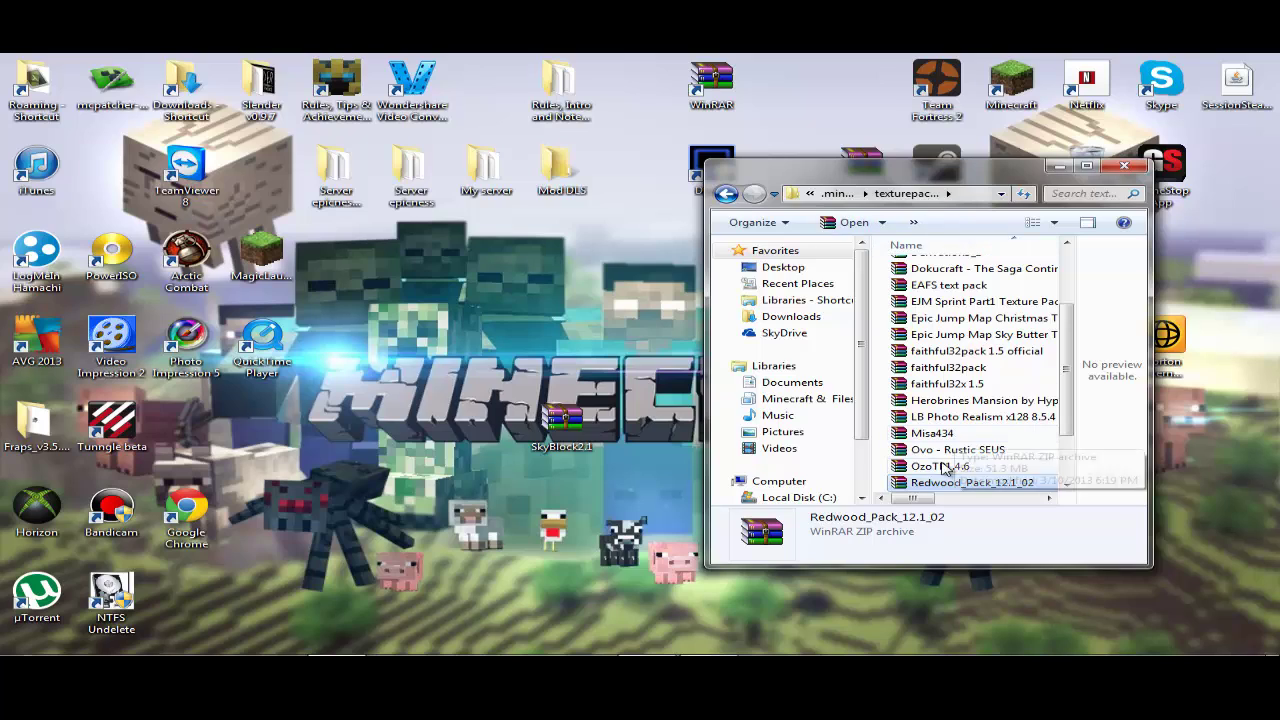
pyautogui.click(727, 195)
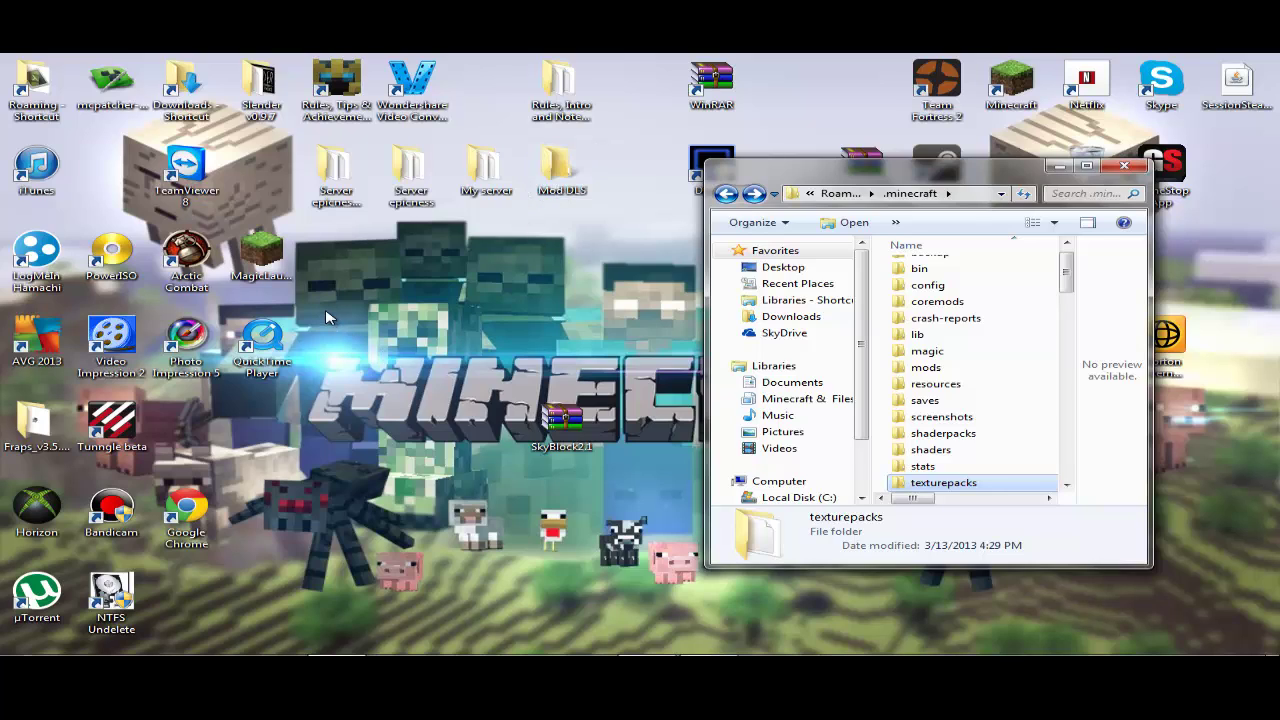
pyautogui.doubleClick(970, 404)
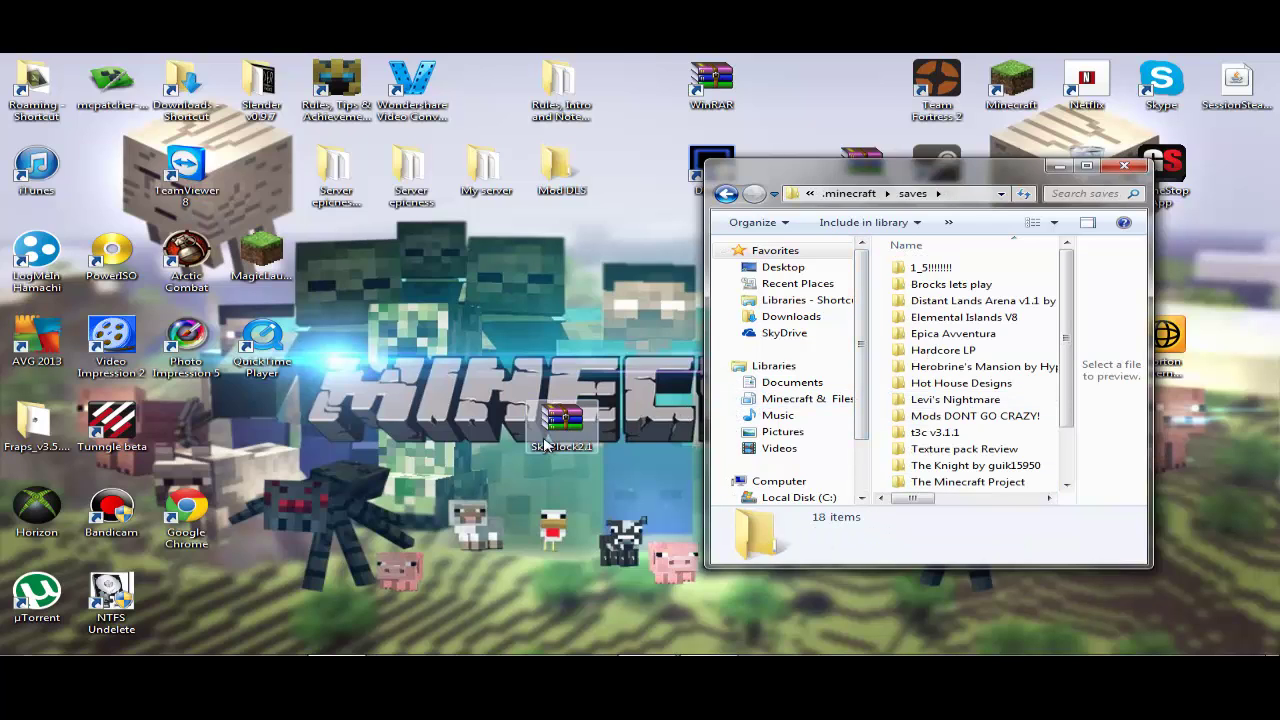
# Step: Open SkyBlock2.1.zip in WinRAR, dismiss the license nag, and delete the __MACOSX folder
pyautogui.moveTo(548, 447); pyautogui.dragTo(396, 447)
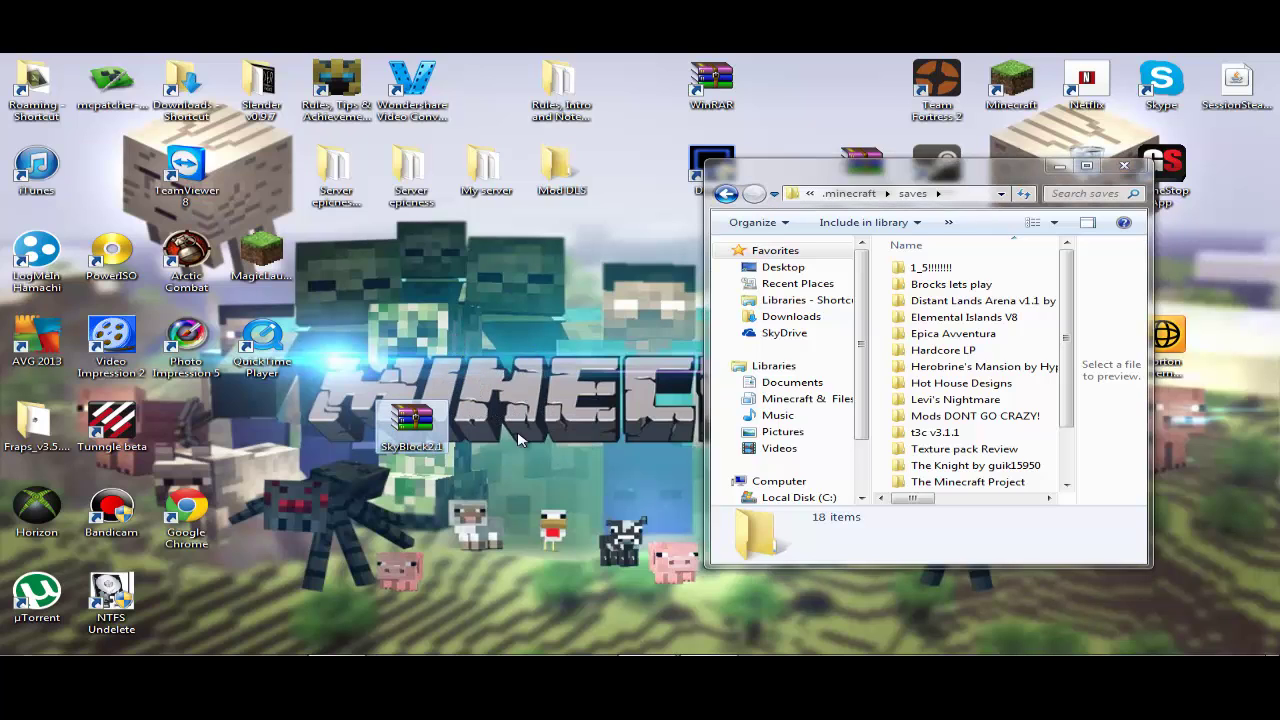
pyautogui.doubleClick(410, 430)
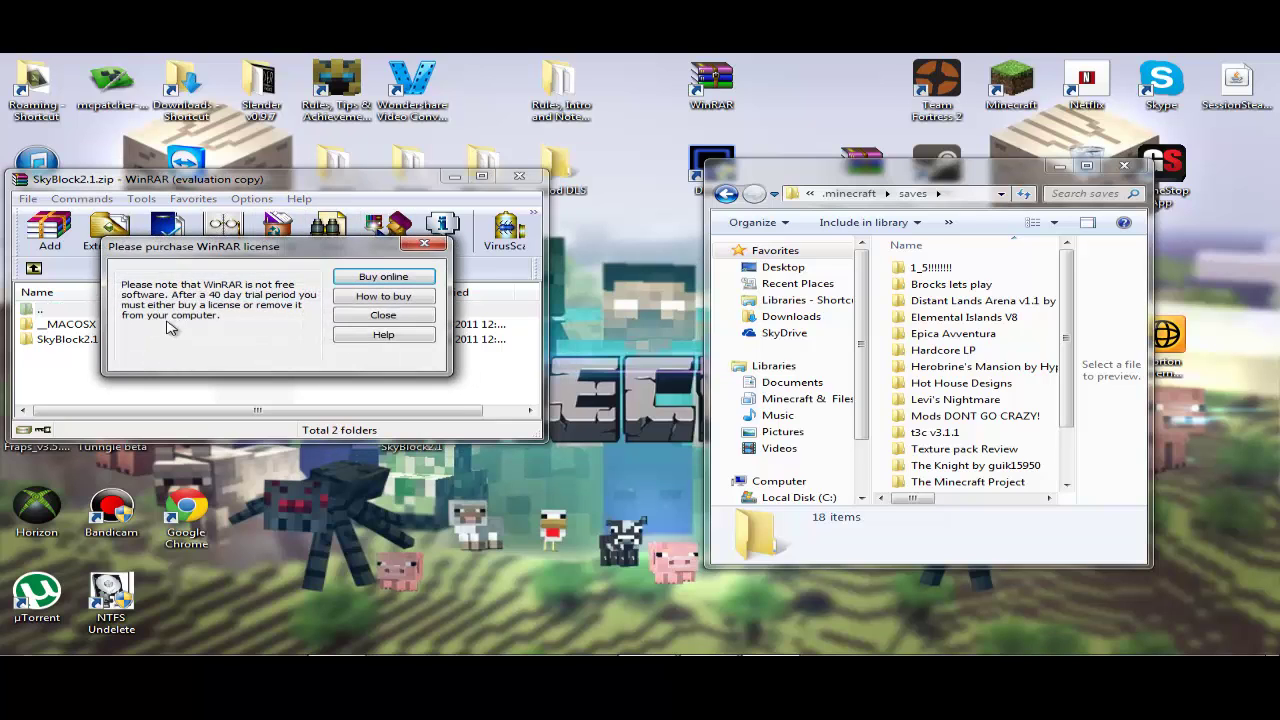
pyautogui.click(361, 319)
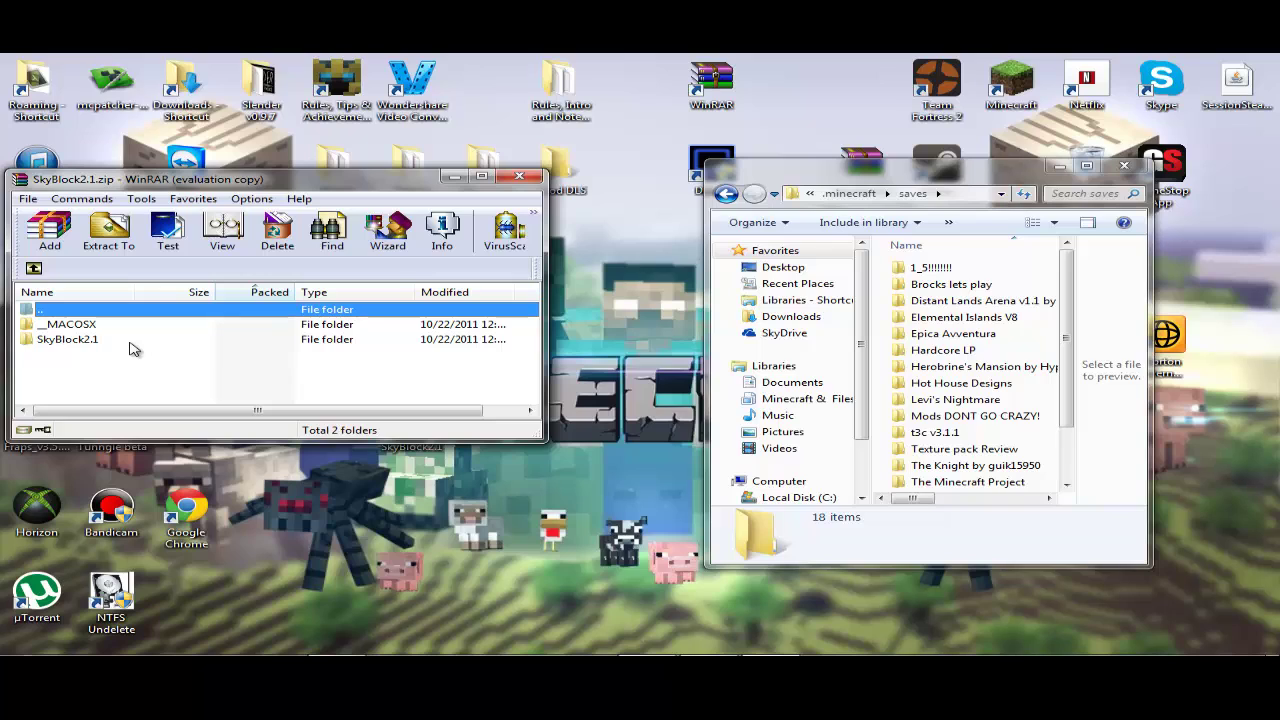
pyautogui.click(121, 327)
pyautogui.press('Delete')
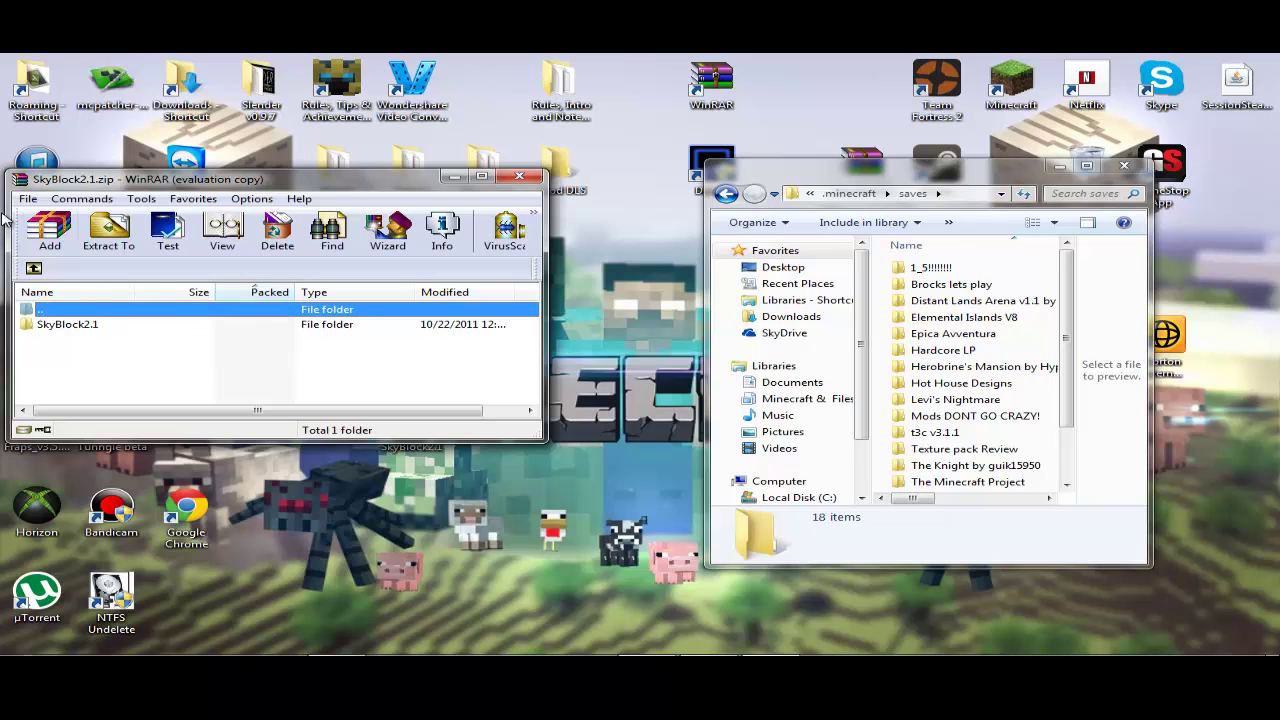
# Step: Drag the SkyBlock2.1 folder into saves, then close the archive and the saves window
pyautogui.moveTo(84, 340); pyautogui.dragTo(966, 255)
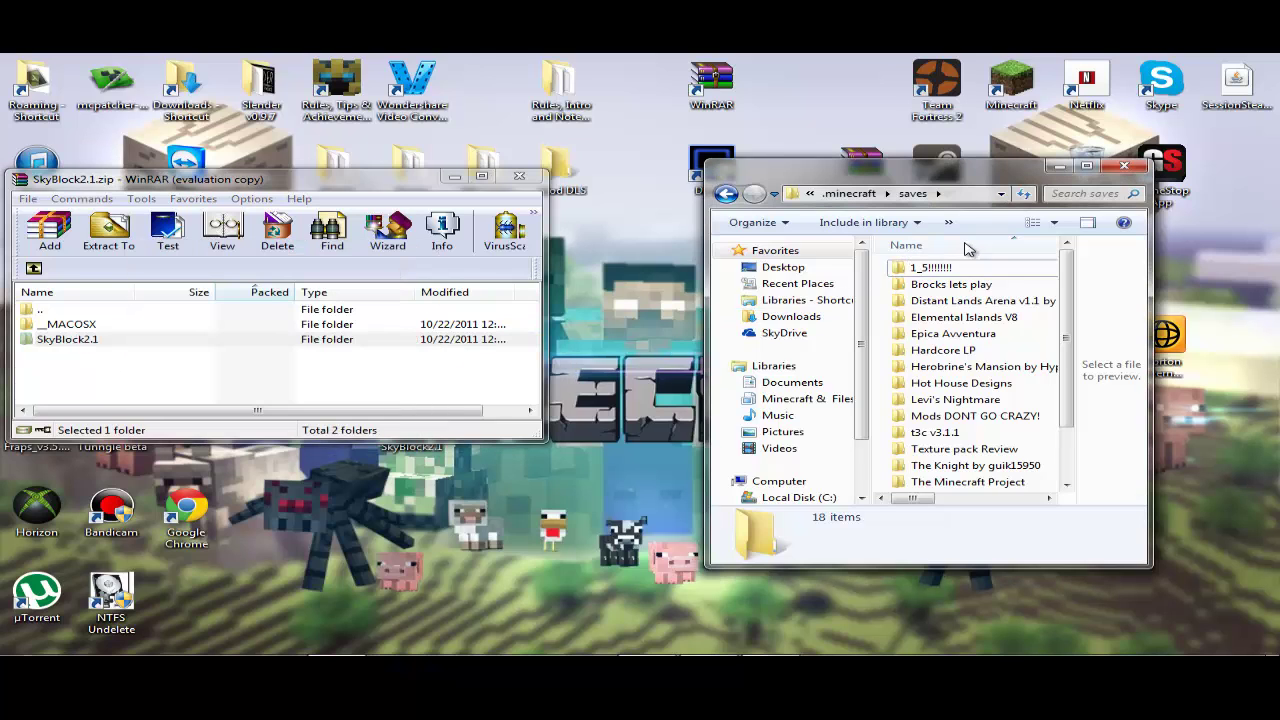
pyautogui.scroll(-2, 966, 505)
pyautogui.scroll(2, 966, 505)
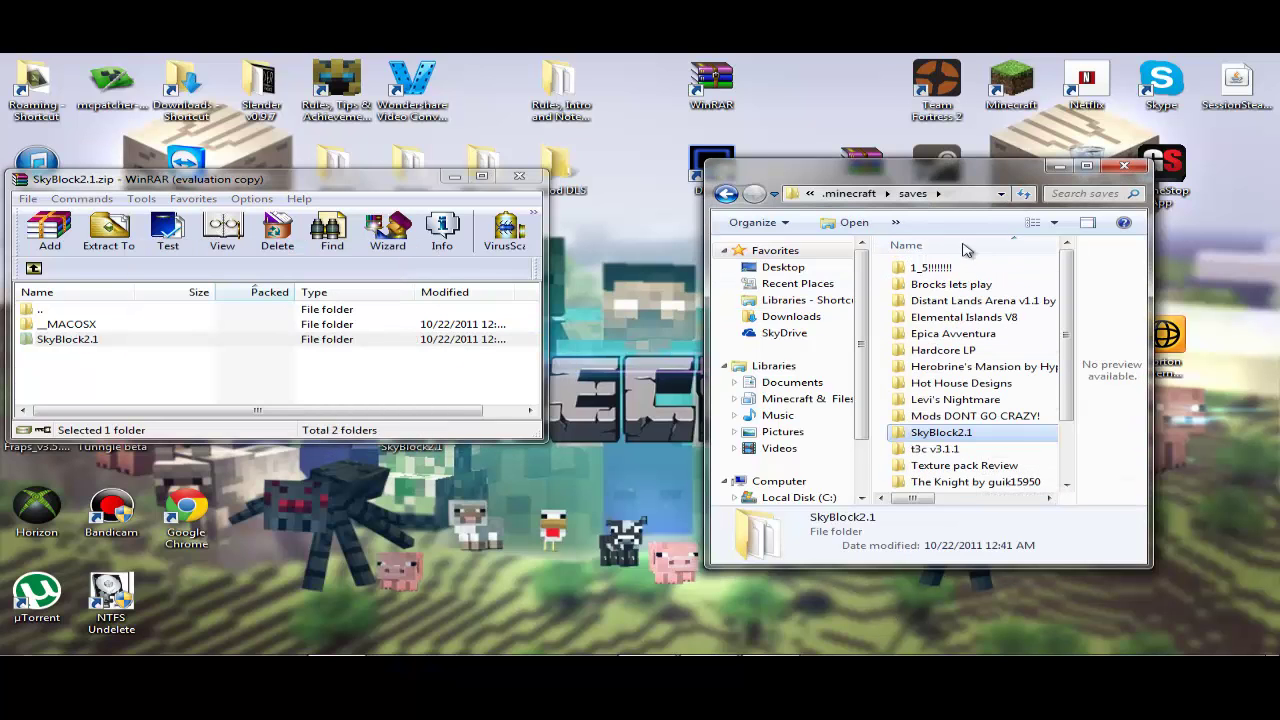
pyautogui.click(519, 176)
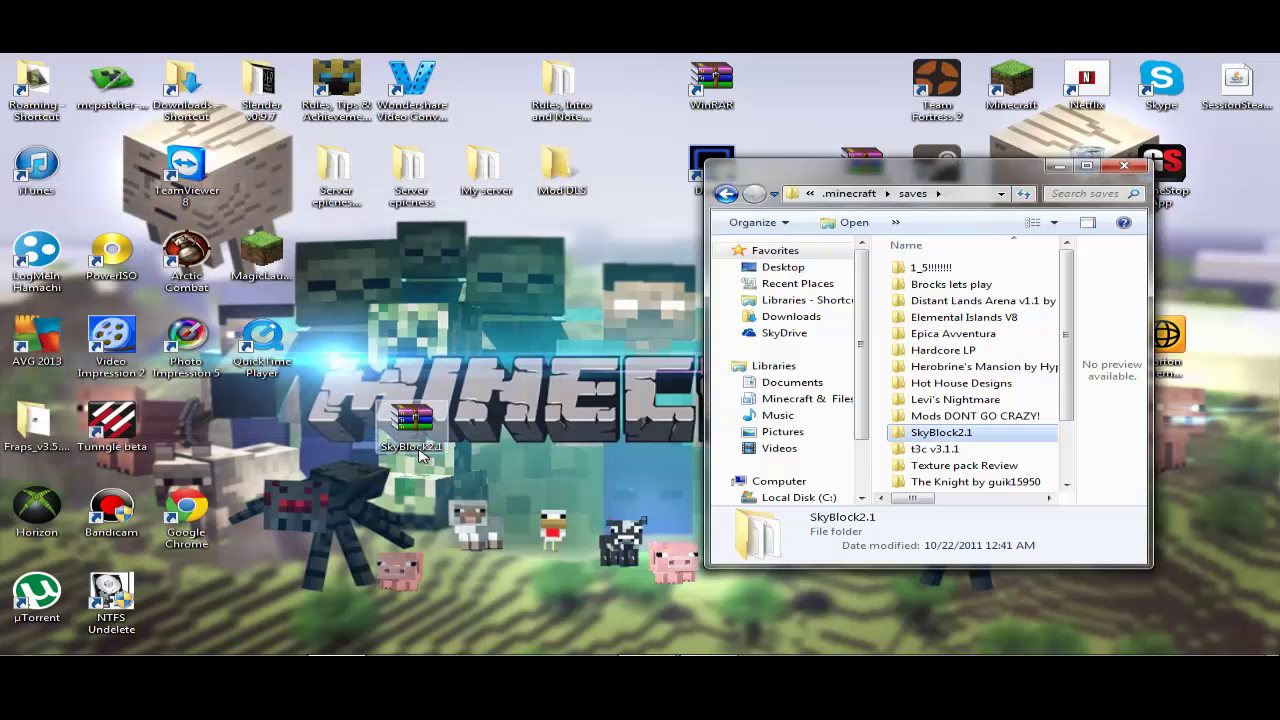
pyautogui.moveTo(412, 430); pyautogui.dragTo(575, 408)
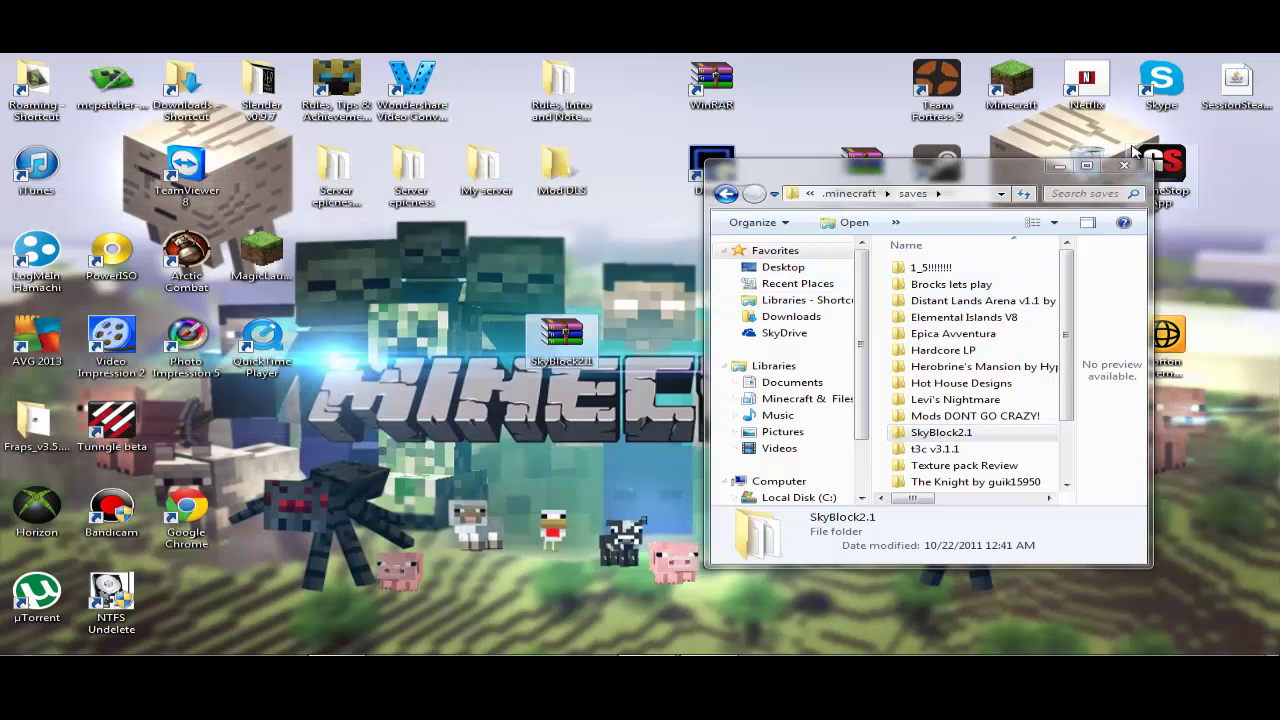
pyautogui.click(1124, 167)
pyautogui.moveTo(430, 645)
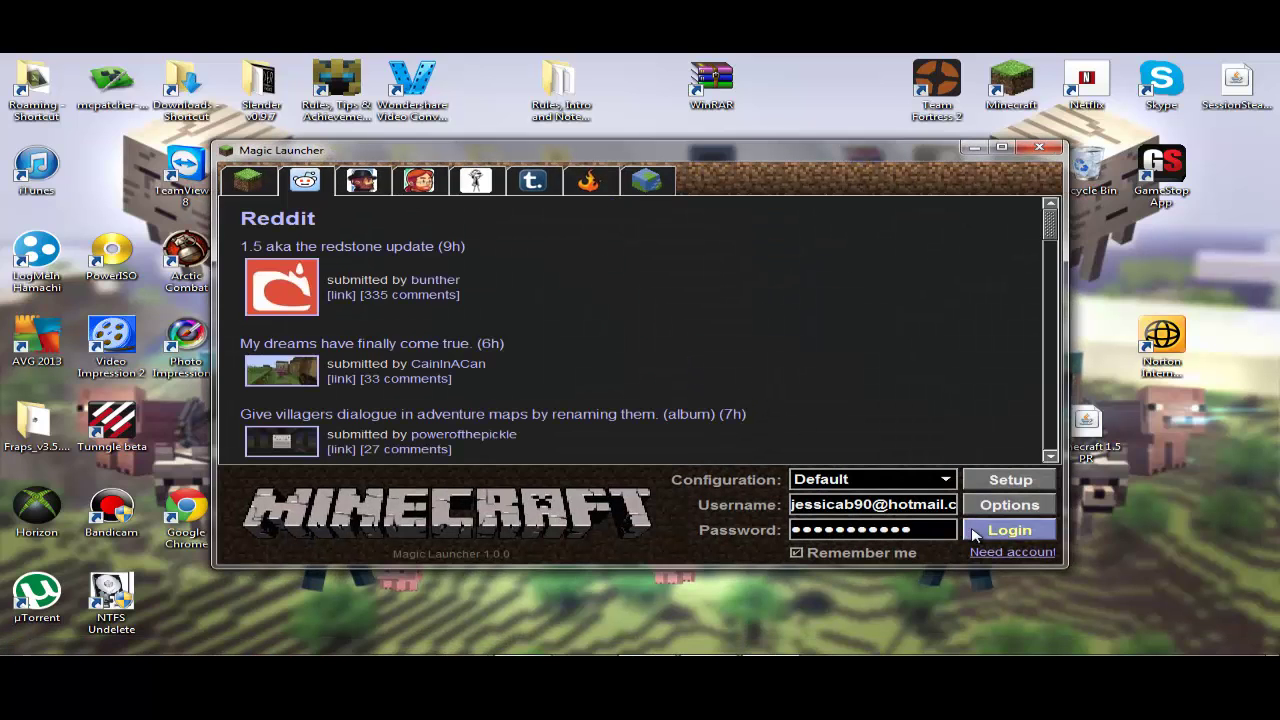
# Step: Log in via Magic Launcher to start Minecraft 1.5, glance at Multiplayer, and return to the title screen
pyautogui.click(1005, 530)
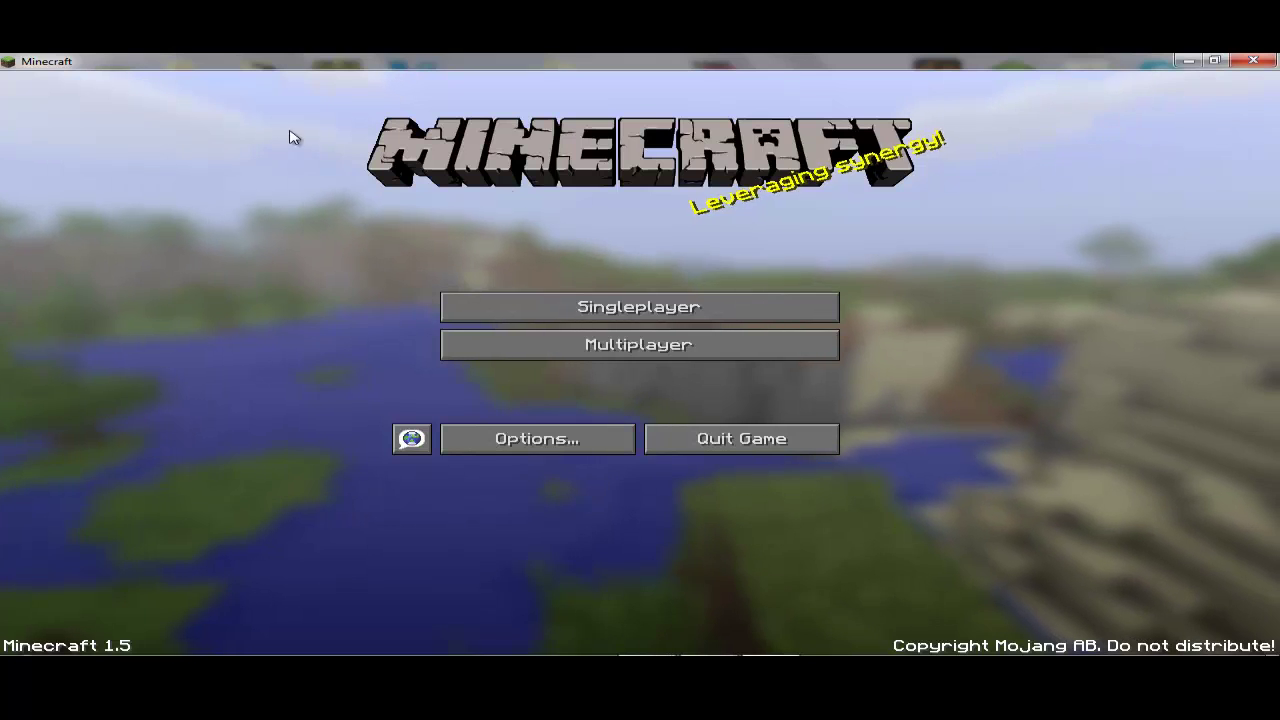
pyautogui.click(617, 348)
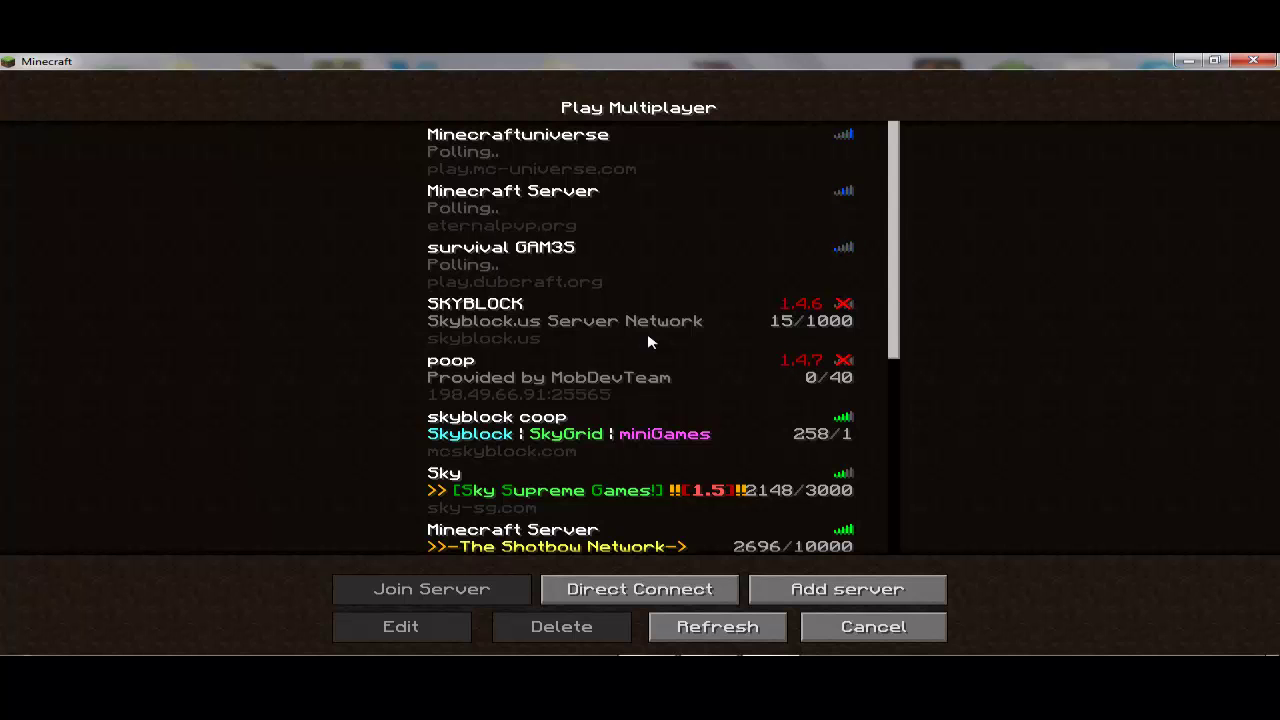
pyautogui.click(846, 624)
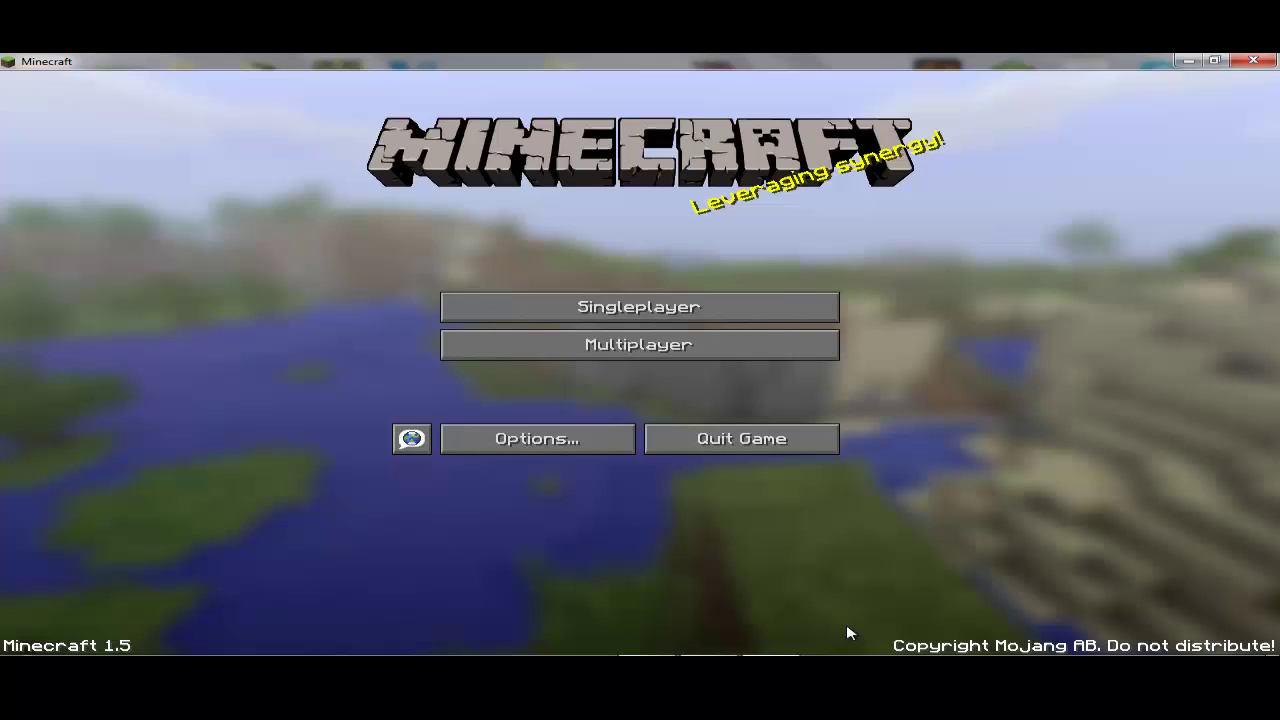
# Step: Select Redwood_Pack_12.1_02.zip under Options > Texture Packs and return to the title screen
pyautogui.click(588, 440)
pyautogui.click(436, 402)
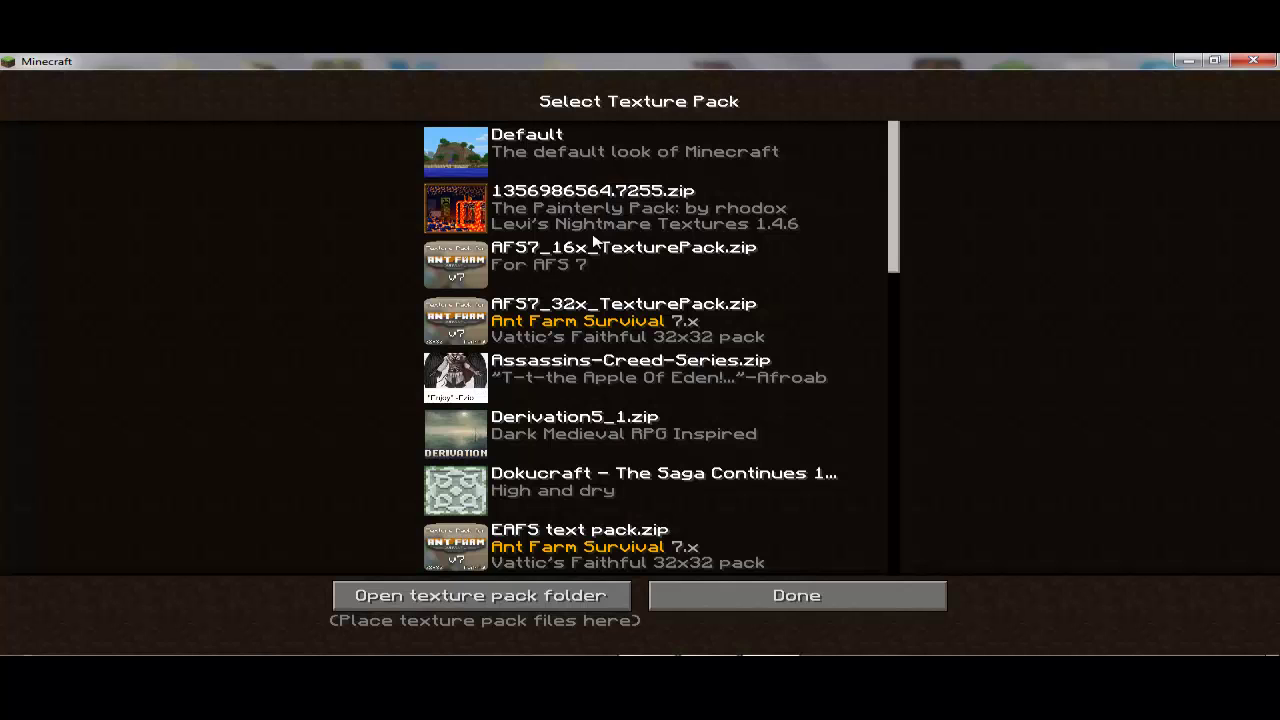
pyautogui.scroll(-7, 600, 368)
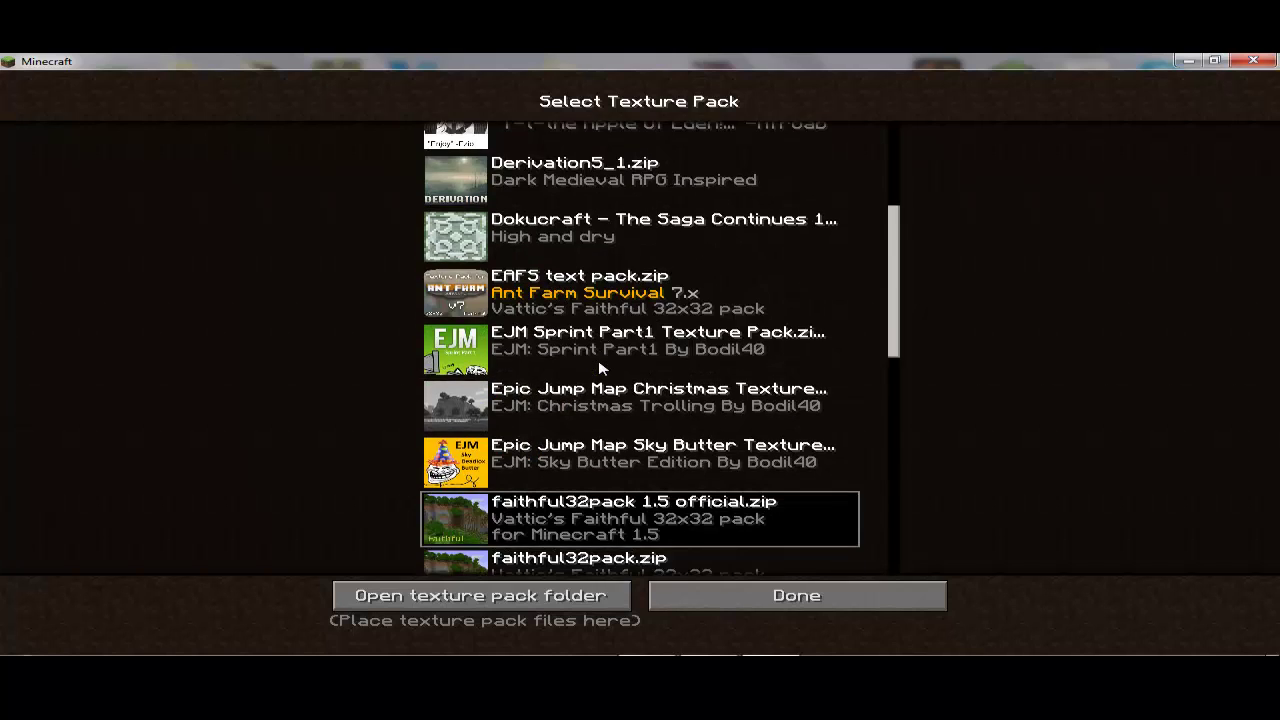
pyautogui.scroll(-6, 617, 360)
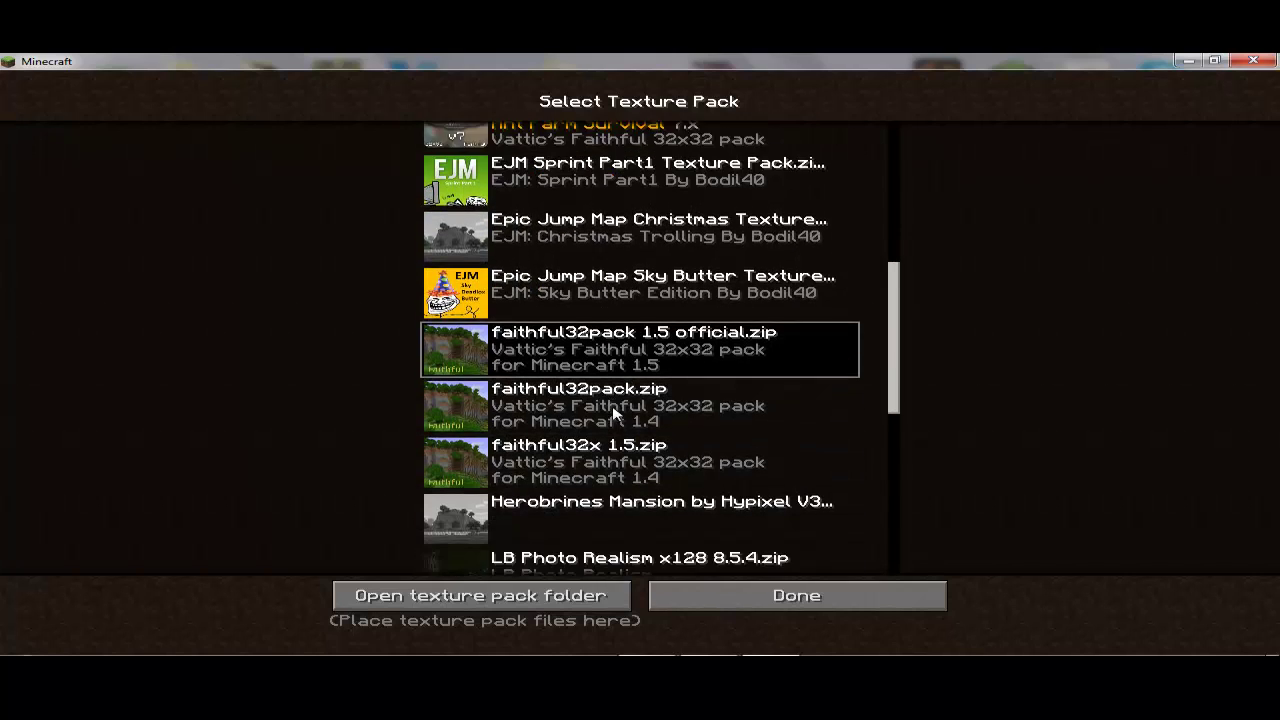
pyautogui.scroll(-2, 568, 410)
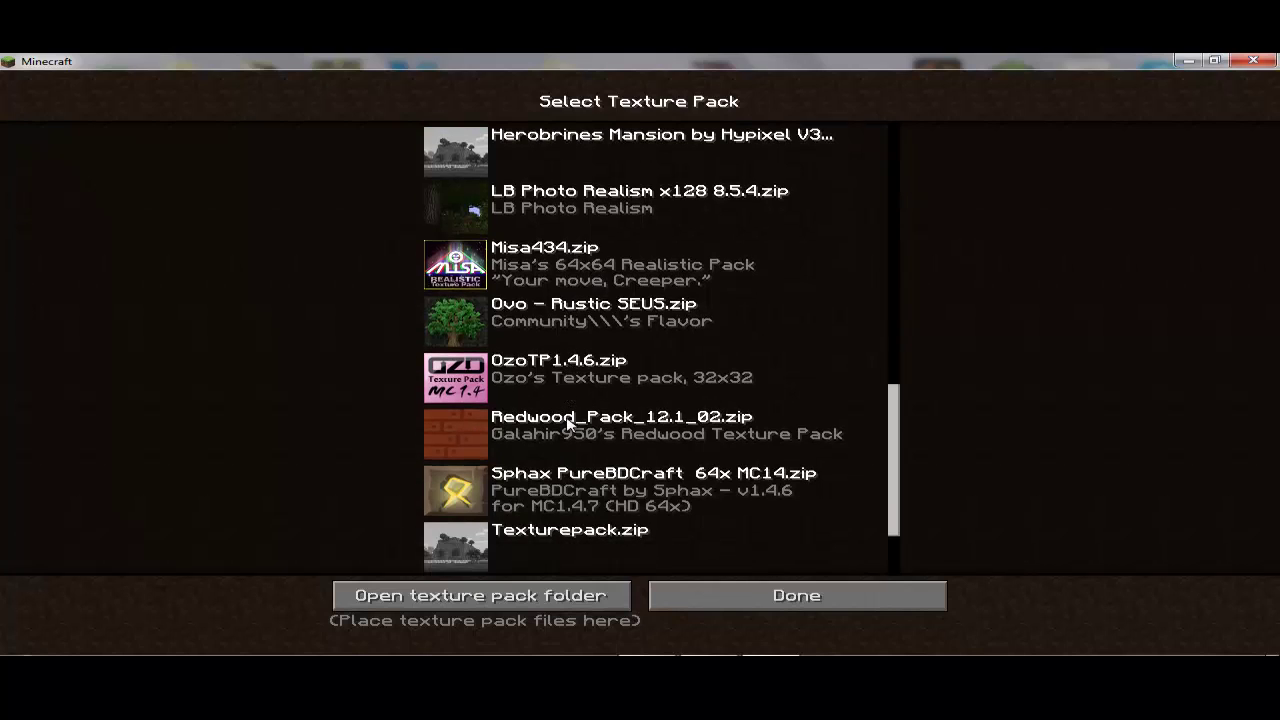
pyautogui.click(580, 454)
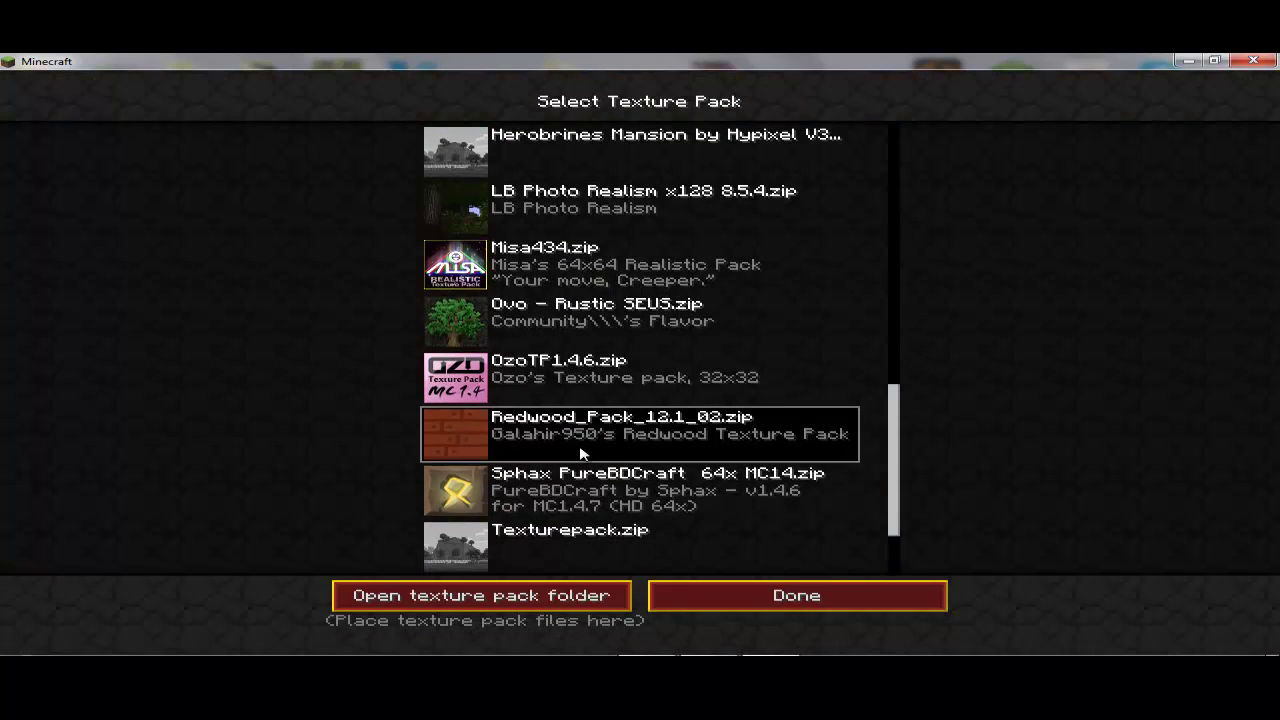
pyautogui.click(697, 582)
pyautogui.click(631, 458)
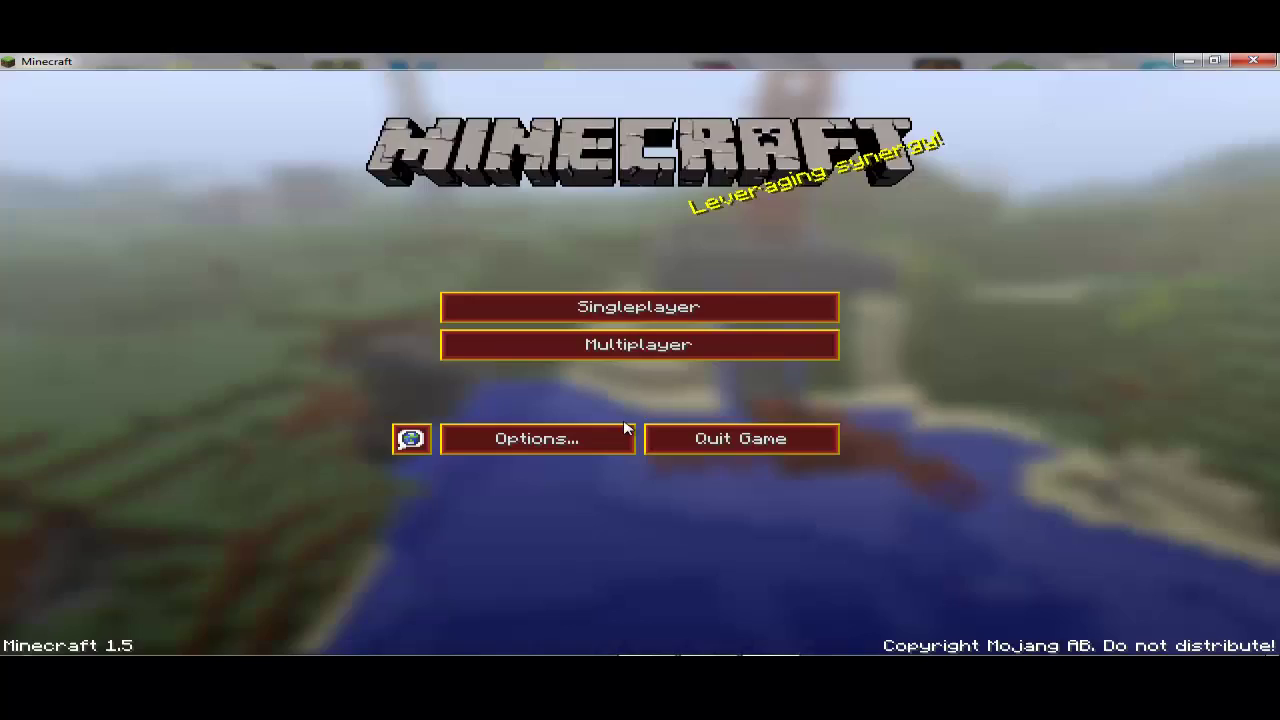
# Step: Delete The Knight and Epica Avventura worlds from the singleplayer world list
pyautogui.click(606, 305)
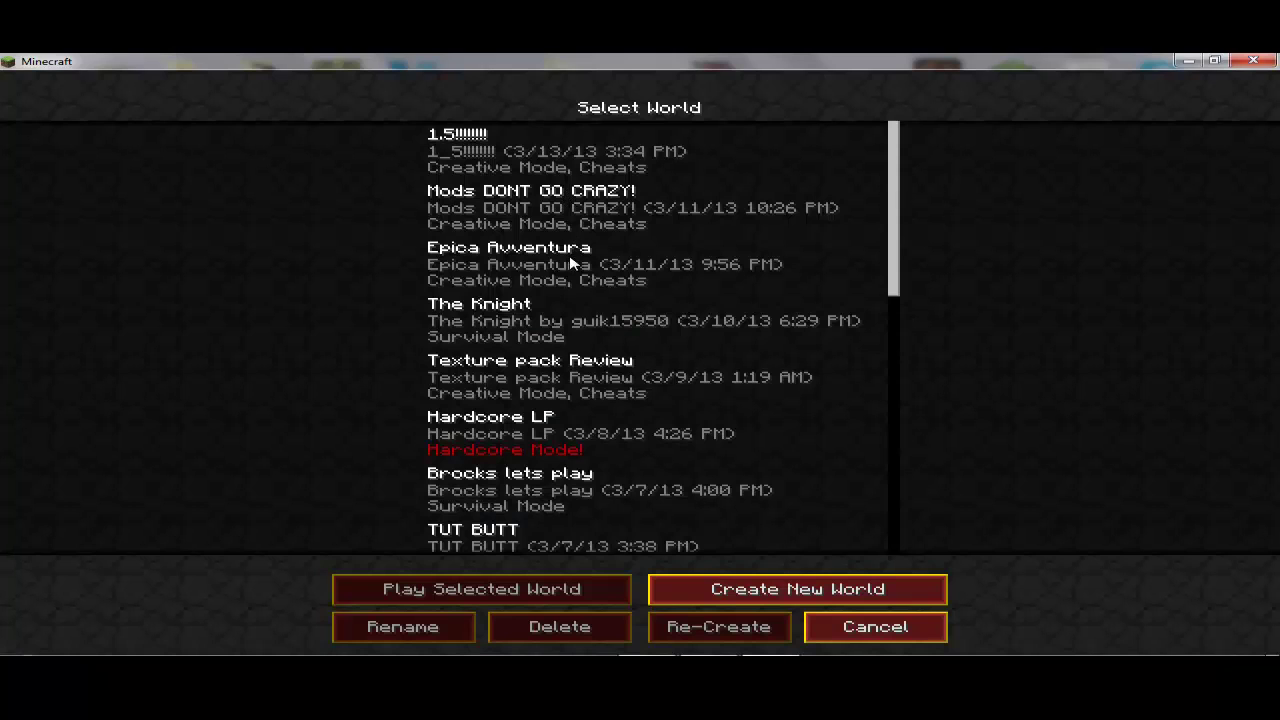
pyautogui.click(546, 334)
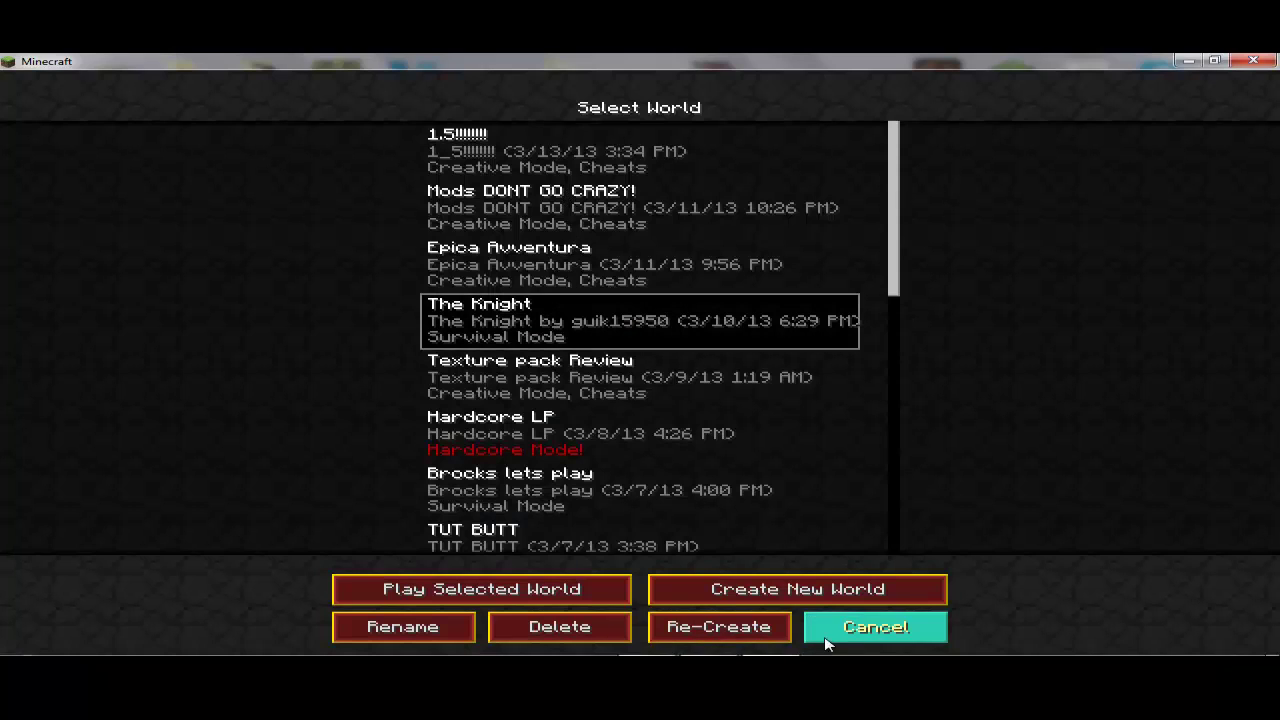
pyautogui.click(528, 638)
pyautogui.click(537, 334)
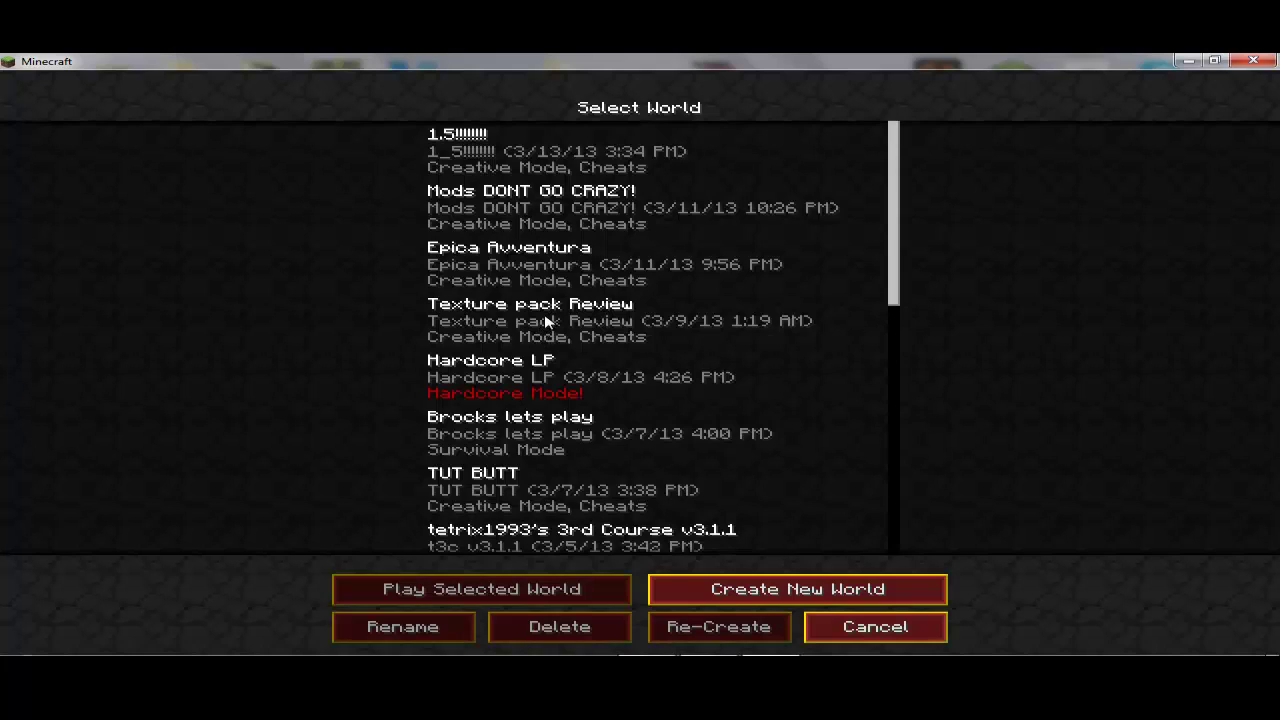
pyautogui.click(546, 285)
pyautogui.click(586, 627)
pyautogui.click(478, 342)
# Step: Select the SkyBlock2.1 world at the end of the list and start playing it
pyautogui.scroll(-5, 545, 418)
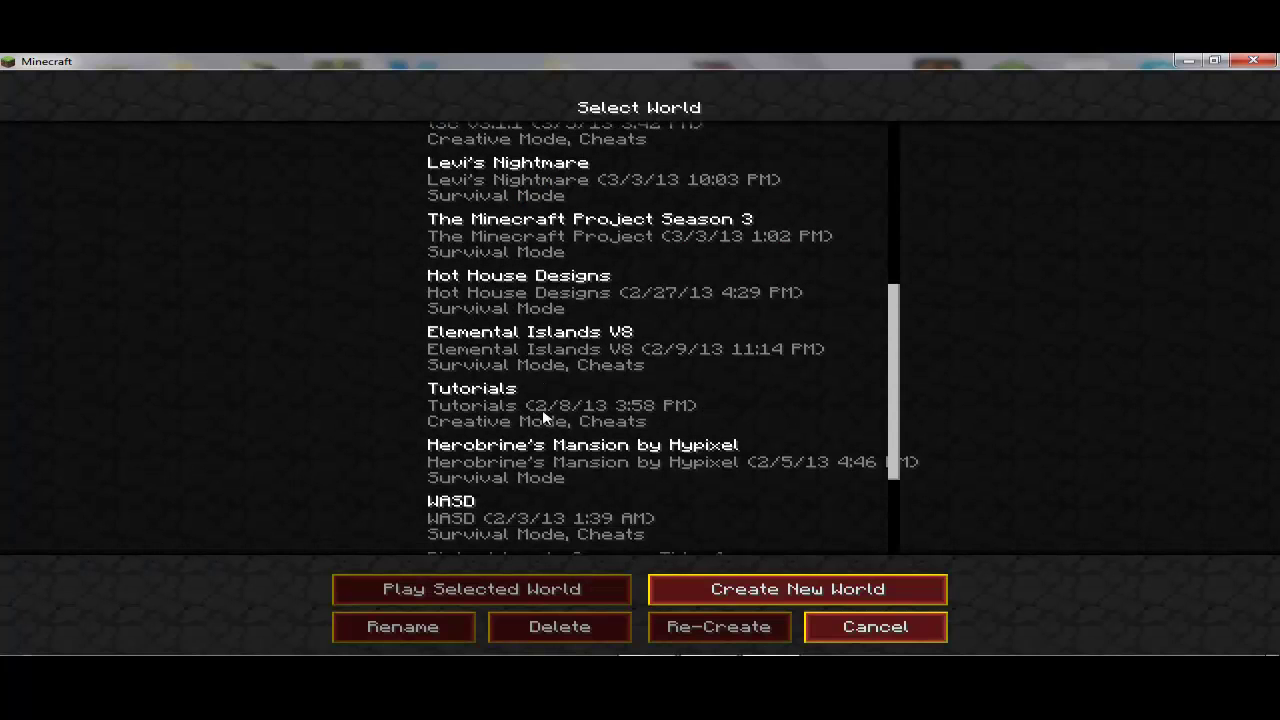
pyautogui.scroll(-3, 545, 418)
pyautogui.click(533, 530)
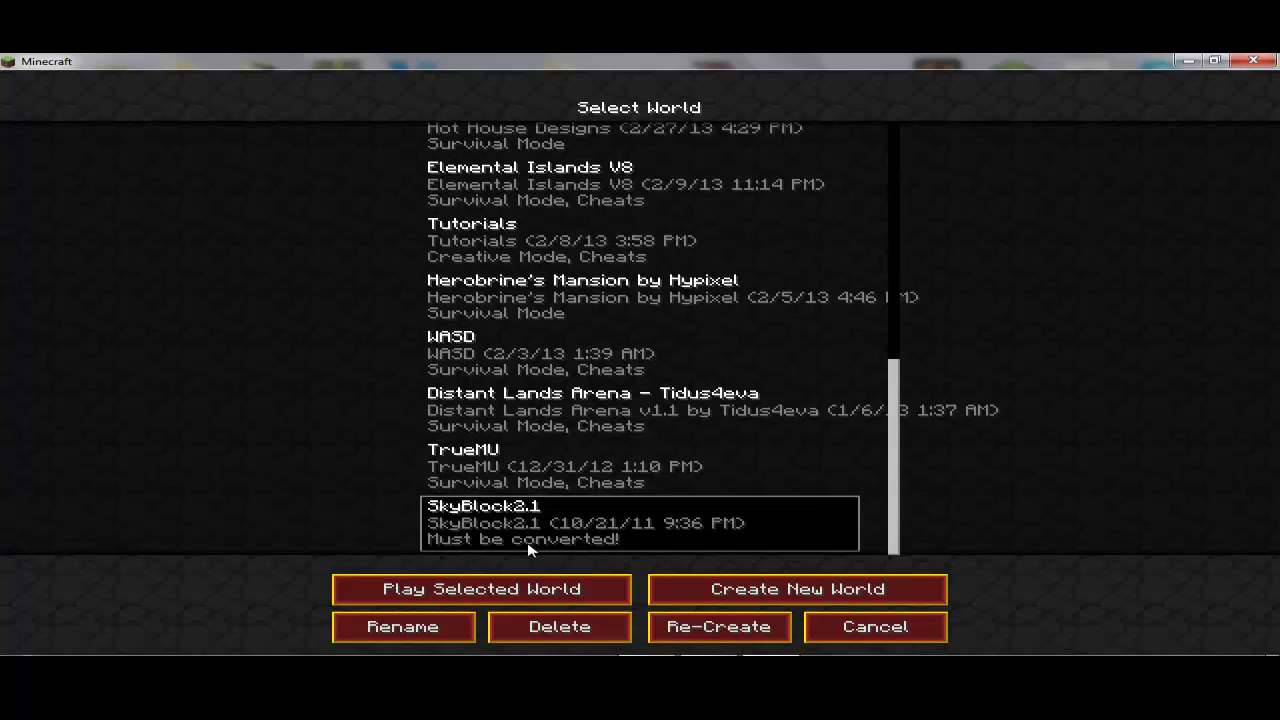
pyautogui.click(497, 588)
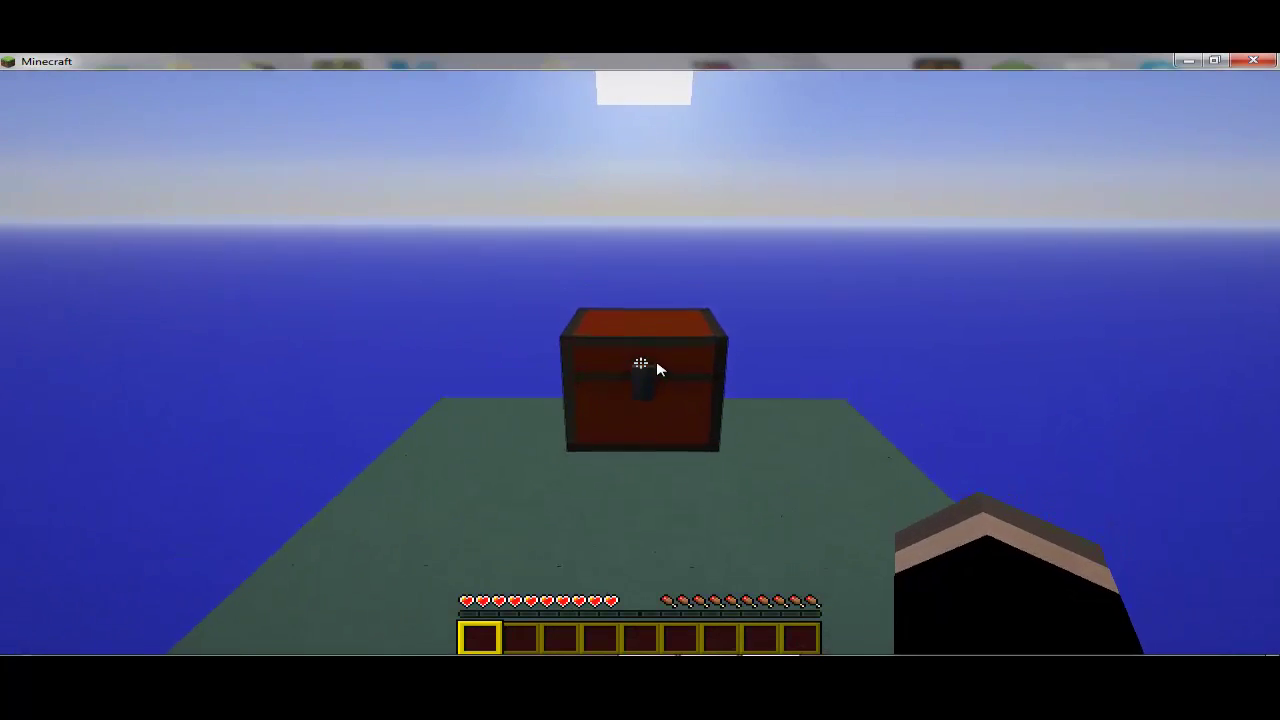
# Step: Take the lava bucket from the starting chest and check the inventory and third-person view
pyautogui.rightClick(640, 363)
pyautogui.keyDown('shift'); pyautogui.click(510, 285); pyautogui.keyUp('shift')
pyautogui.press('e')
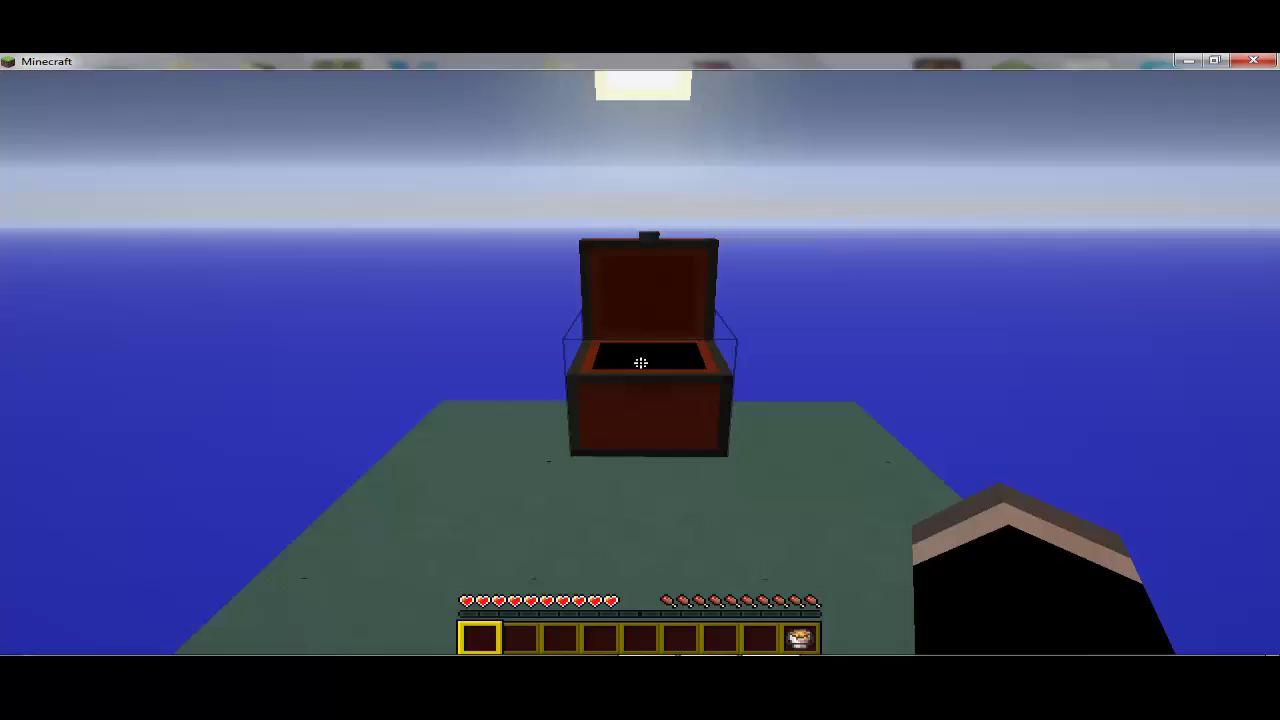
pyautogui.scroll(1, 640, 360)
pyautogui.press('e')
pyautogui.press('e')
pyautogui.press('e')
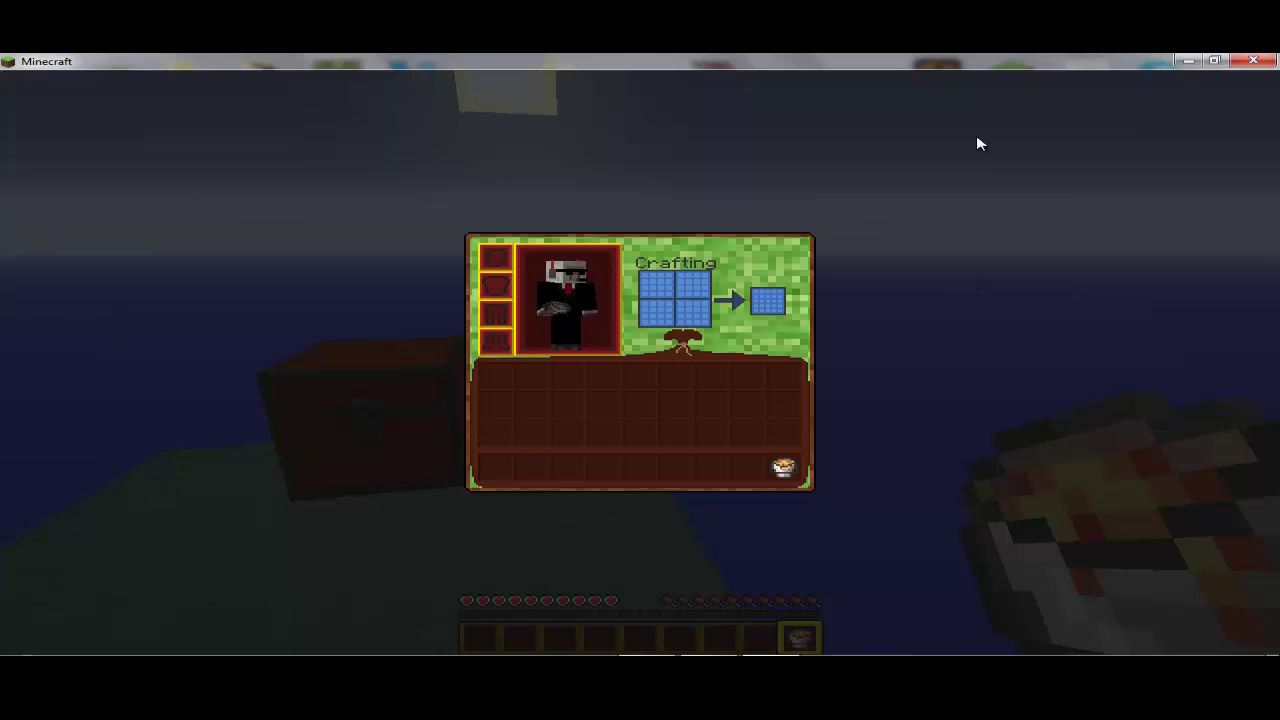
pyautogui.press('e')
pyautogui.press('F5')
pyautogui.press('F5')
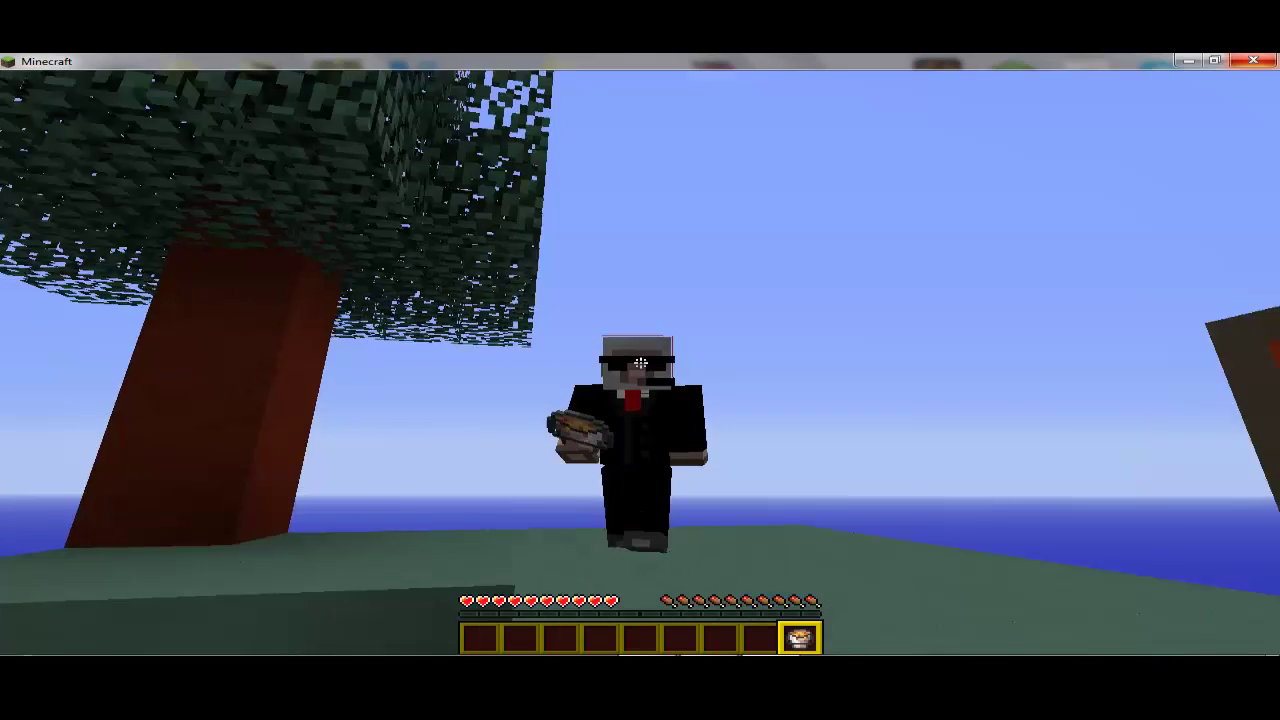
pyautogui.press('F5')
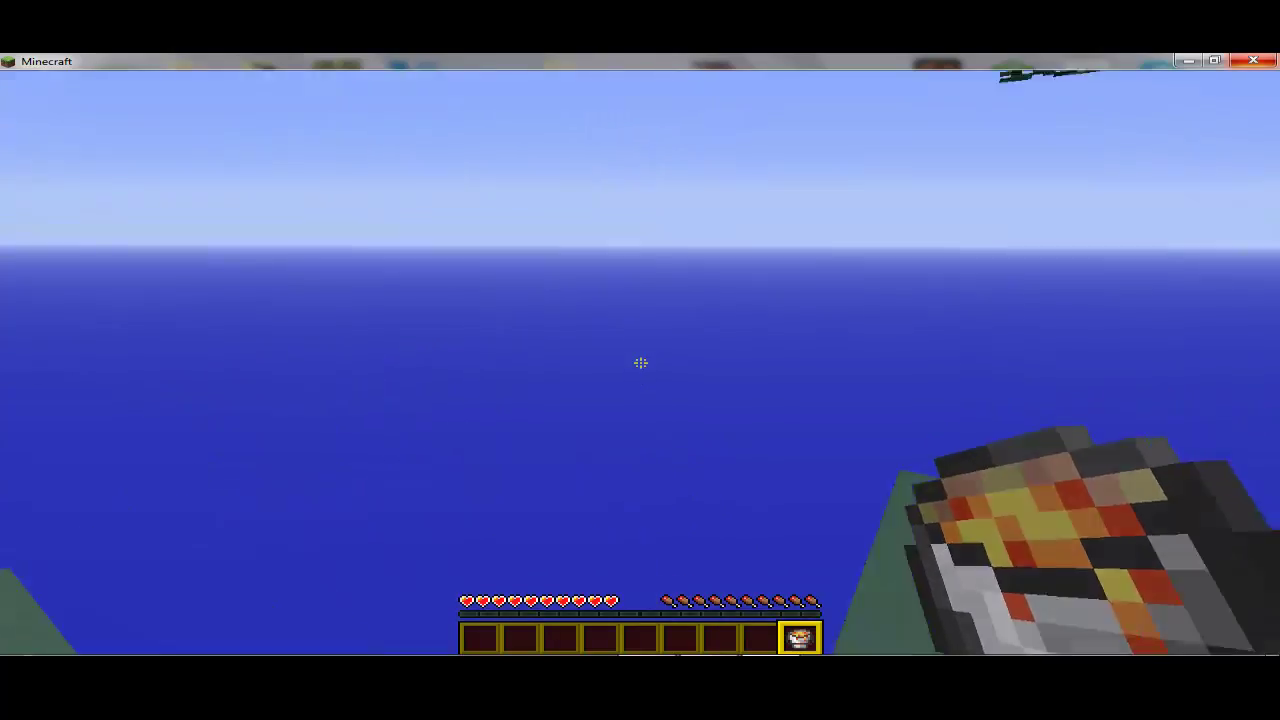
# Step: Walk under the tree and punch its trunk twice with an empty hand
pyautogui.press('1')
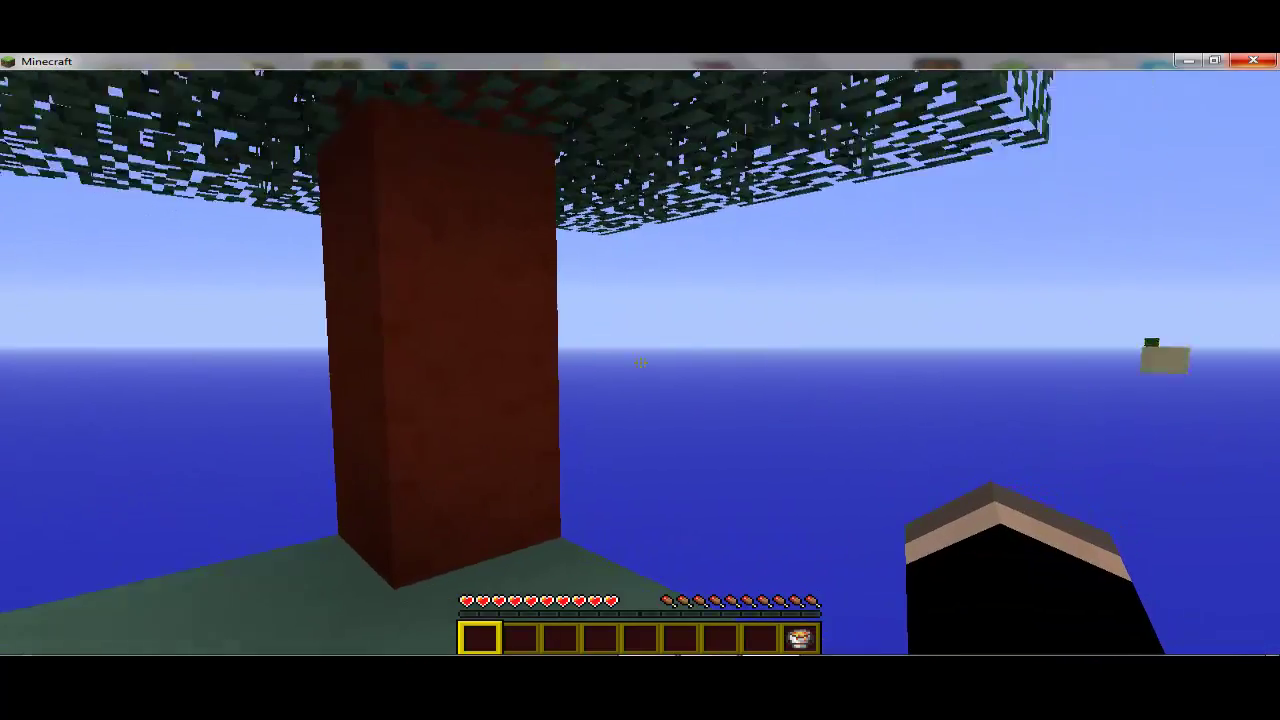
pyautogui.press('w')
pyautogui.click(640, 363)
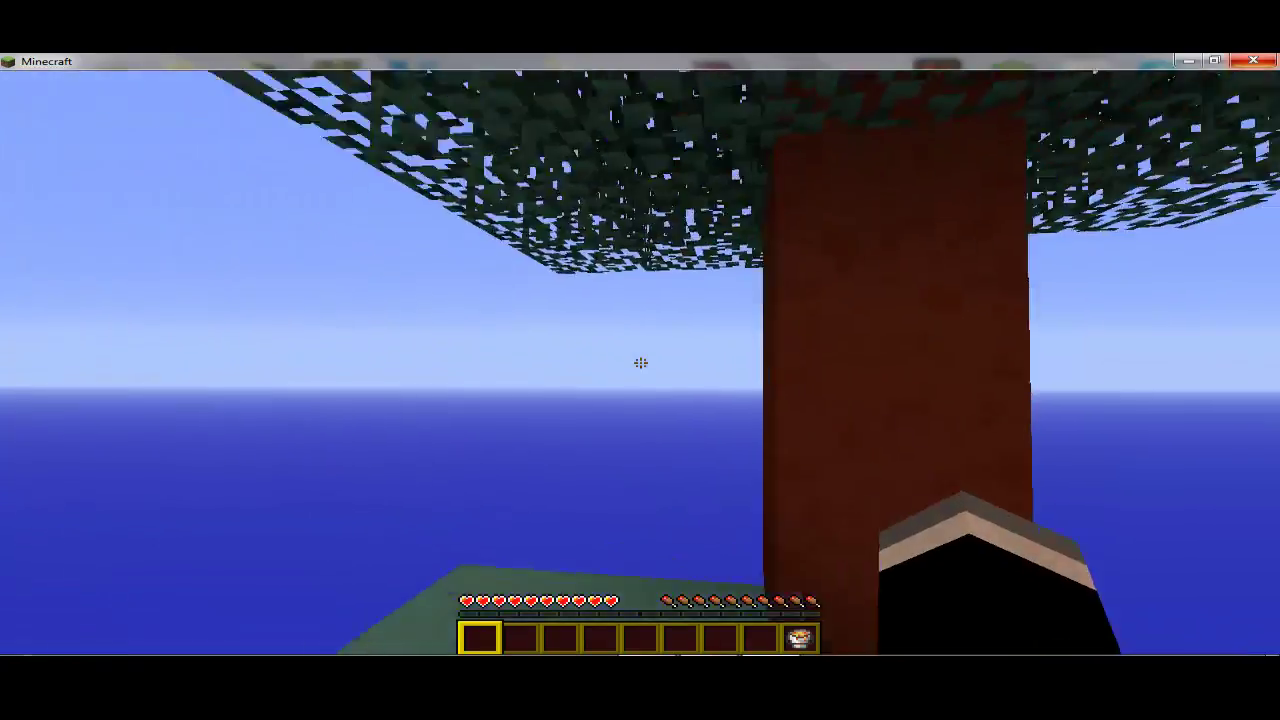
pyautogui.click(640, 363)
# Step: Pour and scoop lava beside the platform edge, then pour it onto the tree leaves
pyautogui.press('9')
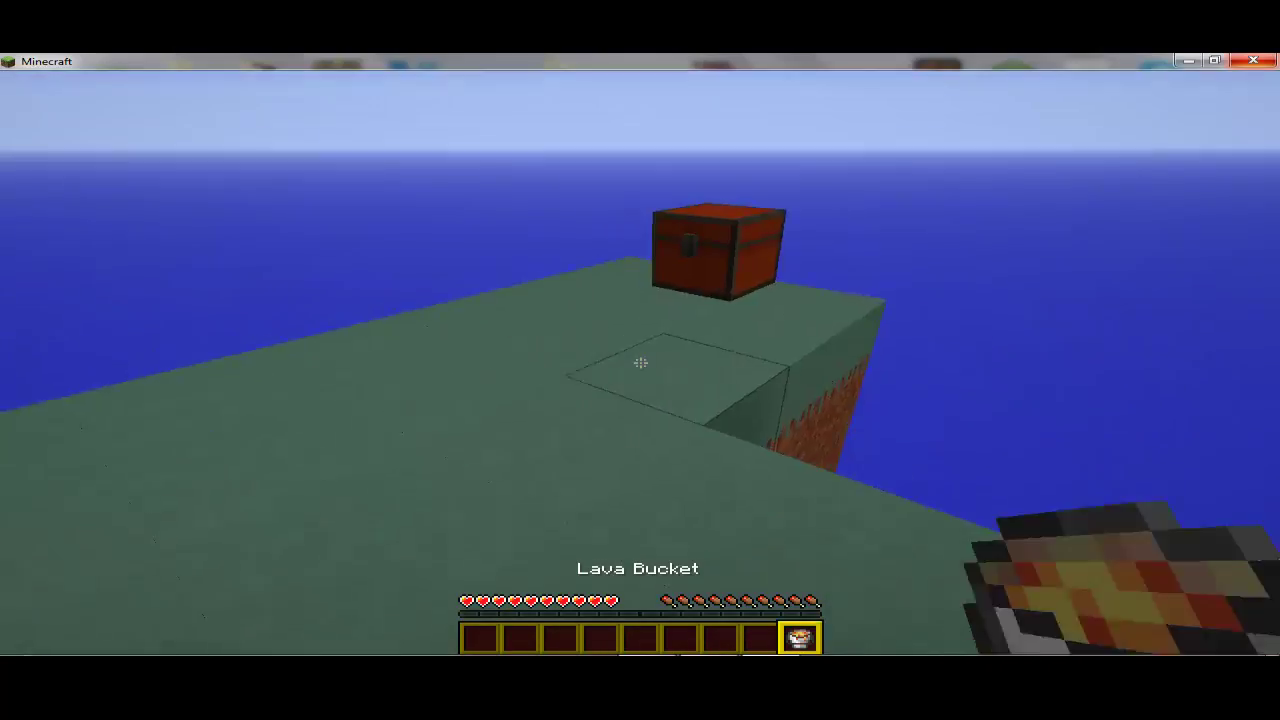
pyautogui.press('w')
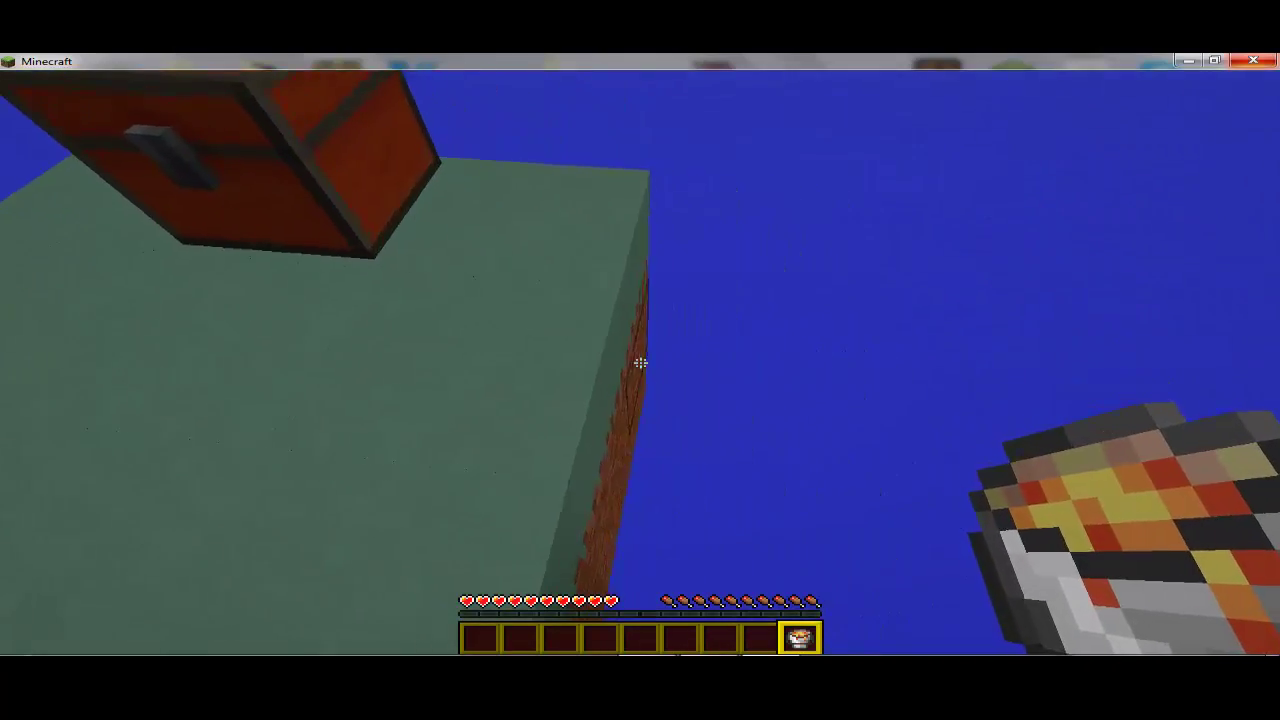
pyautogui.rightClick(640, 363)
pyautogui.rightClick(640, 363)
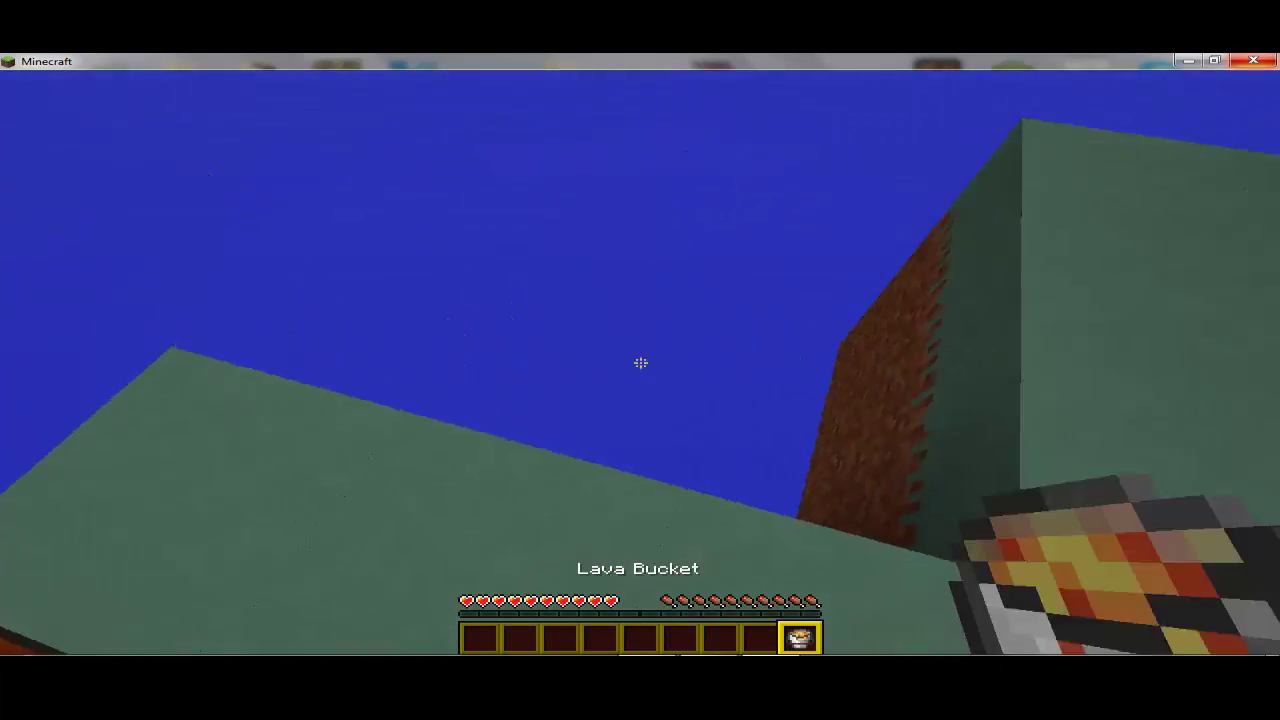
pyautogui.rightClick(640, 363)
pyautogui.rightClick(640, 363)
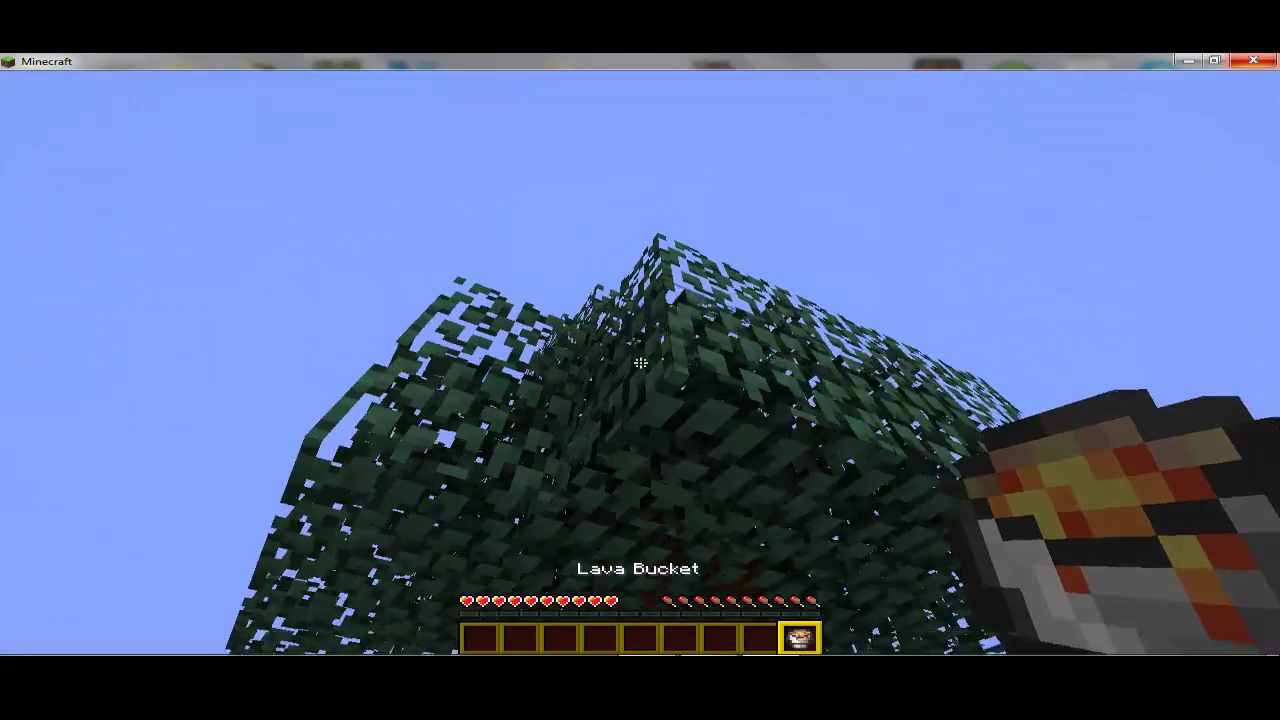
pyautogui.rightClick(640, 363)
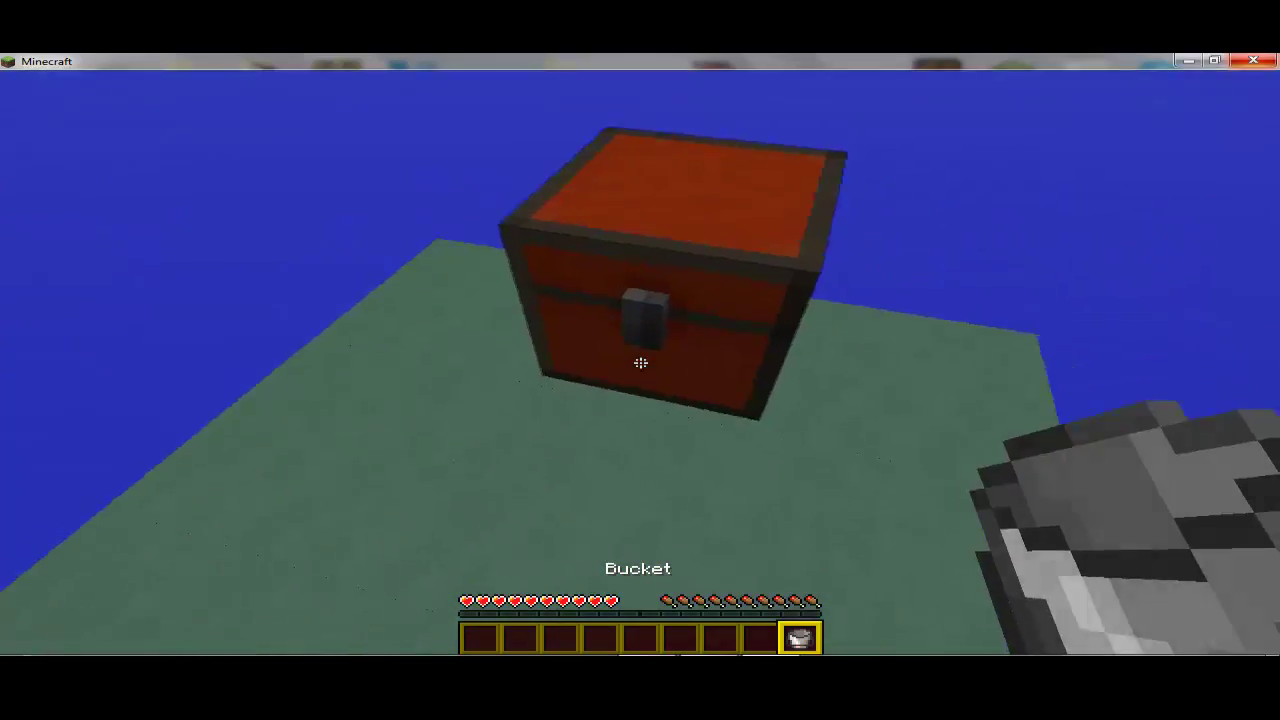
# Step: Take the ice from the chest, place and break it for water, and drop the empty bucket
pyautogui.rightClick(640, 363)
pyautogui.keyDown('shift'); pyautogui.click(531, 266); pyautogui.keyUp('shift')
pyautogui.press('e')
pyautogui.scroll(1, 640, 363)
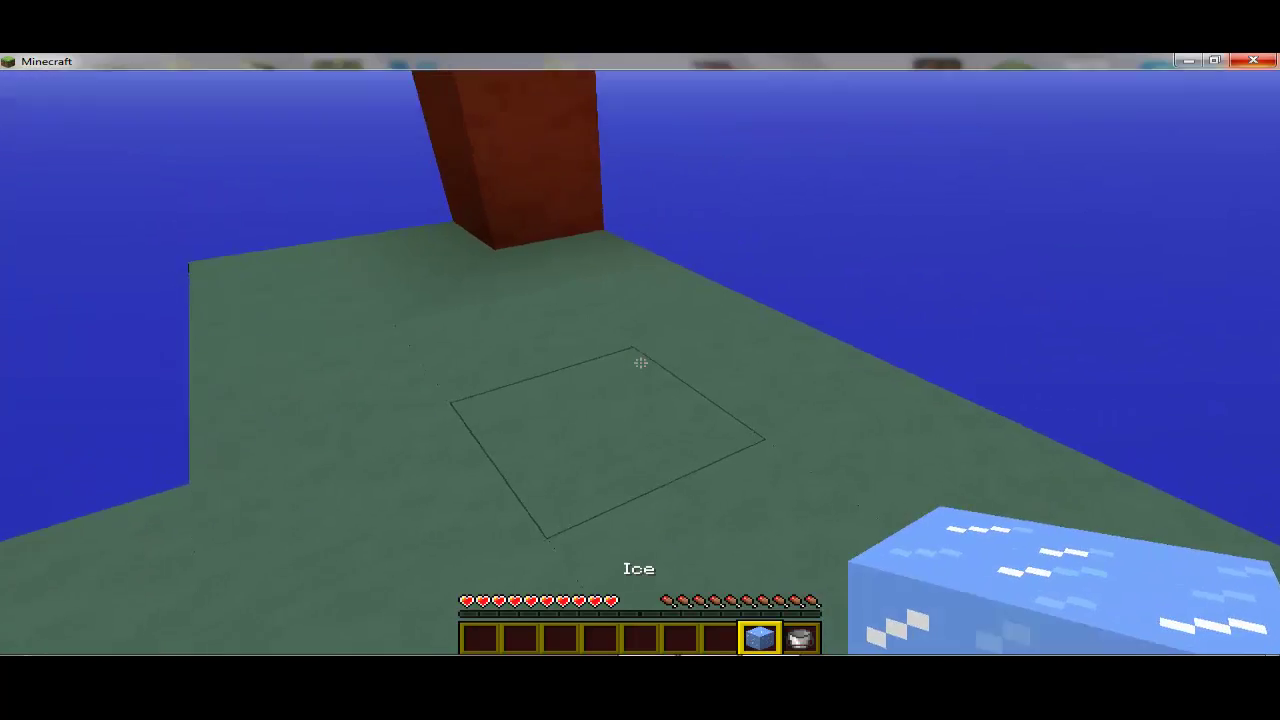
pyautogui.rightClick(640, 363)
pyautogui.click(640, 363)
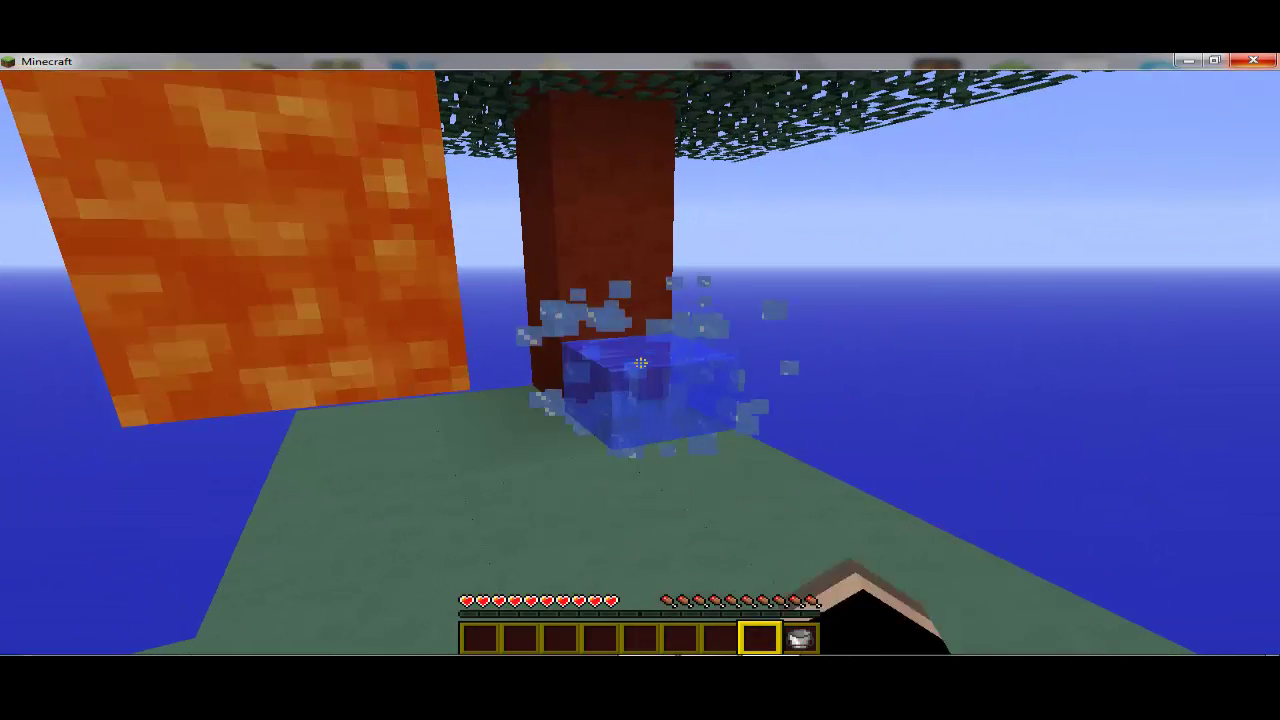
pyautogui.scroll(-1, 640, 363)
pyautogui.press('q')
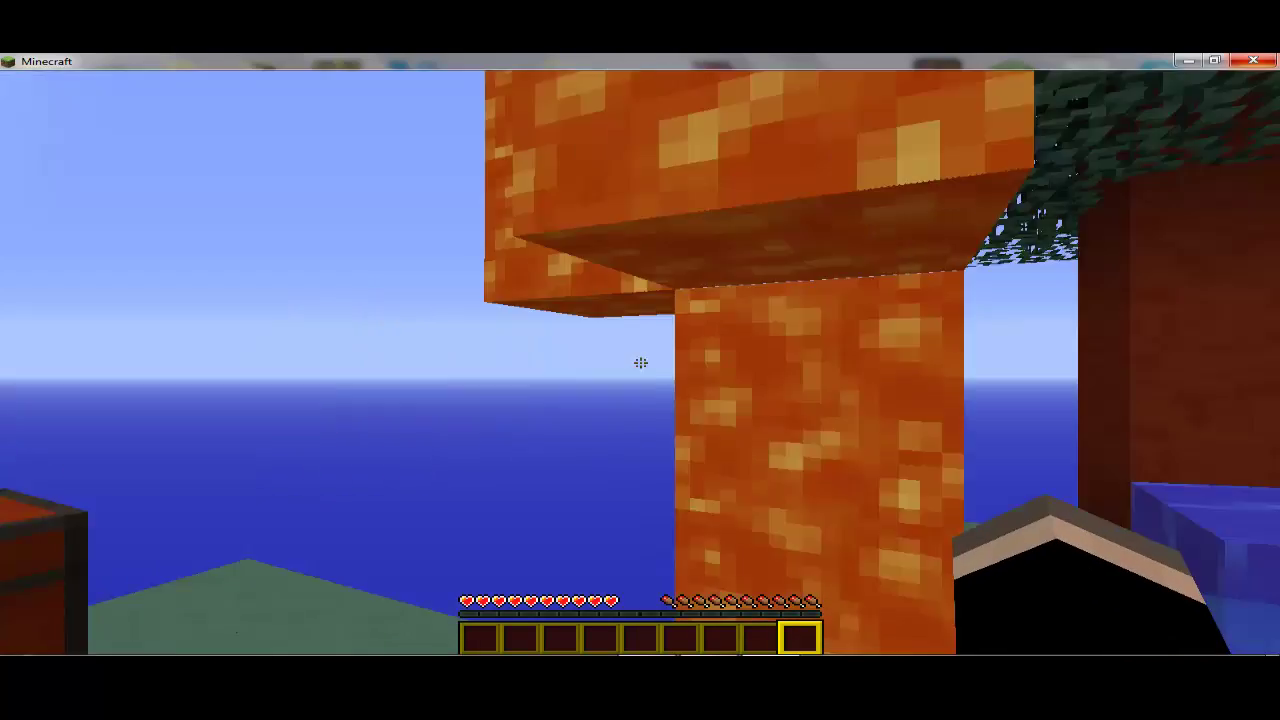
pyautogui.scroll(-1, 640, 363)
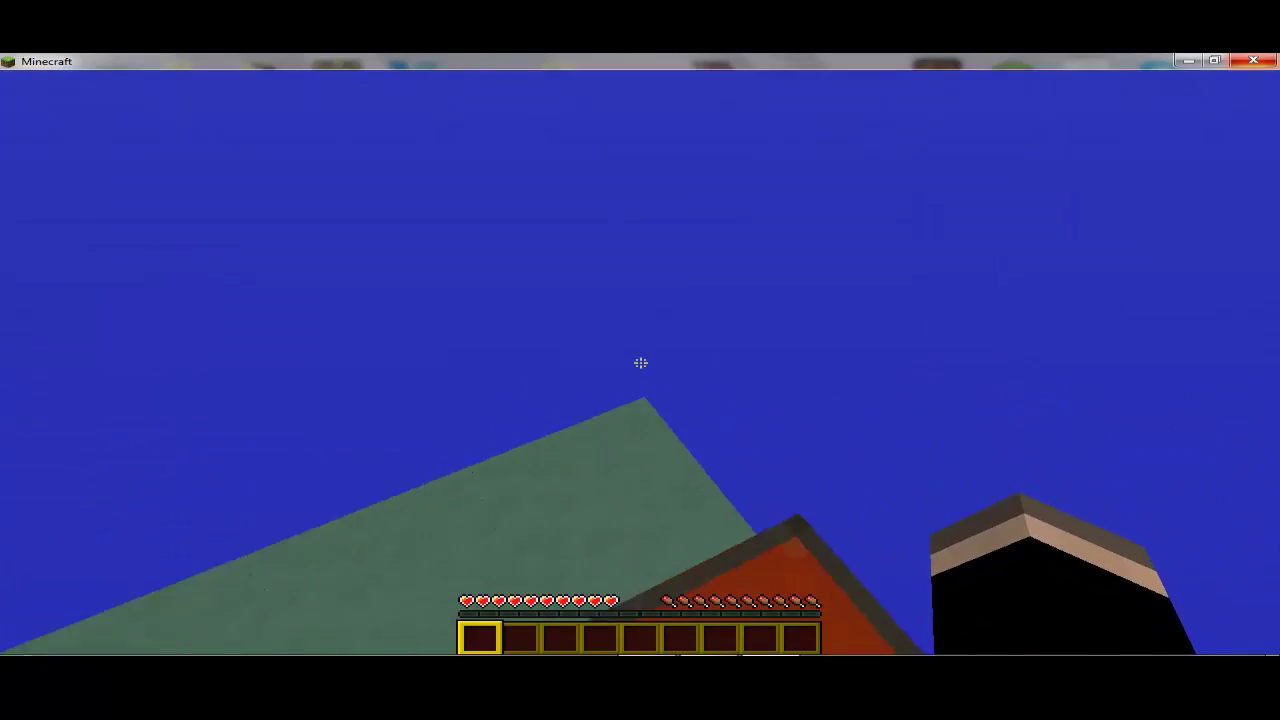
# Step: Walk off the island edge in third-person view and respawn after falling out
pyautogui.press('F5')
pyautogui.press('F5')
pyautogui.press('w')
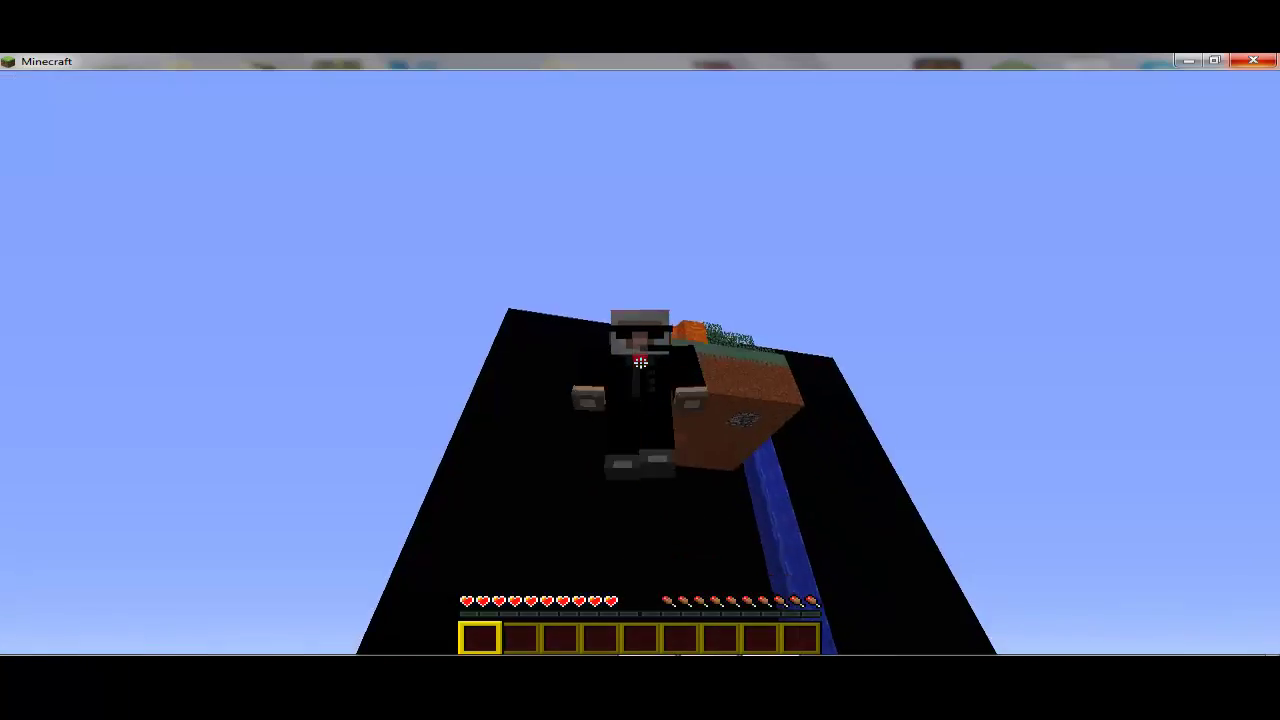
pyautogui.press('F5')
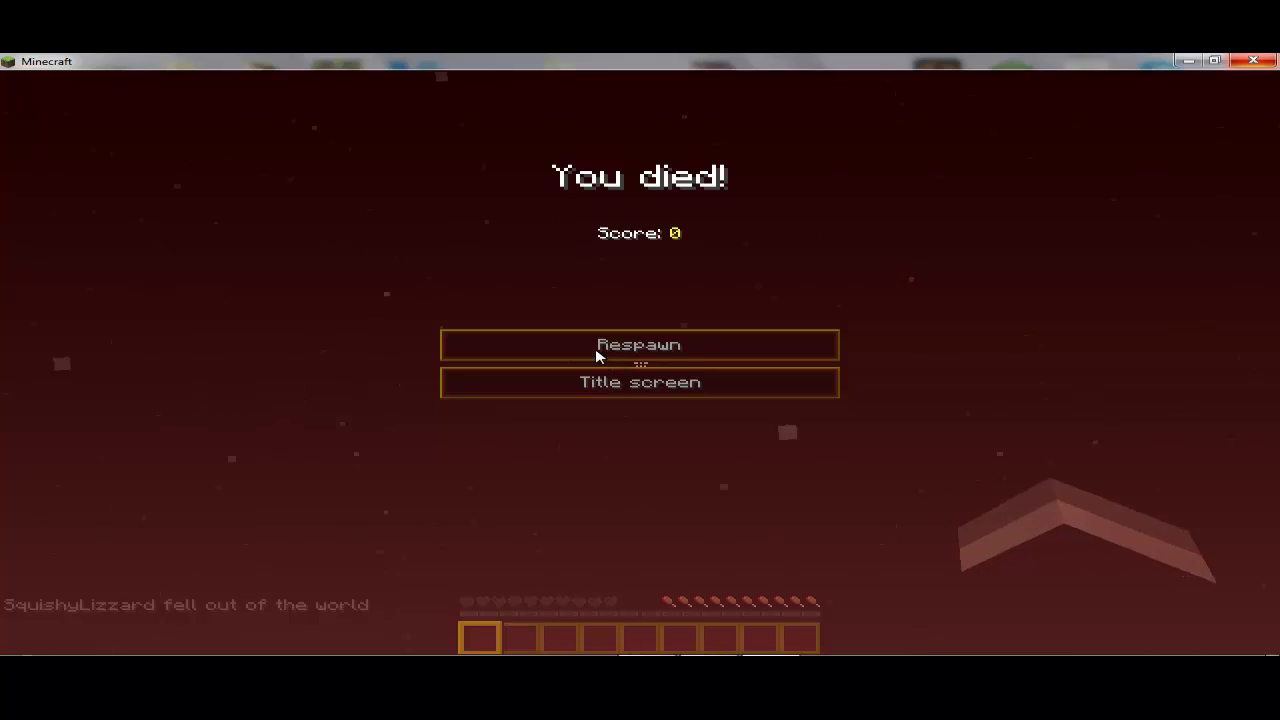
pyautogui.click(597, 352)
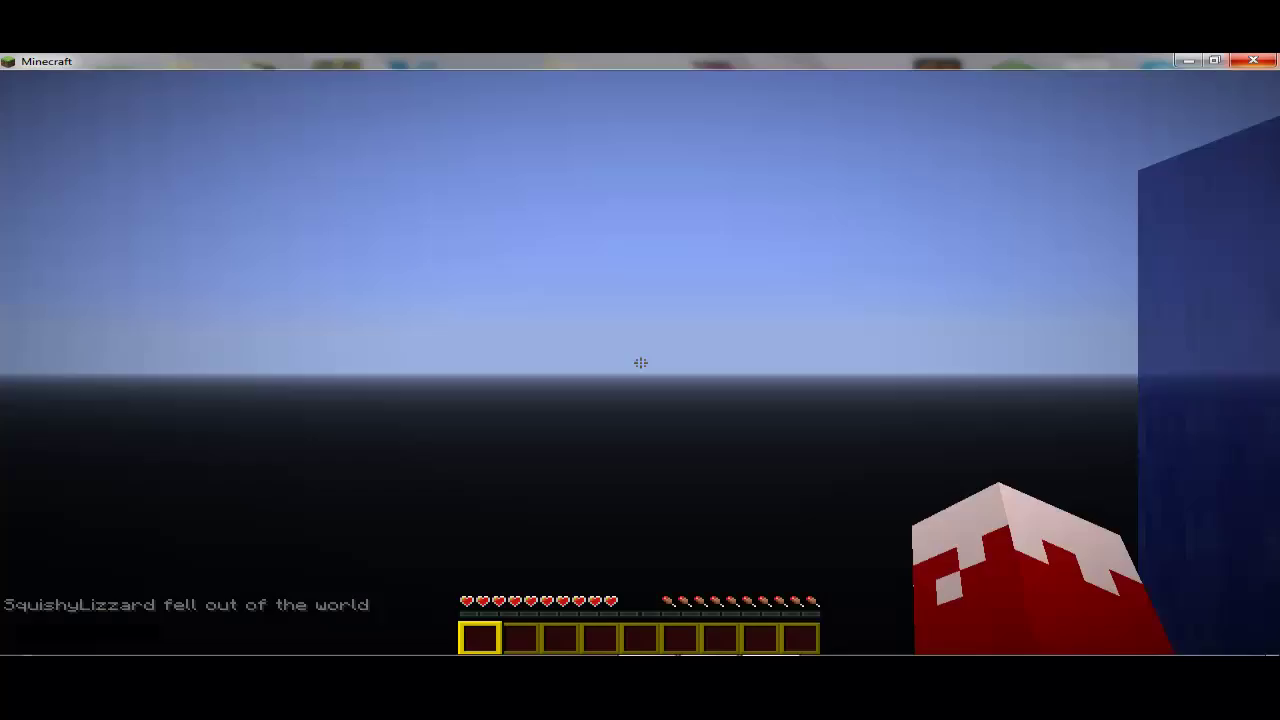
# Step: Save and quit the SkyBlock world back to the singleplayer world list
pyautogui.press('Escape')
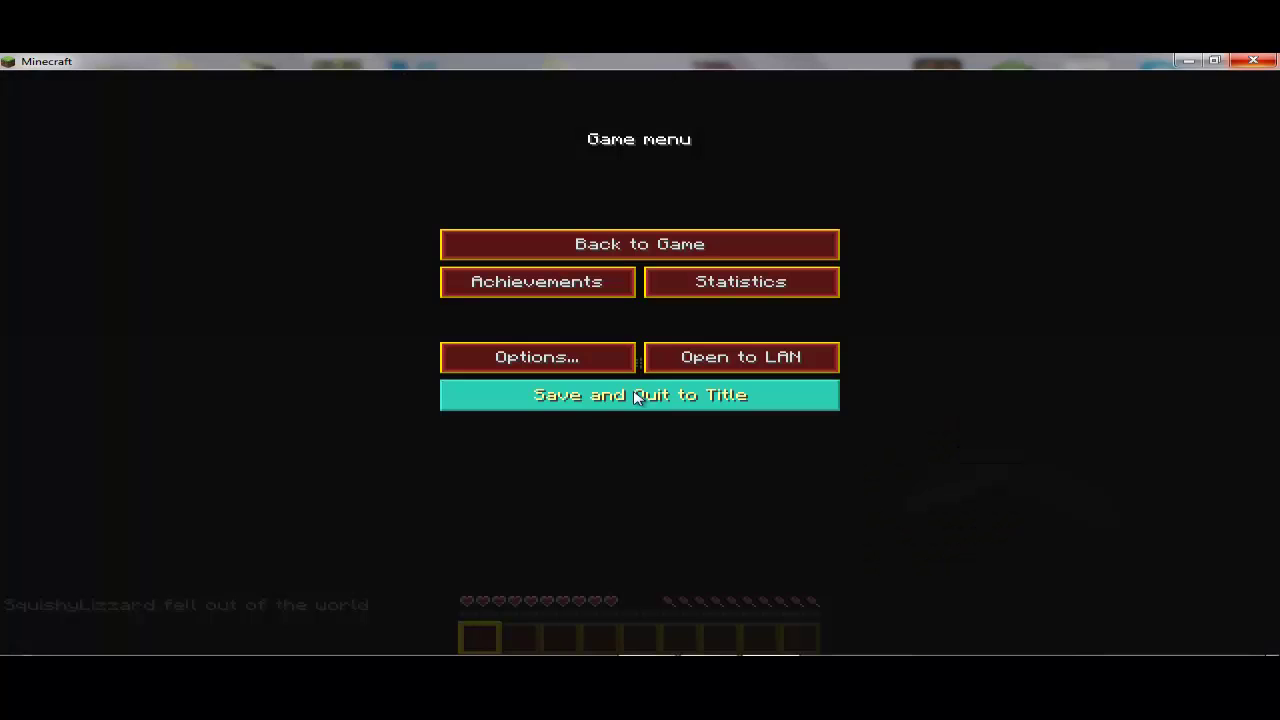
pyautogui.click(634, 395)
pyautogui.click(650, 306)
# Step: Delete the SkyBlock2.1 world and quit Minecraft with Alt+F4
pyautogui.scroll(-1, 660, 332)
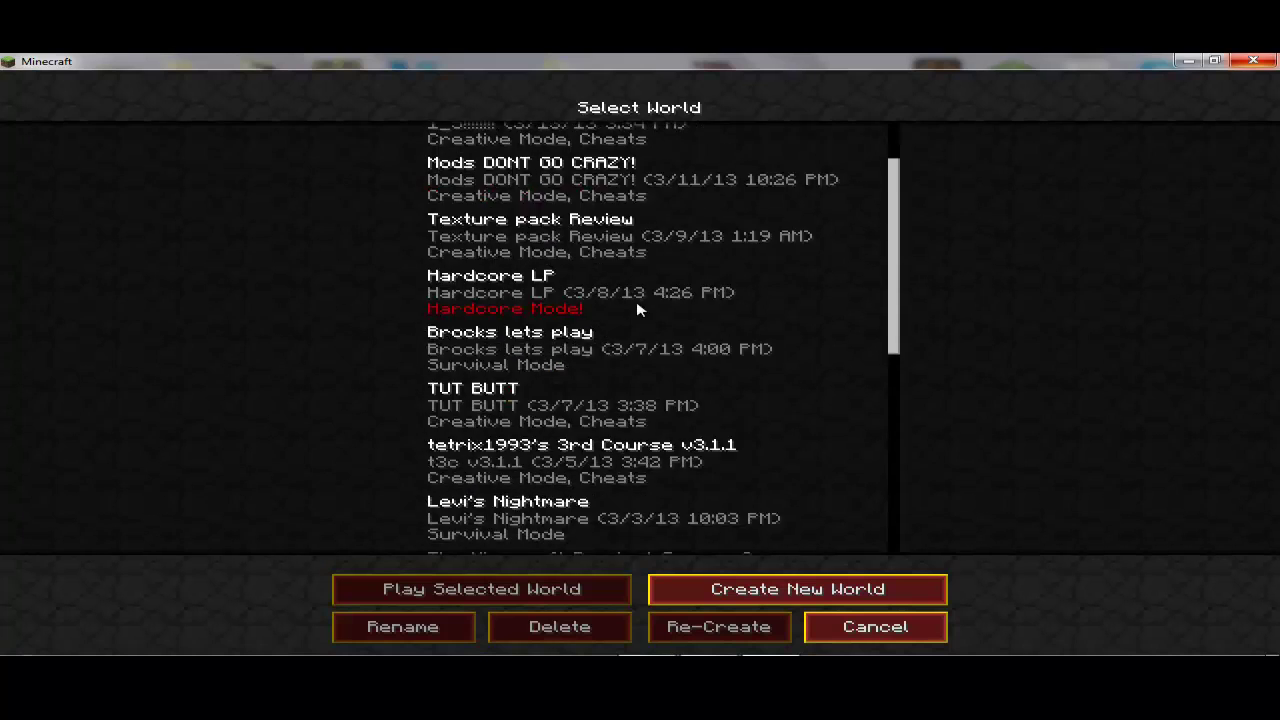
pyautogui.scroll(2, 634, 306)
pyautogui.click(533, 168)
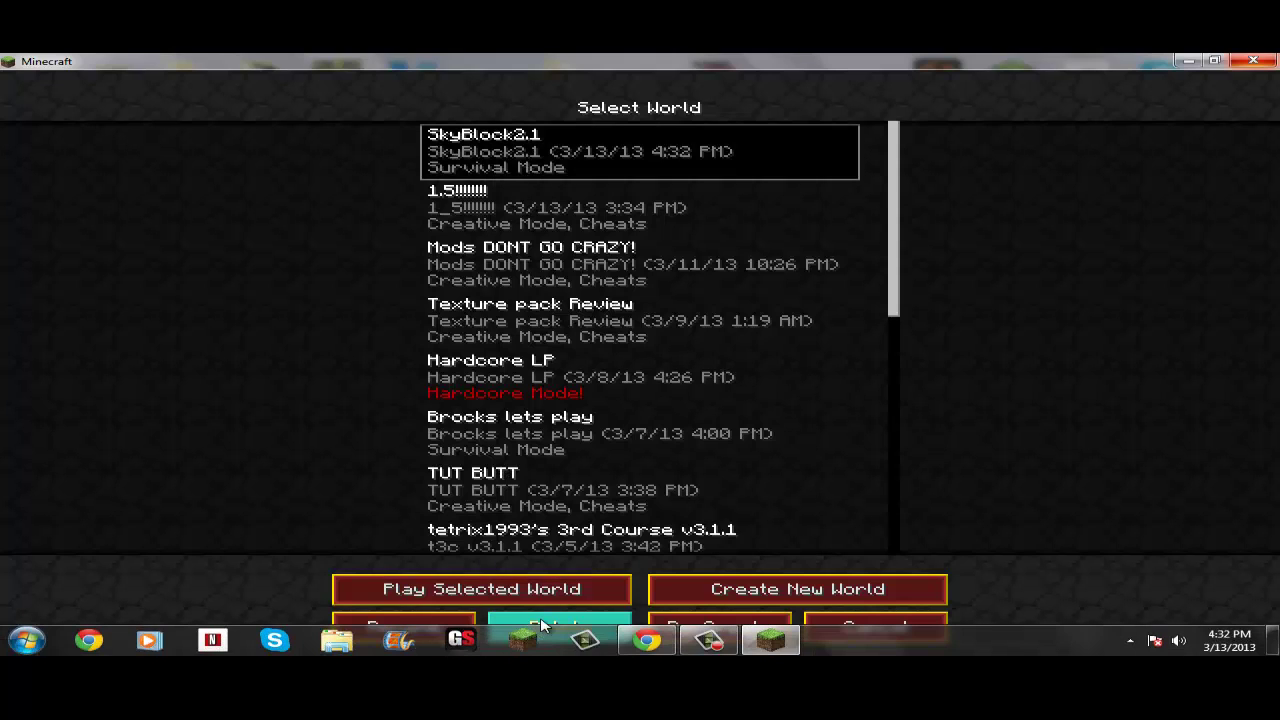
pyautogui.click(545, 626)
pyautogui.click(550, 342)
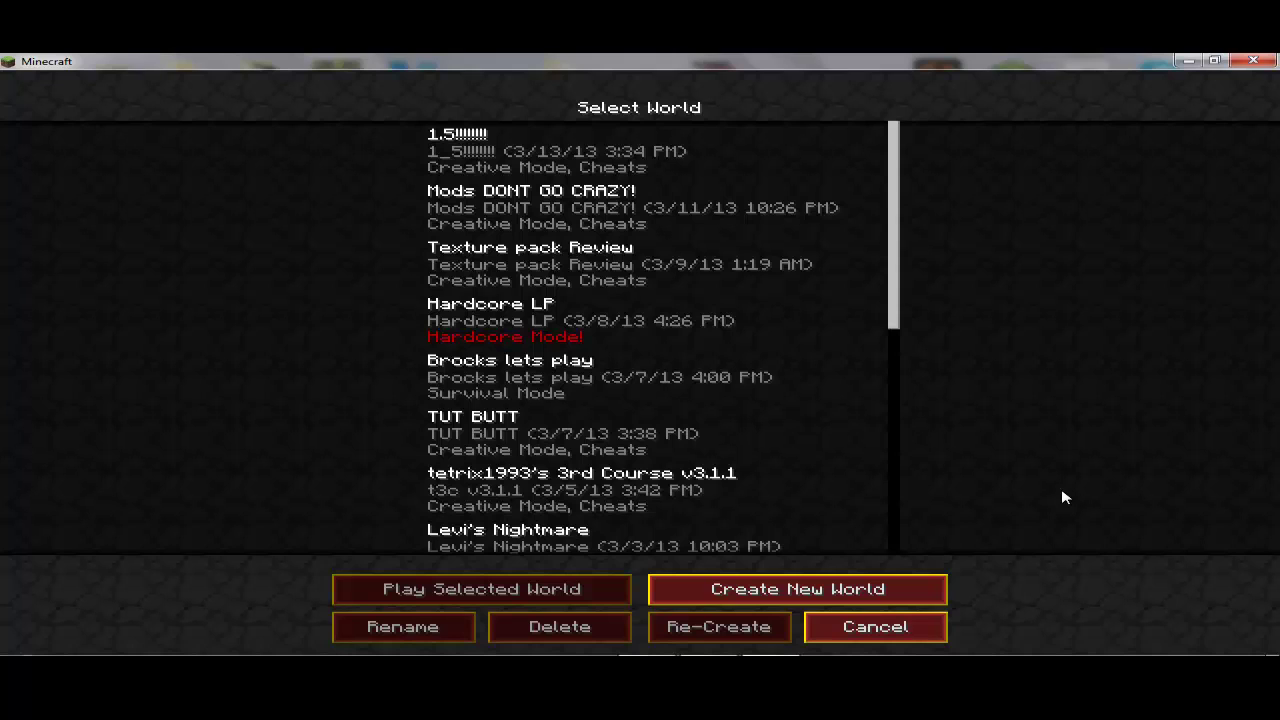
pyautogui.hotkey('alt', 'F4')
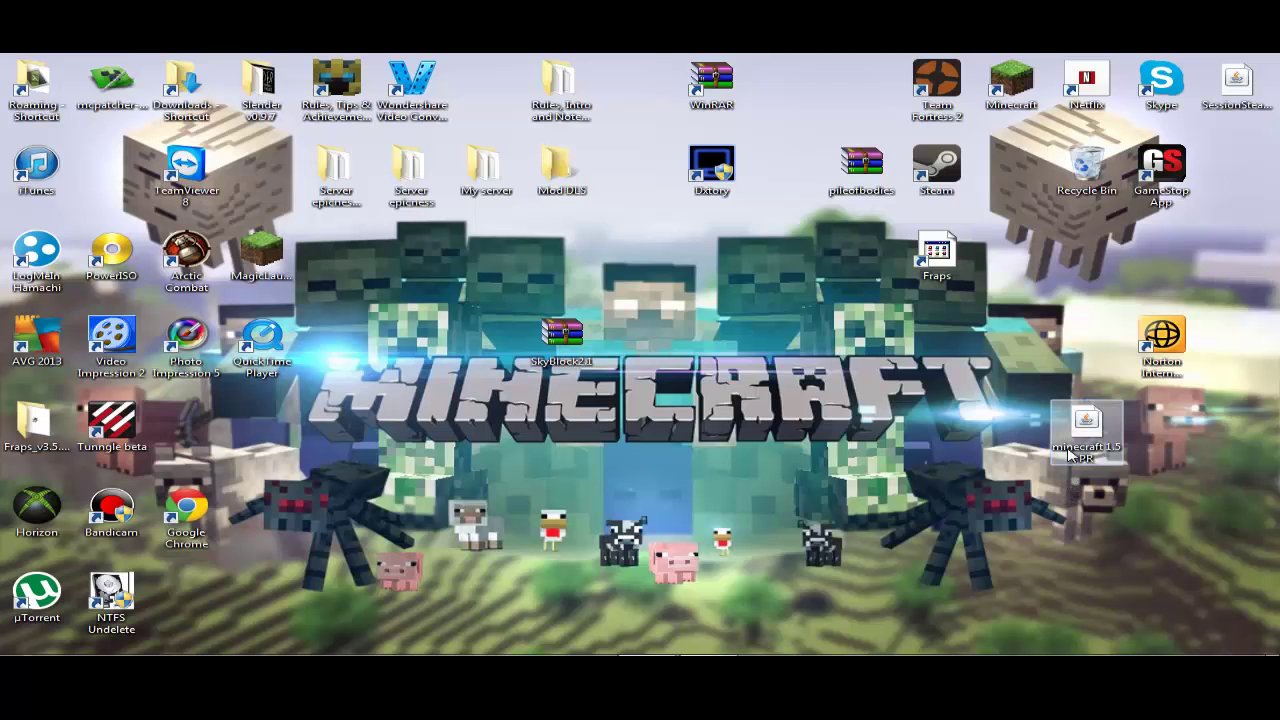
# Step: Open the minecraft 1.5 PR desktop file, then reach the Roaming folder via a %appdata% search
pyautogui.moveTo(1070, 452); pyautogui.dragTo(919, 452)
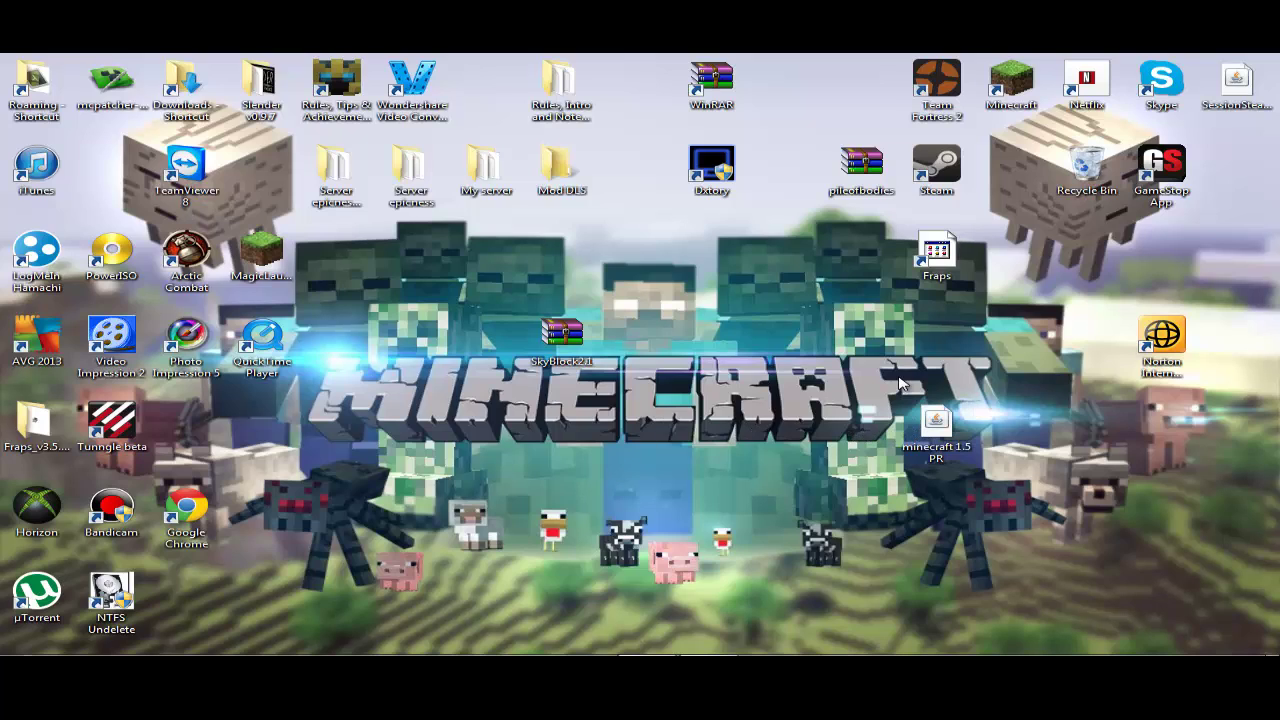
pyautogui.doubleClick(920, 458)
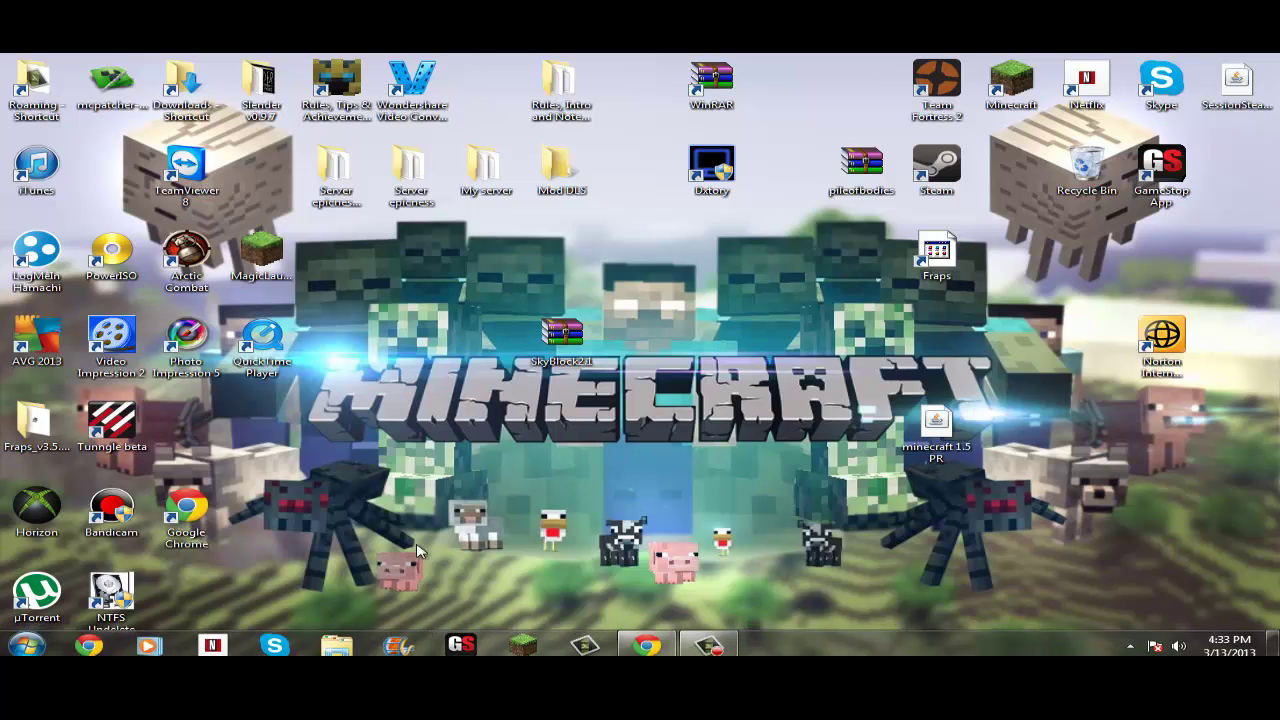
pyautogui.press('super')
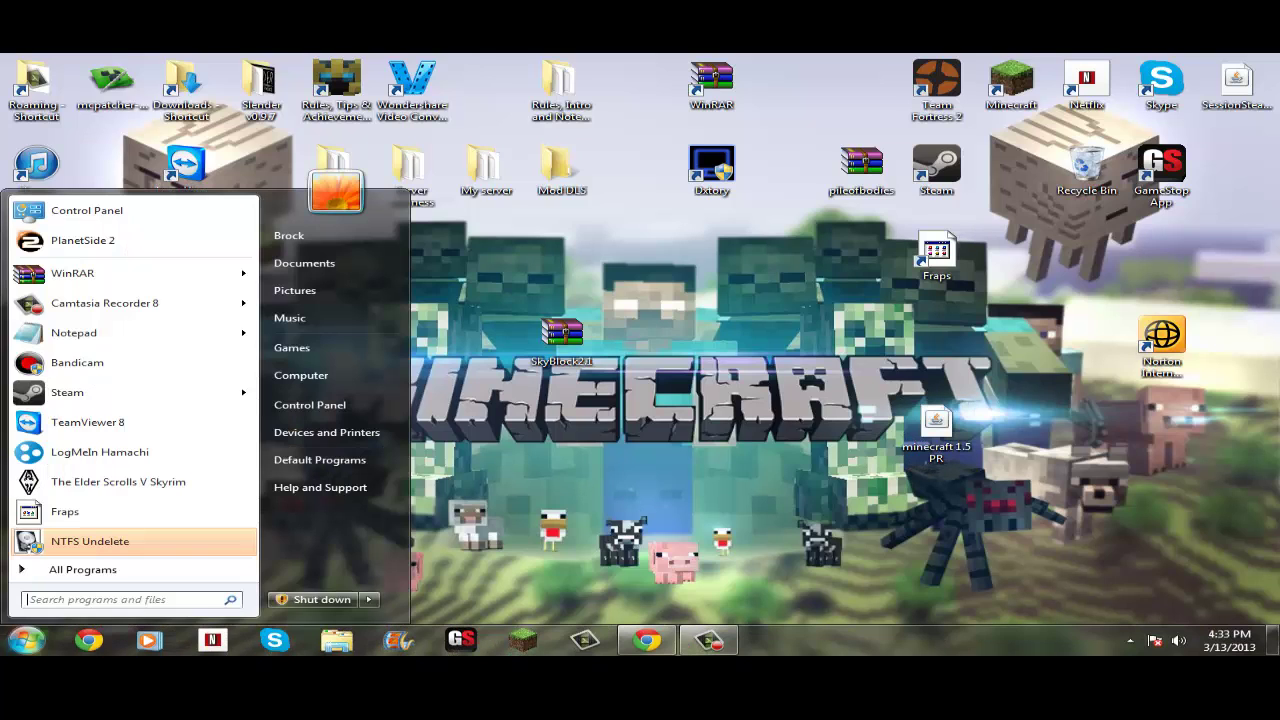
pyautogui.write('%appdata%')
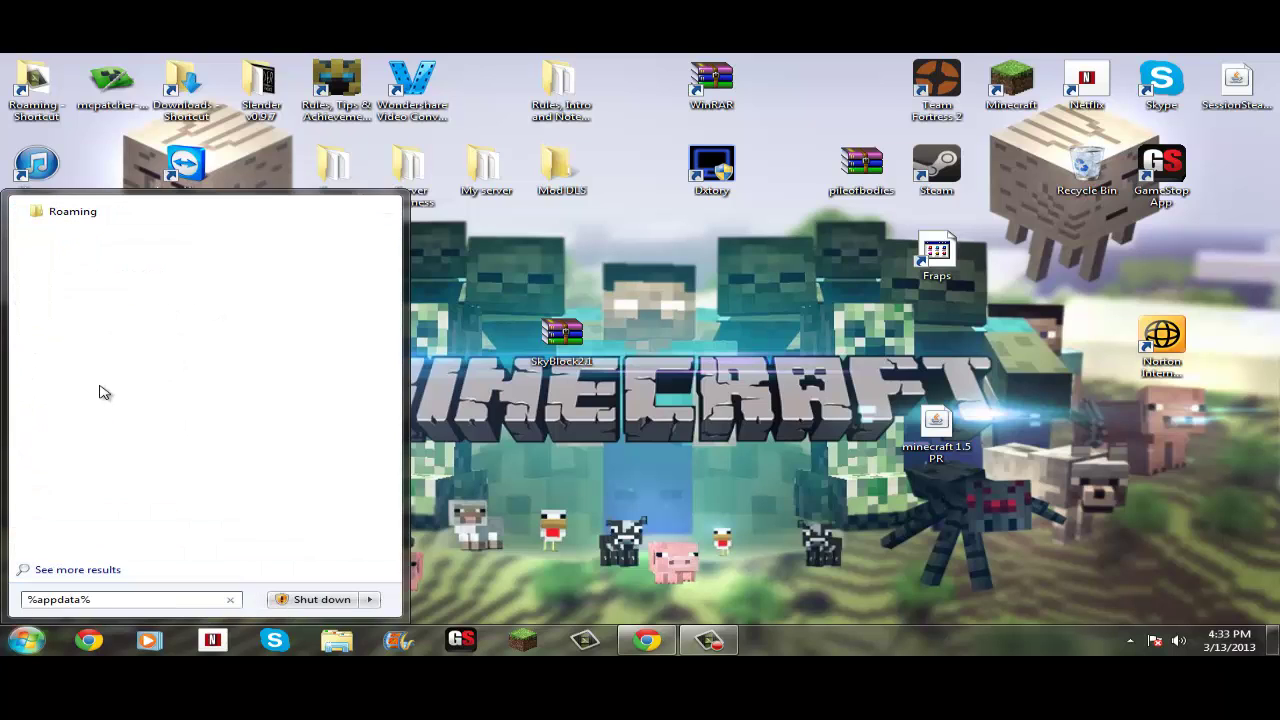
pyautogui.click(44, 208)
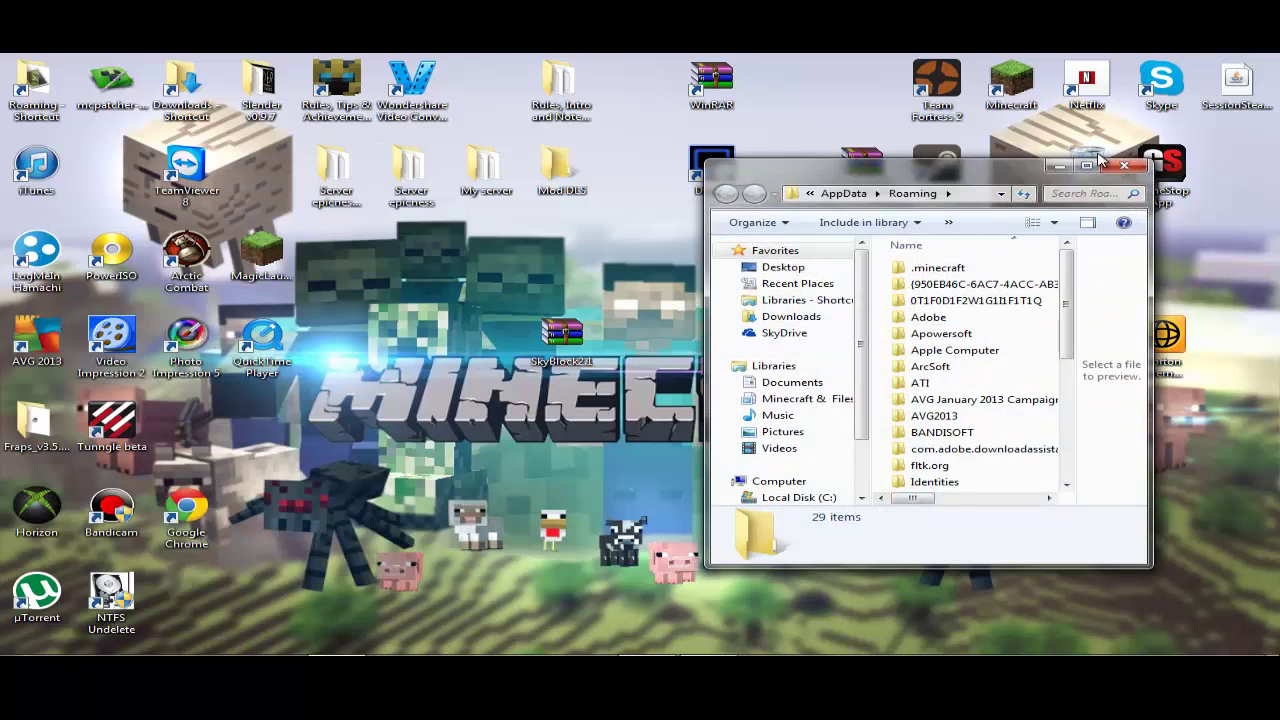
# Step: Open .minecraft\bin and inspect the minecraft jar file's context menu
pyautogui.moveTo(996, 176); pyautogui.dragTo(448, 186)
pyautogui.click(370, 285)
pyautogui.doubleClick(370, 285)
pyautogui.doubleClick(365, 294)
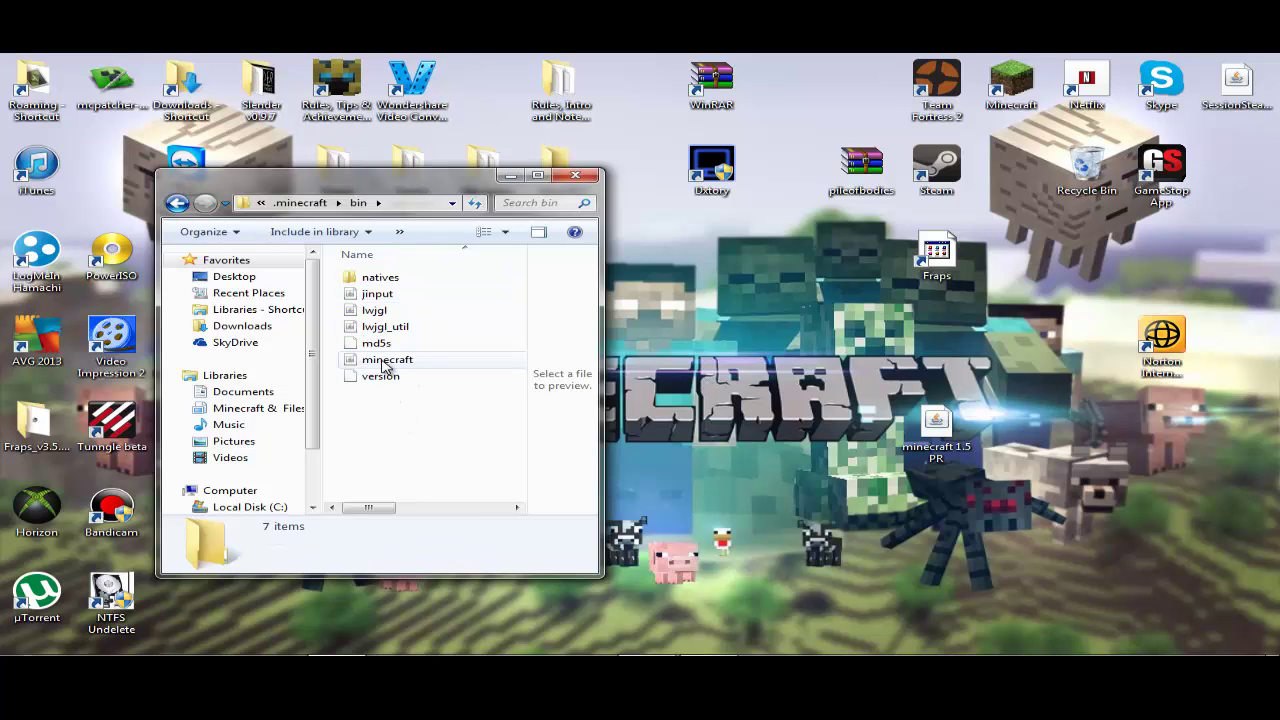
pyautogui.click(385, 364)
pyautogui.rightClick(385, 364)
pyautogui.press('Escape')
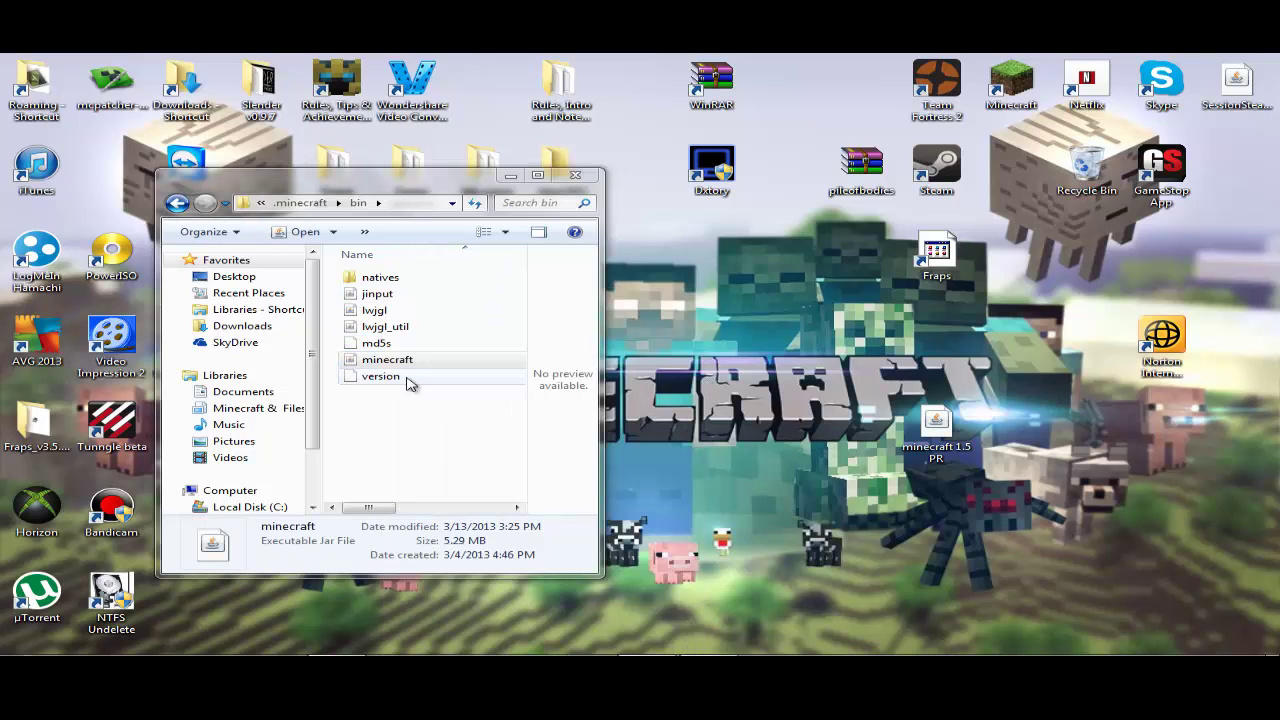
pyautogui.click(401, 362)
pyautogui.moveTo(963, 458)
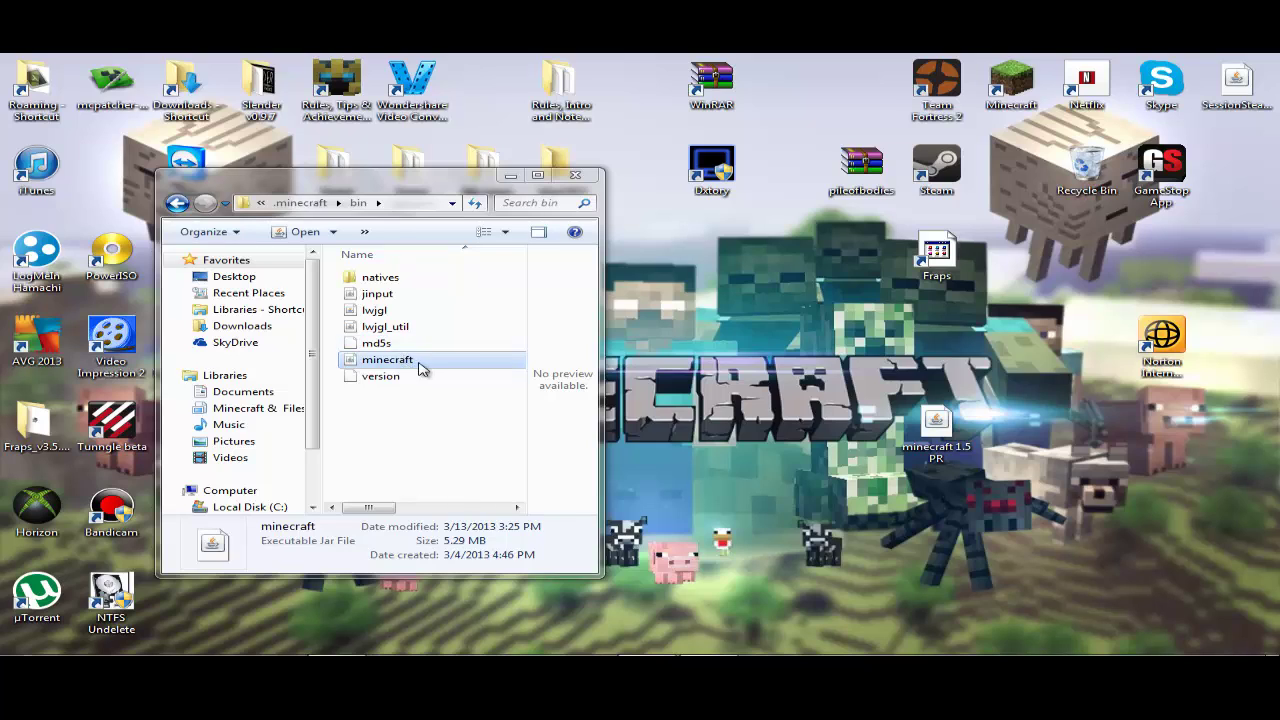
pyautogui.click(437, 405)
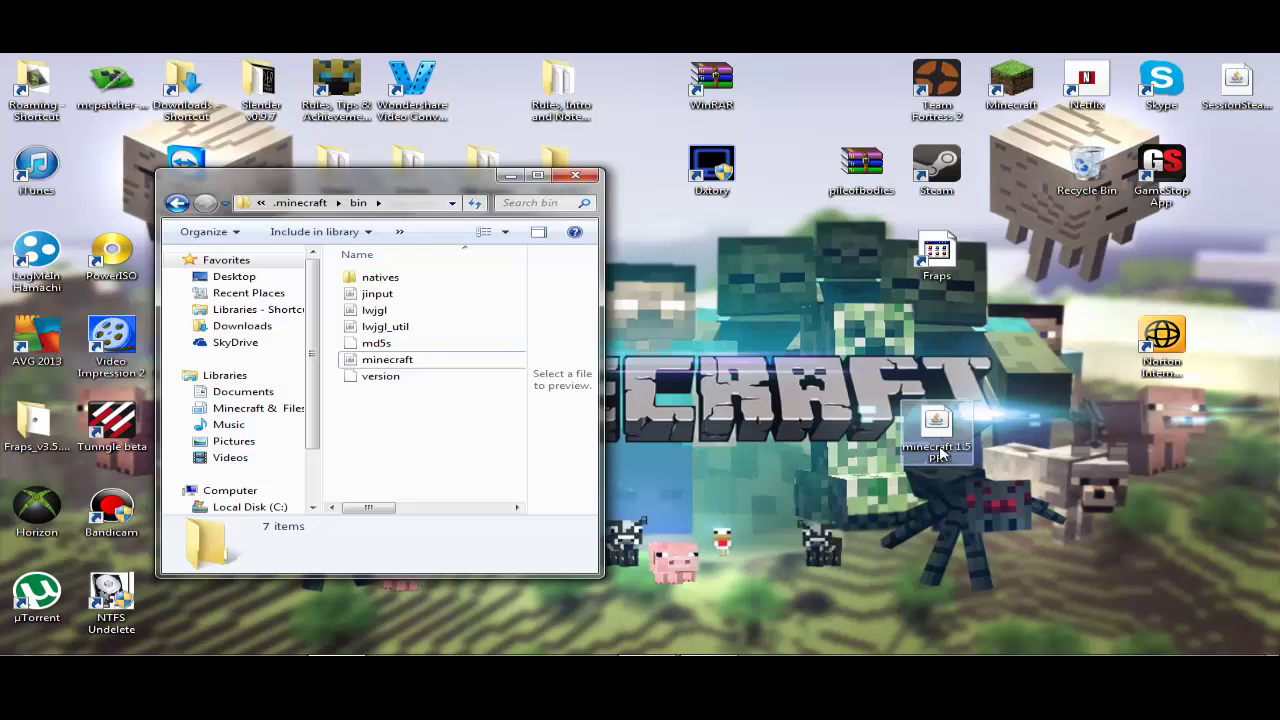
# Step: Try dragging the minecraft 1.5 PR desktop file into the bin folder, then close that window
pyautogui.moveTo(947, 457); pyautogui.dragTo(870, 460)
pyautogui.click(842, 345)
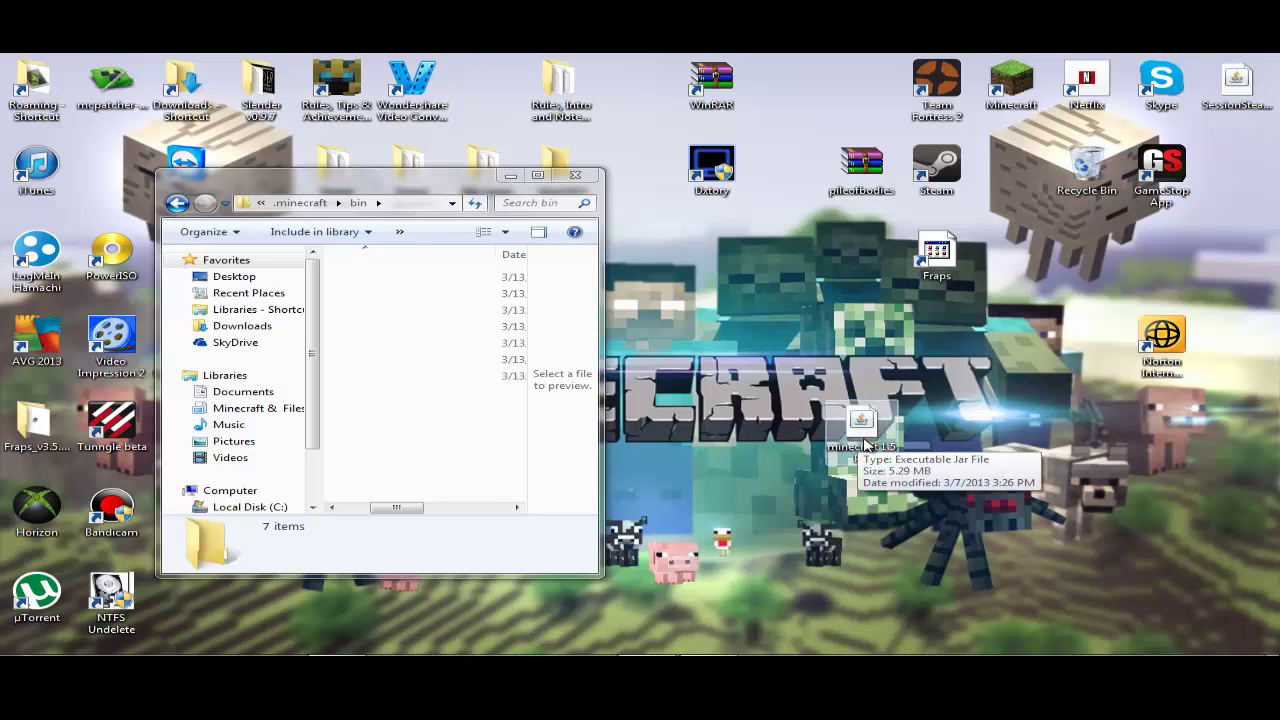
pyautogui.click(405, 508)
pyautogui.moveTo(371, 508); pyautogui.dragTo(343, 511)
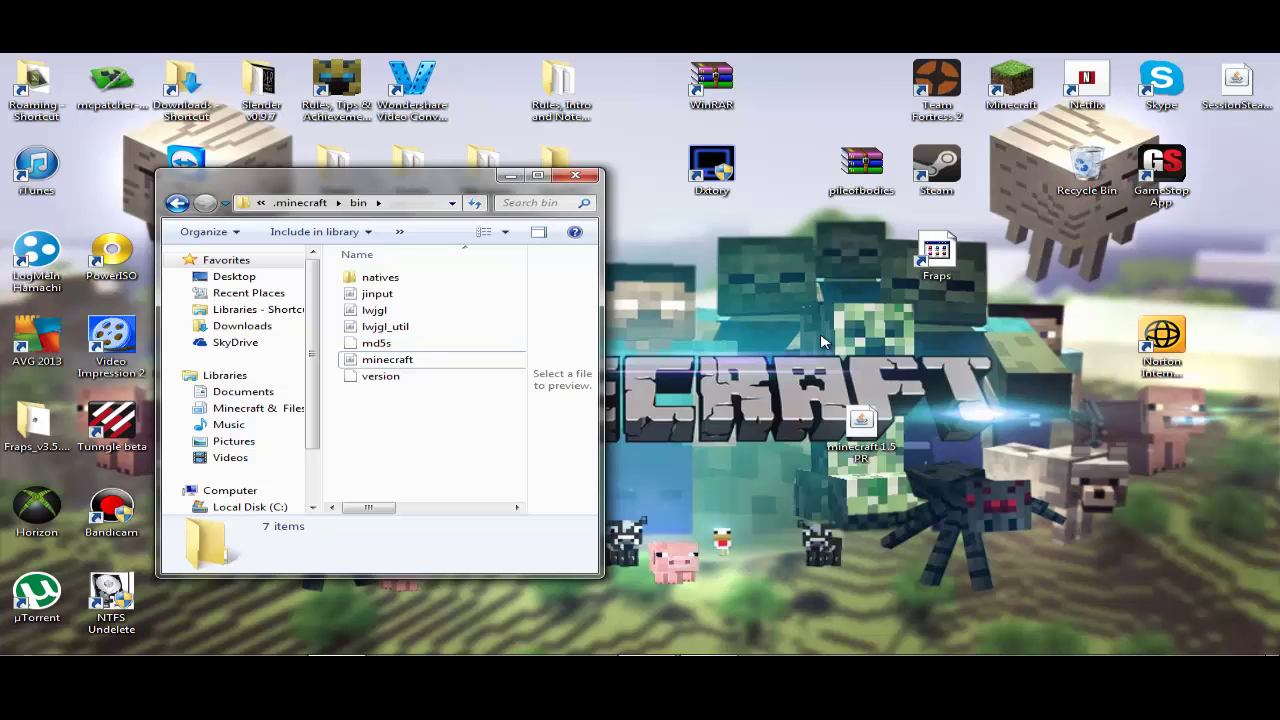
pyautogui.click(724, 321)
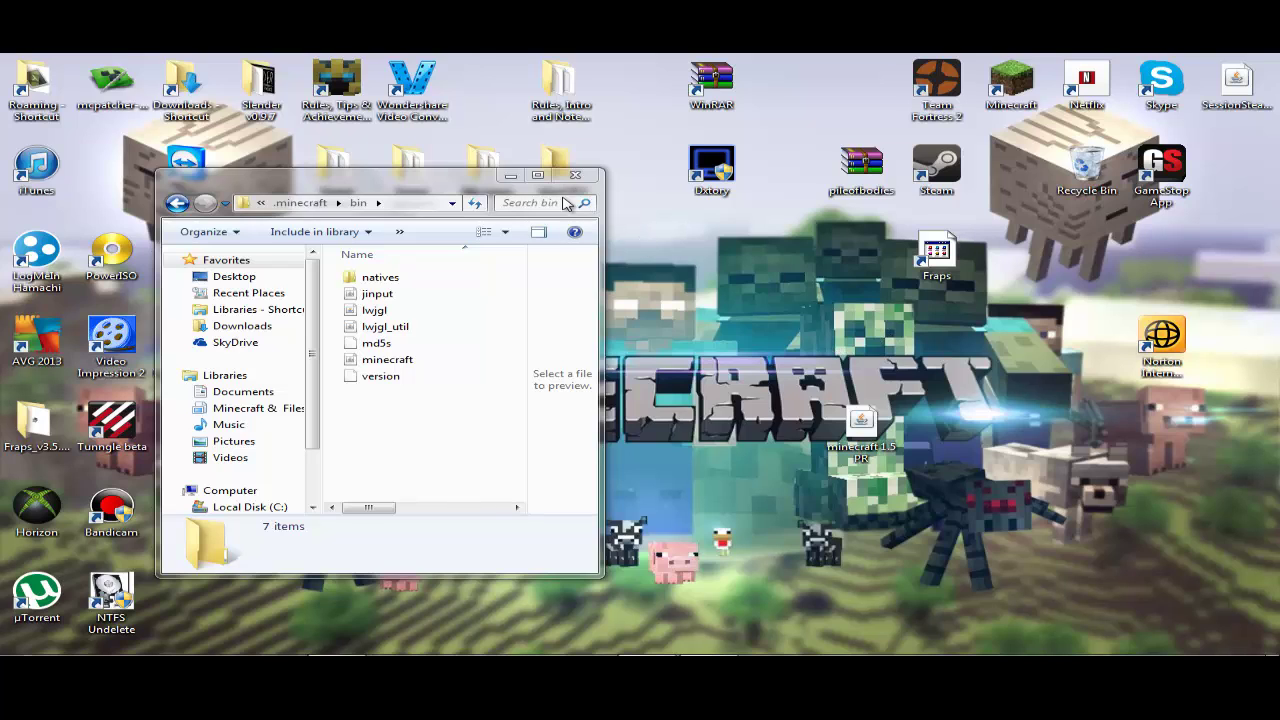
pyautogui.moveTo(520, 182); pyautogui.dragTo(554, 234)
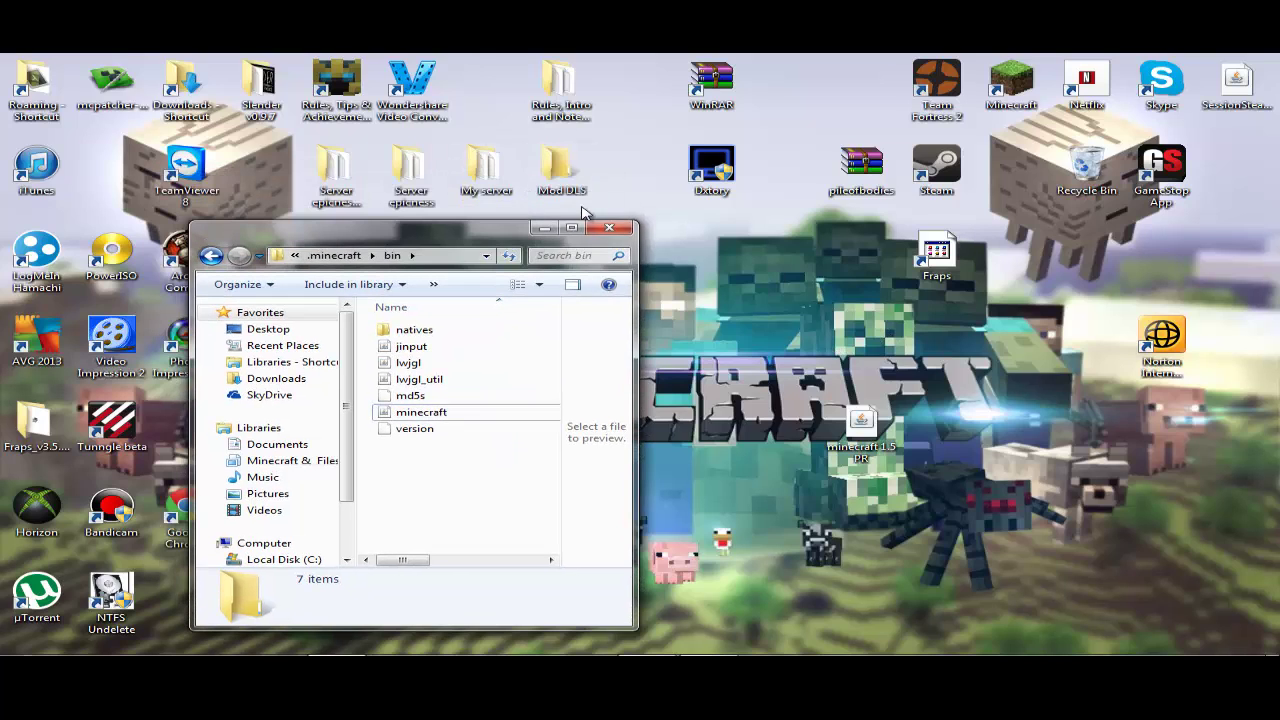
pyautogui.moveTo(861, 428); pyautogui.dragTo(797, 465)
pyautogui.click(609, 228)
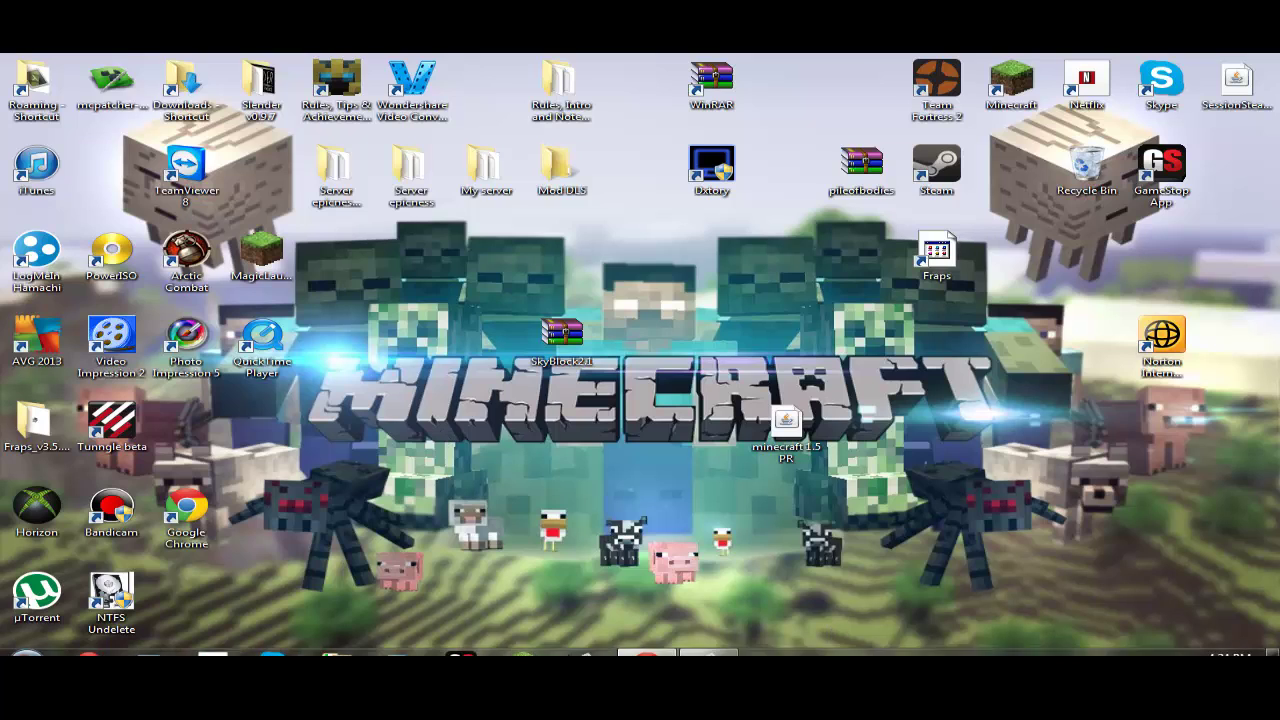
pyautogui.moveTo(695, 648)
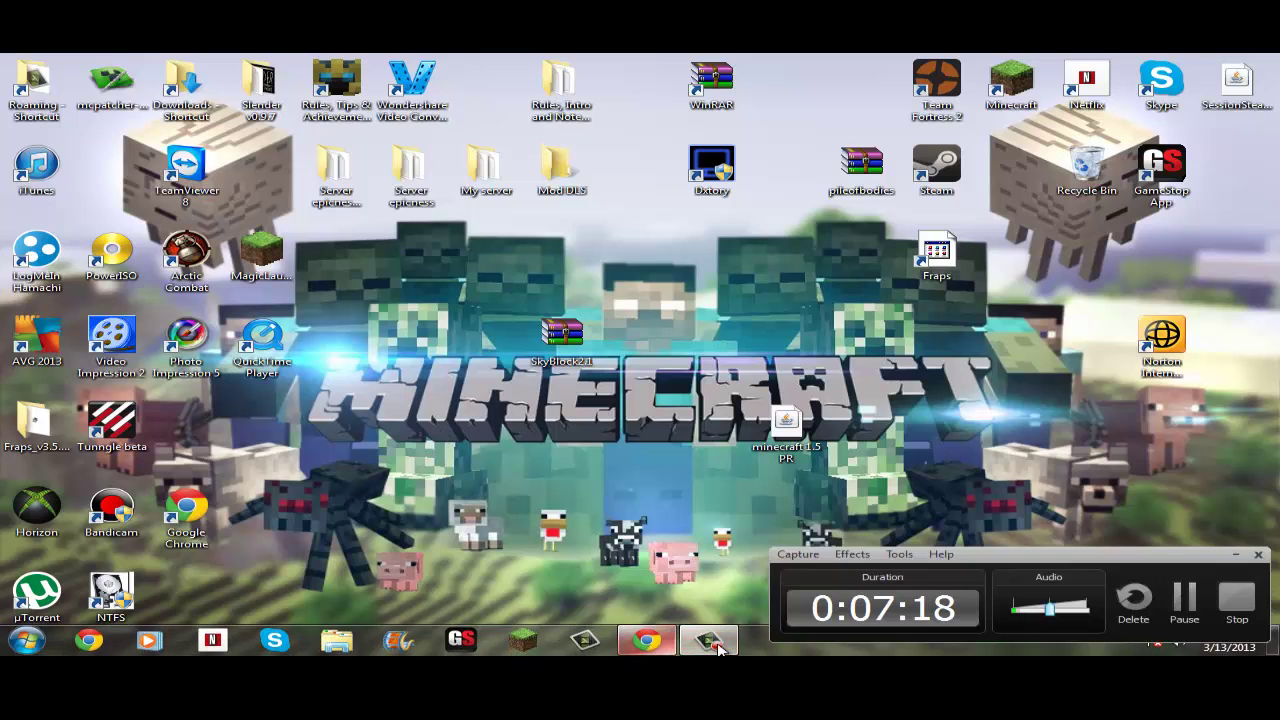
# Step: Bring Chrome back and scroll the Mojang news page to the top
pyautogui.click(650, 645)
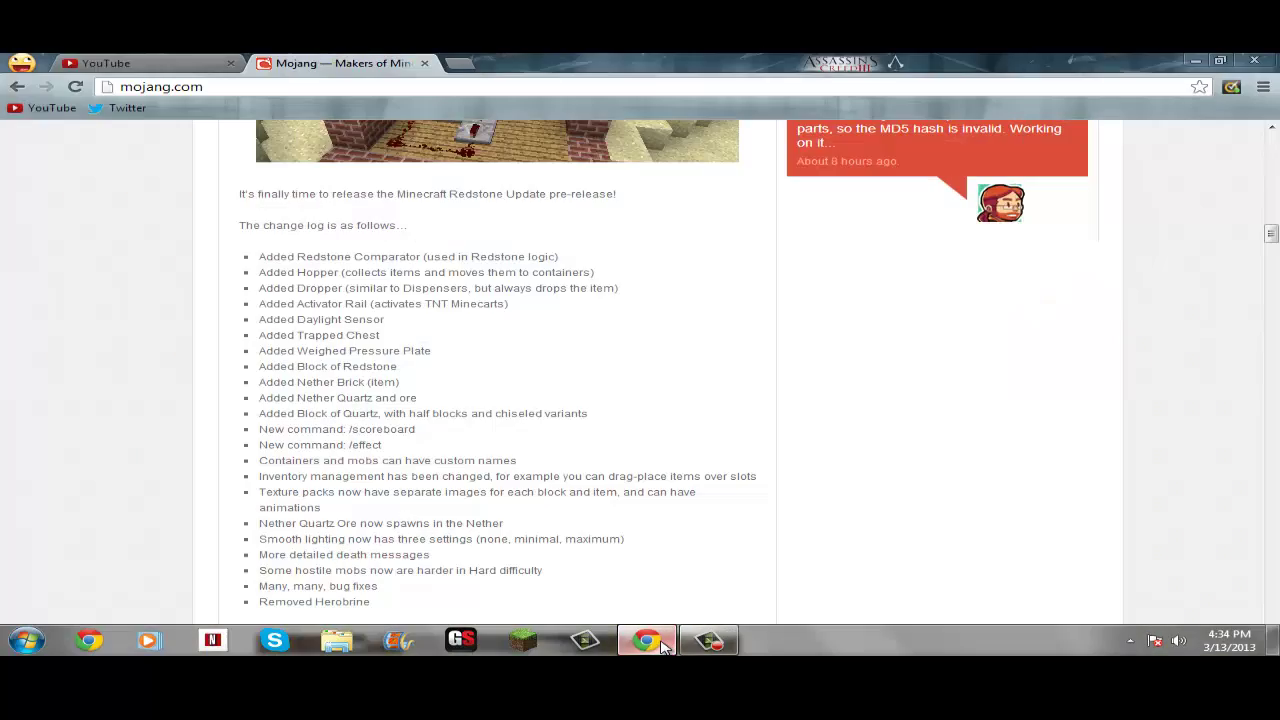
pyautogui.scroll(15, 551, 480)
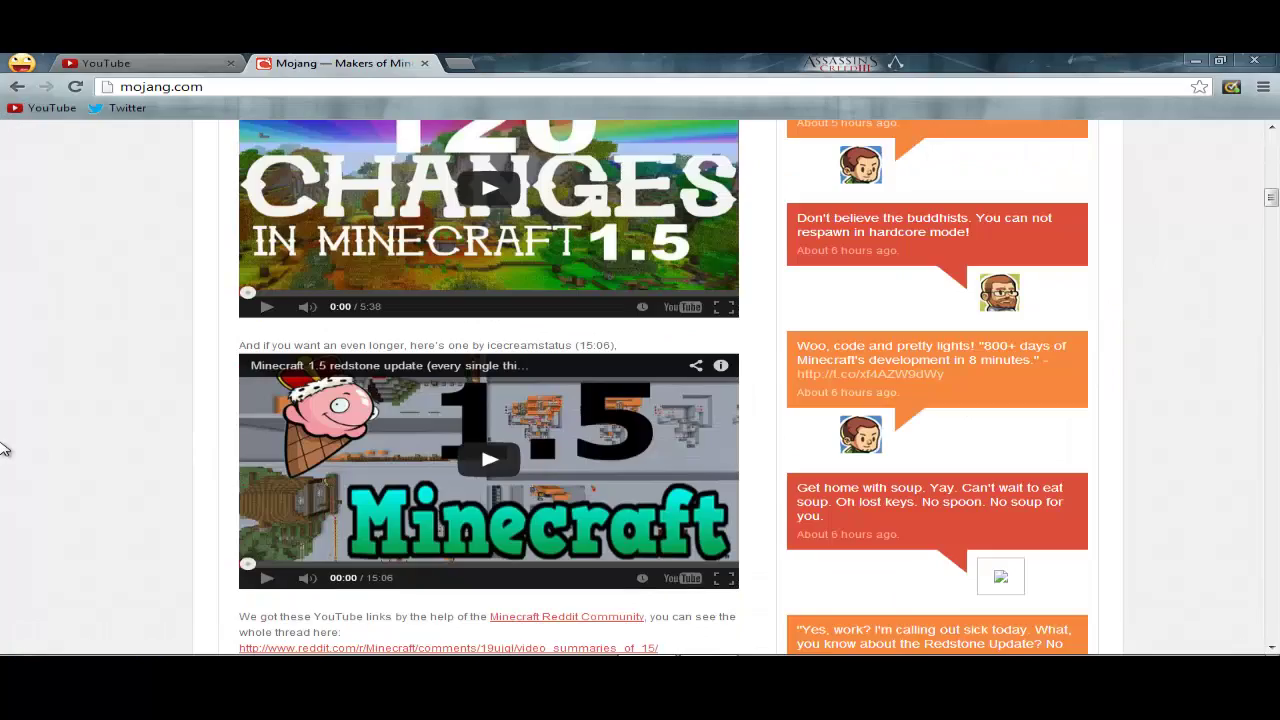
pyautogui.scroll(15, 3, 410)
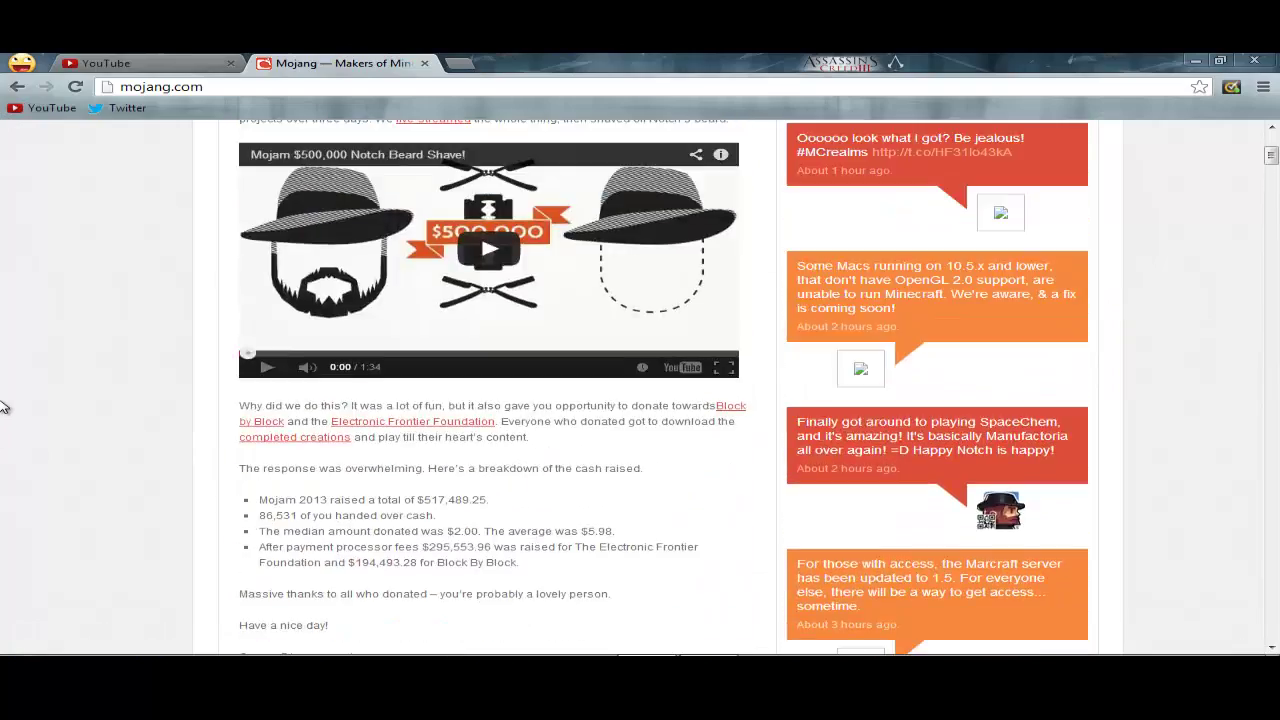
pyautogui.scroll(2, 5, 393)
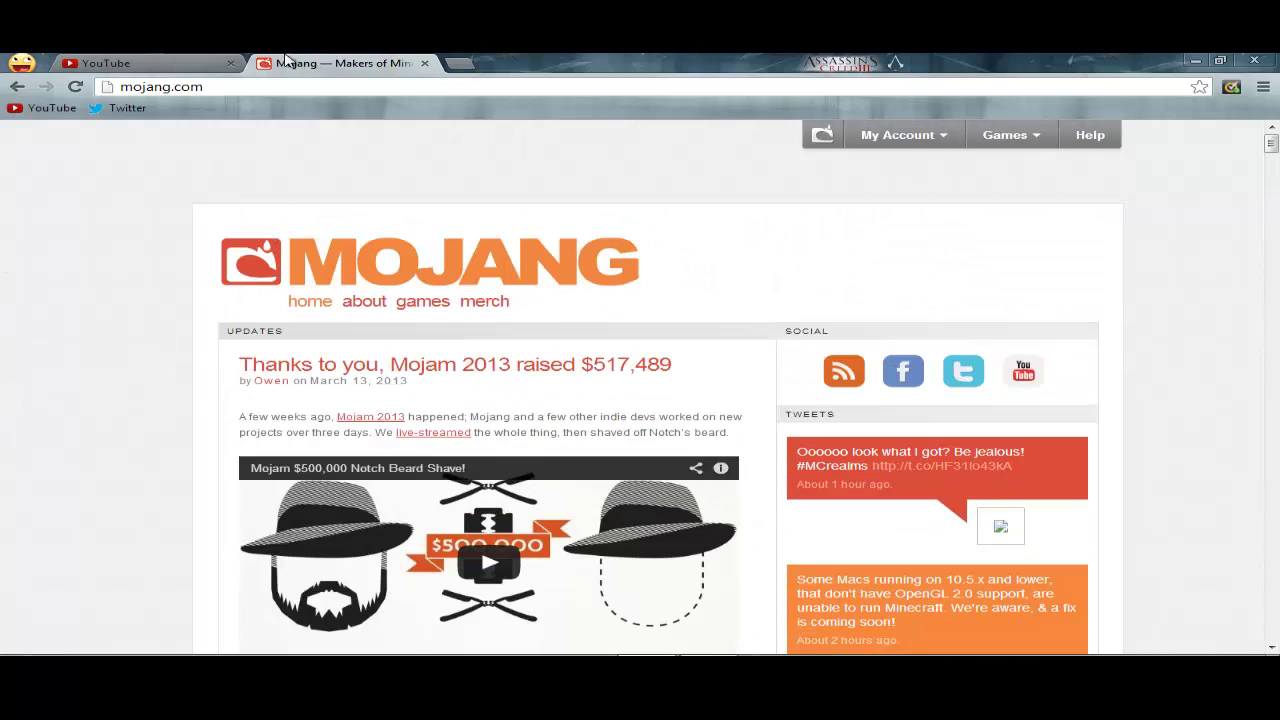
# Step: Switch to the YouTube tab and scroll through its home subscription feed
pyautogui.click(166, 62)
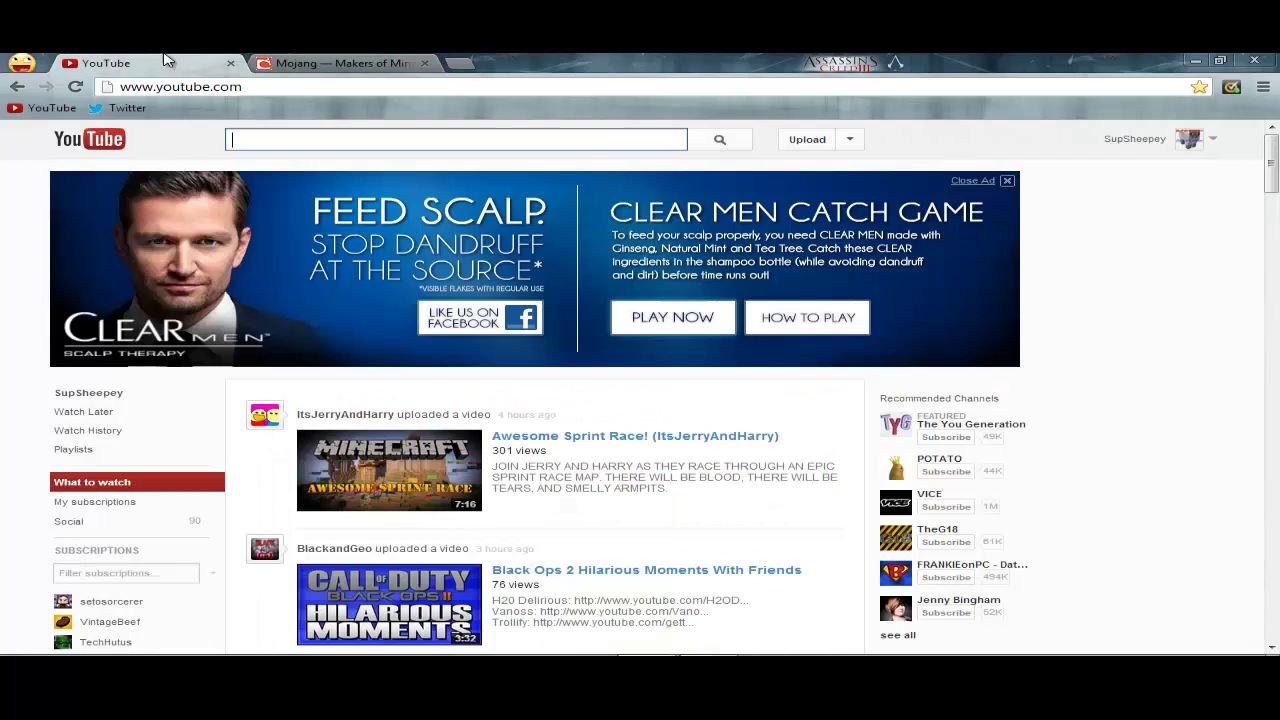
pyautogui.scroll(-3, 328, 420)
pyautogui.scroll(3, 555, 262)
pyautogui.scroll(-4, 586, 357)
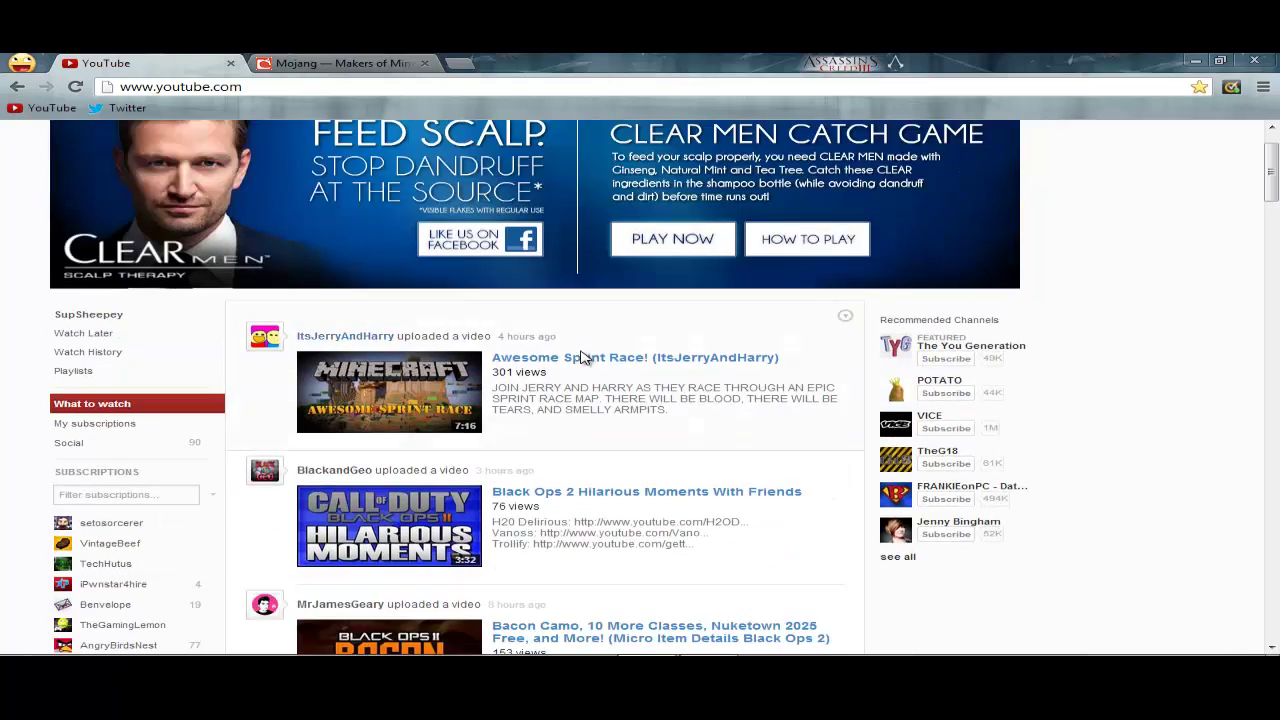
pyautogui.scroll(-2, 575, 347)
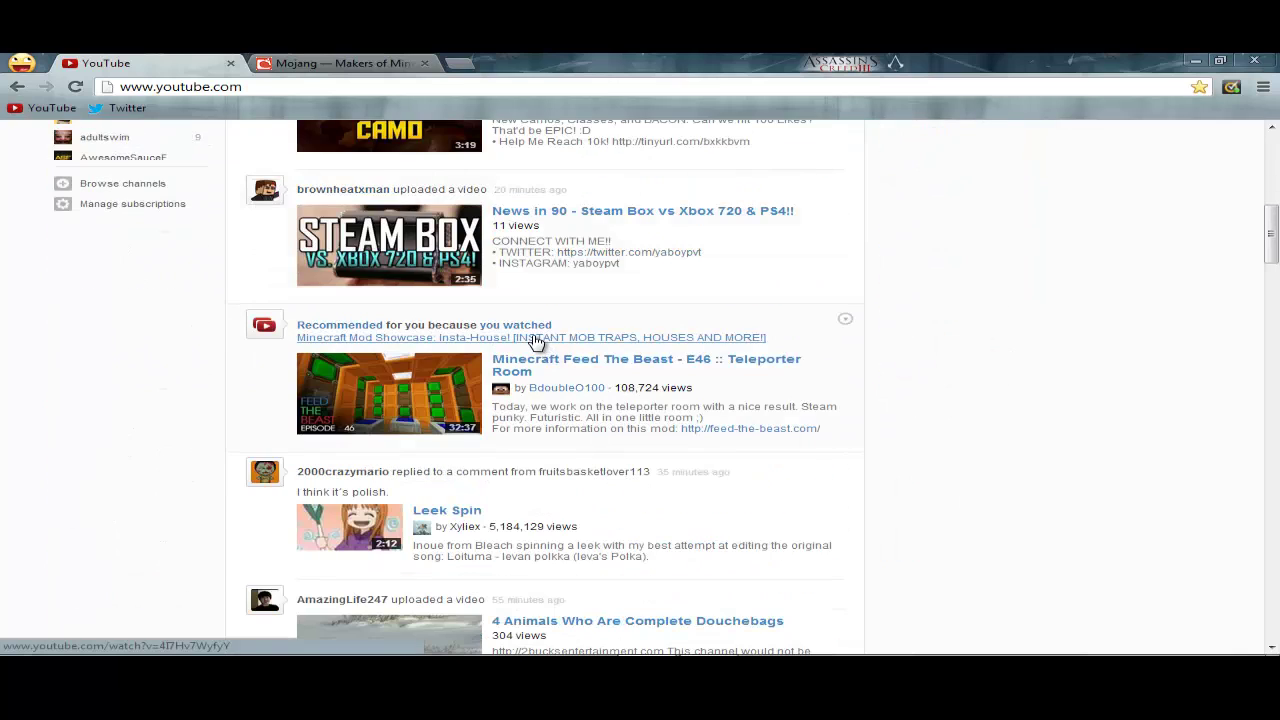